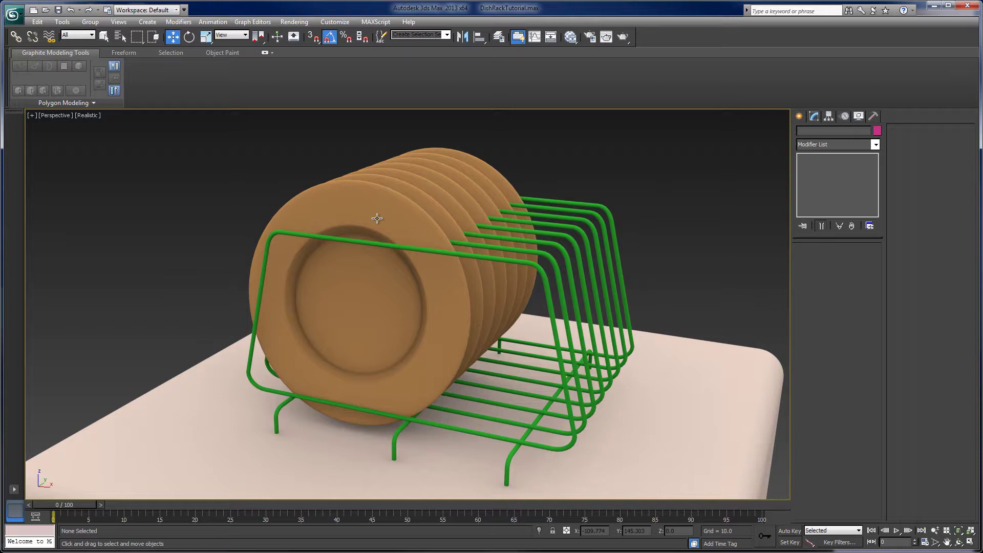
Hide the frontmost plate and everything else in the scene except the plate directly behind it.
click(327, 197)
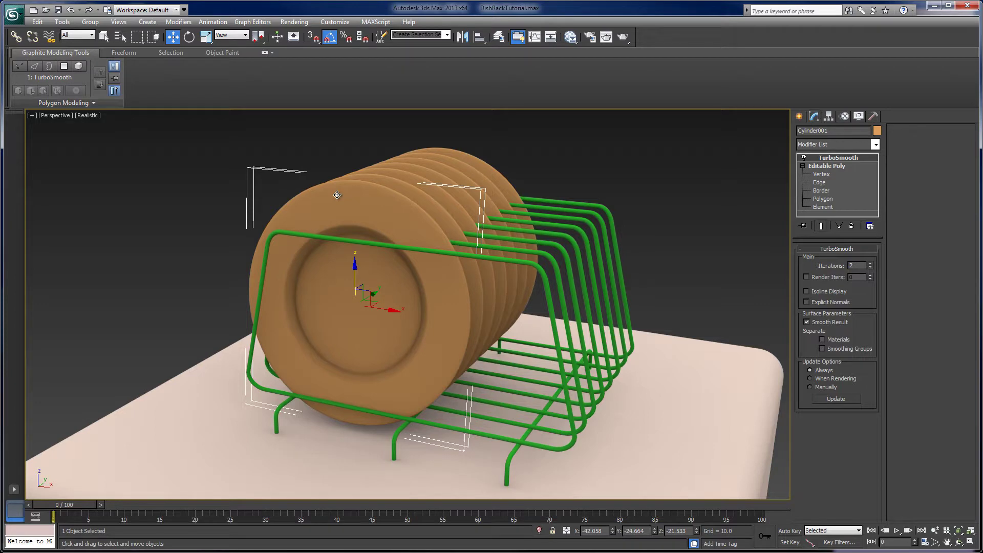
right_click(346, 192)
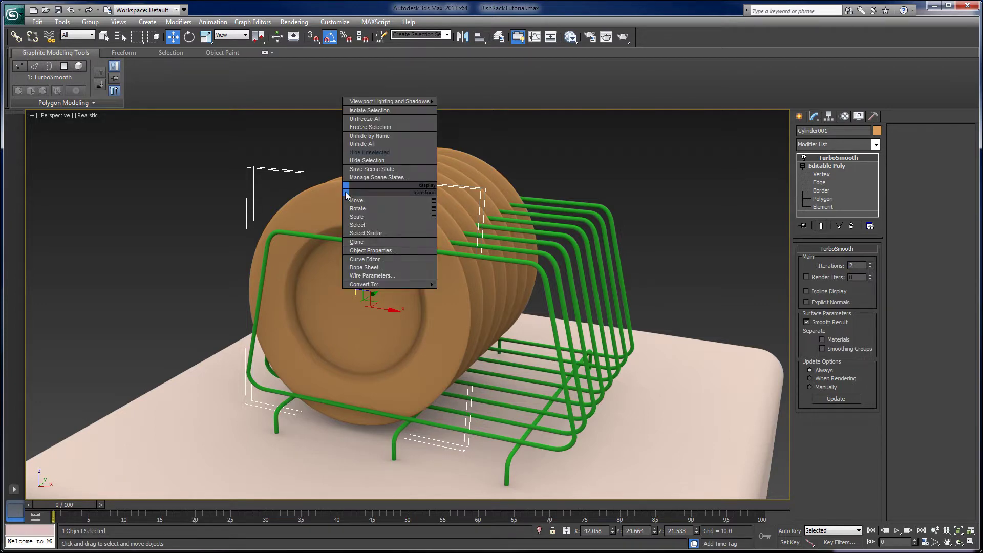
click(380, 162)
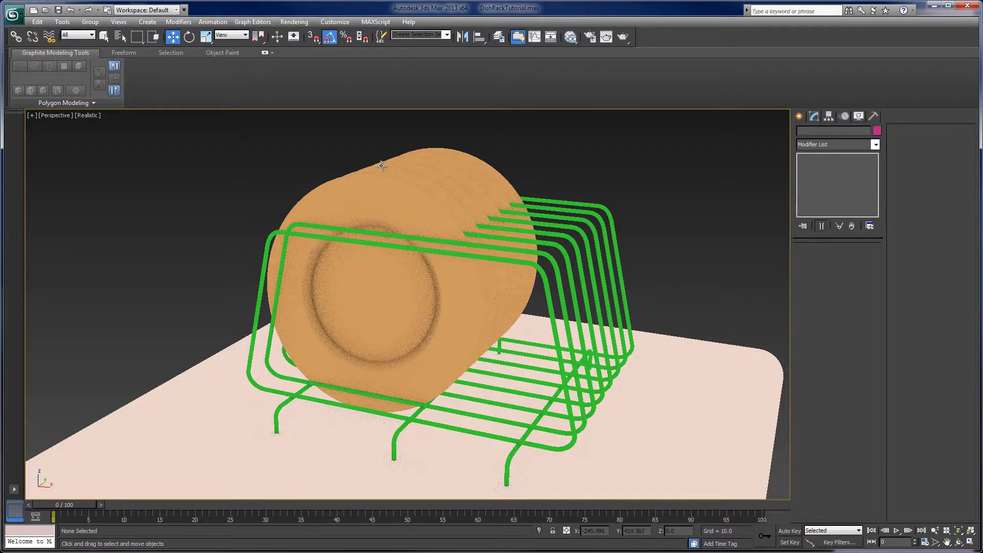
click(404, 199)
right_click(398, 199)
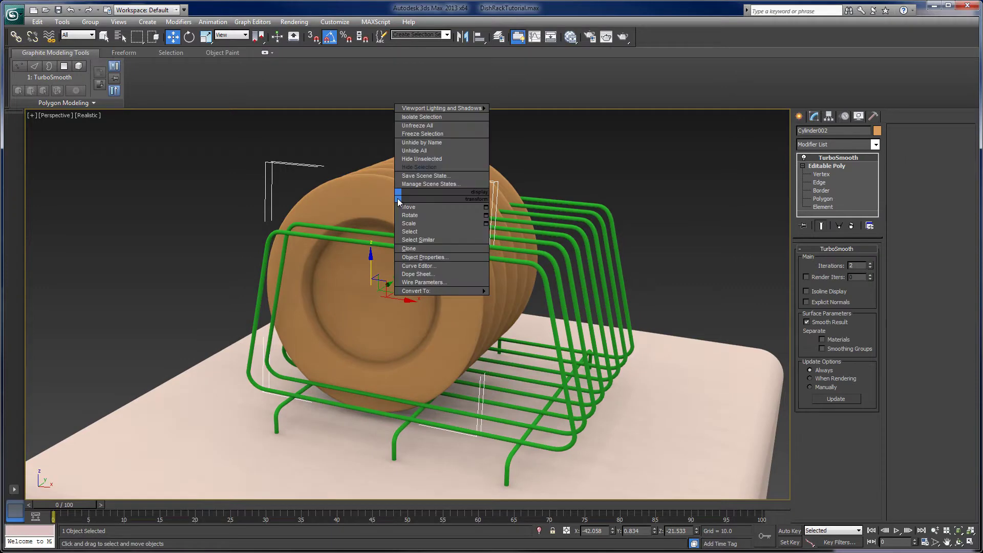
click(431, 159)
alt+middle_drag(495, 338, 433, 281)
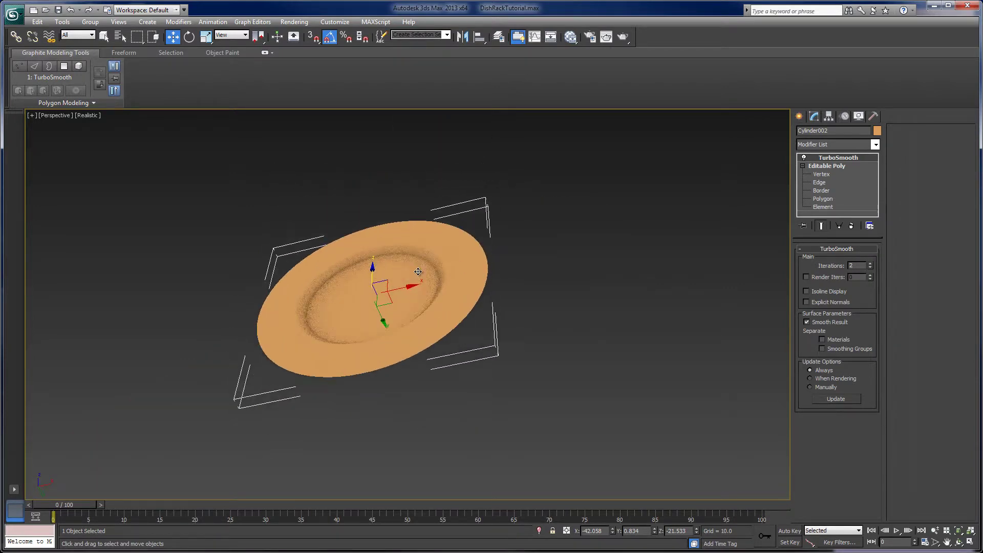
Switch the viewport's visual style to Shaded for the isolated plate.
click(92, 116)
click(118, 139)
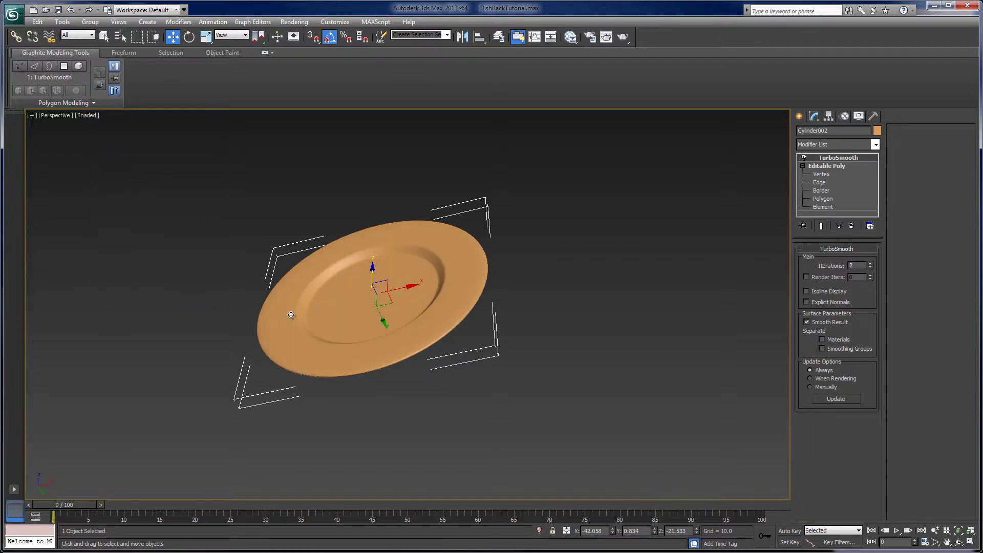
mouse_move(291, 315)
alt+middle_down()
mouse_move(297, 279)
mouse_move(296, 340)
mouse_move(332, 255)
mouse_move(269, 279)
mouse_move(294, 291)
mouse_move(253, 351)
mouse_move(307, 312)
mouse_move(317, 281)
alt+middle_up()
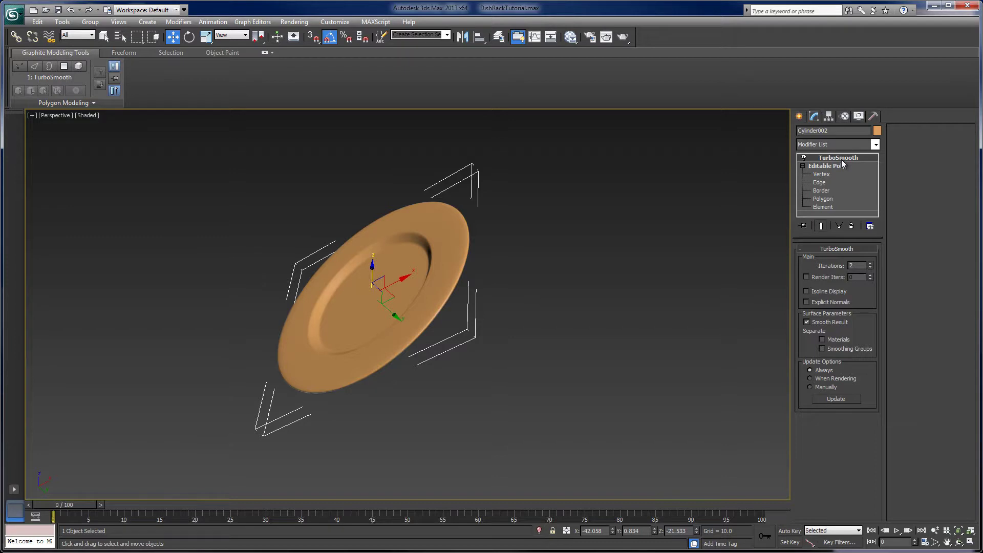
alt+middle_drag(532, 312, 465, 313)
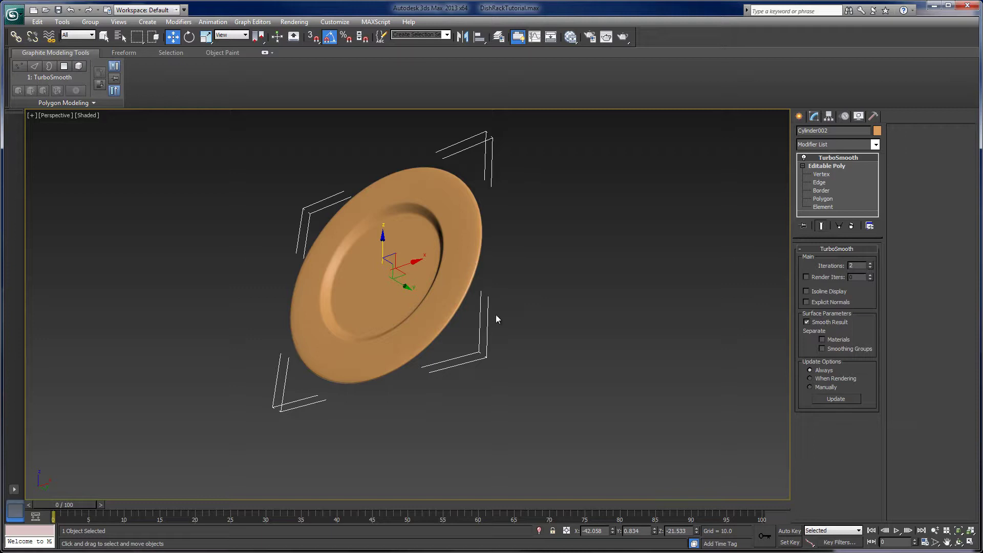
Hide the remaining plate and display the home grid in the empty Perspective viewport.
right_click(449, 246)
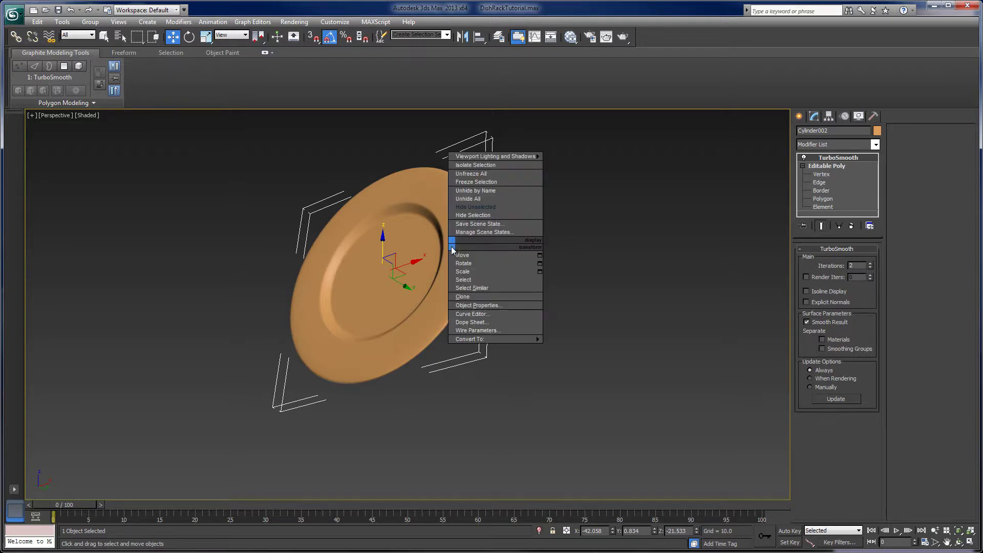
click(483, 216)
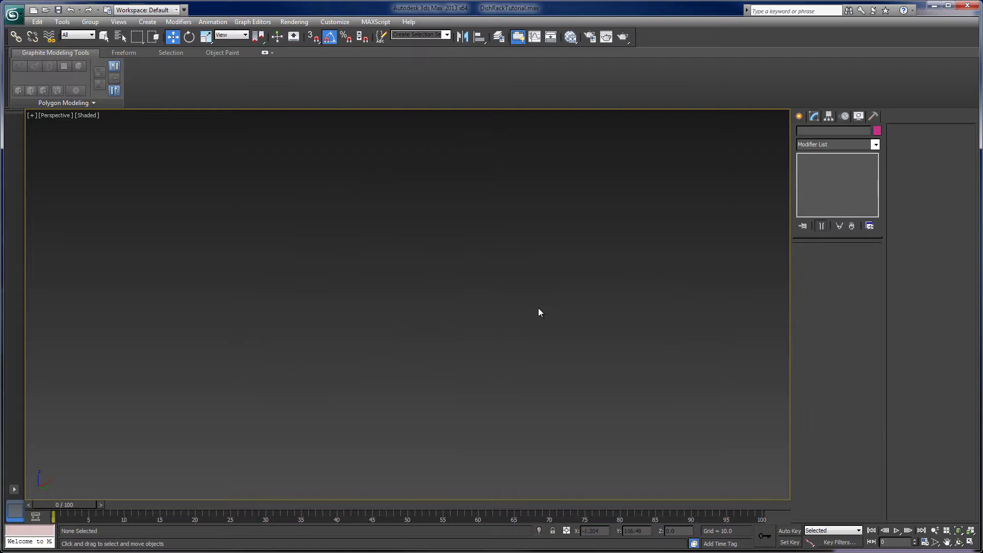
key(g)
click(959, 533)
alt+middle_drag(529, 349, 505, 333)
Create a flat cylinder centred on the grid origin, with a radius of about 51.6 and a height of about 5.7.
click(799, 117)
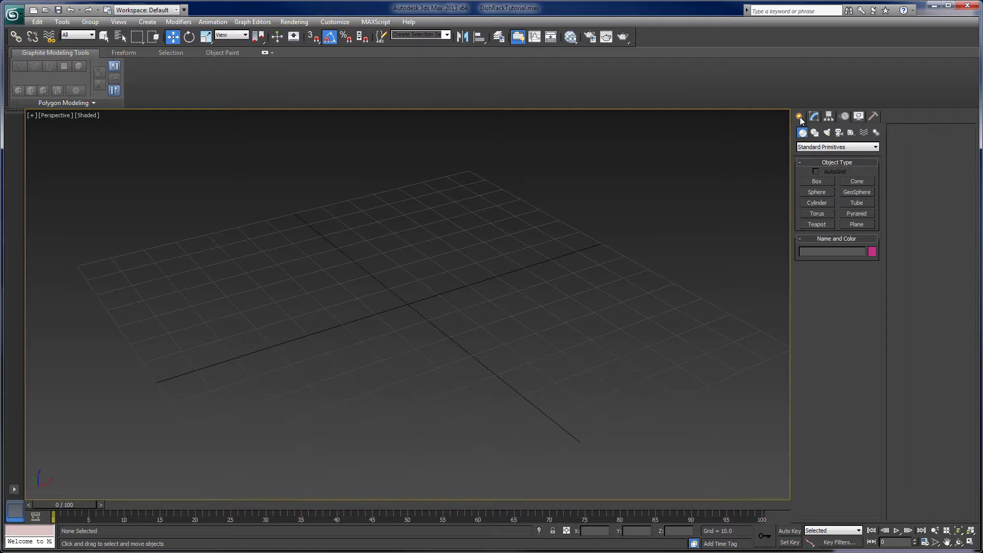
click(819, 203)
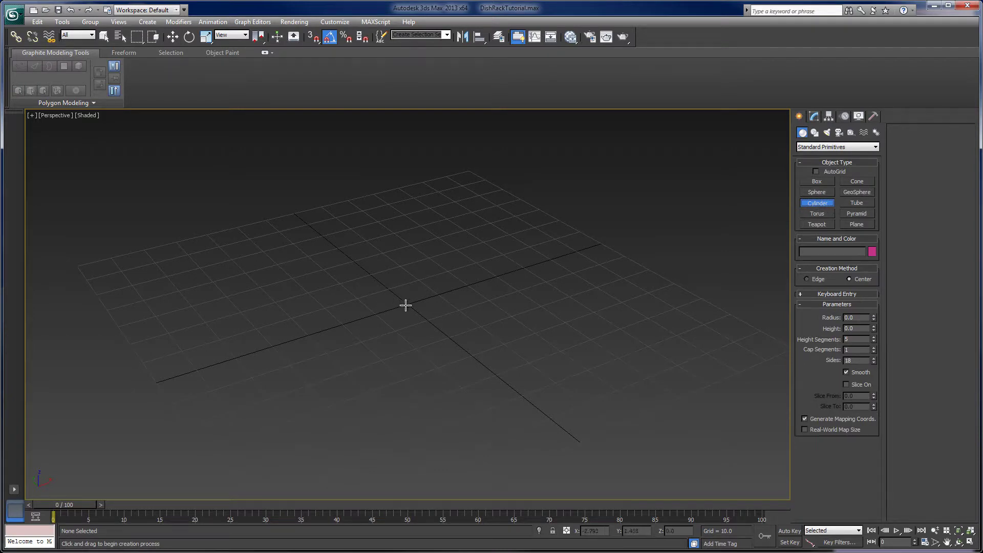
drag(402, 303, 530, 397)
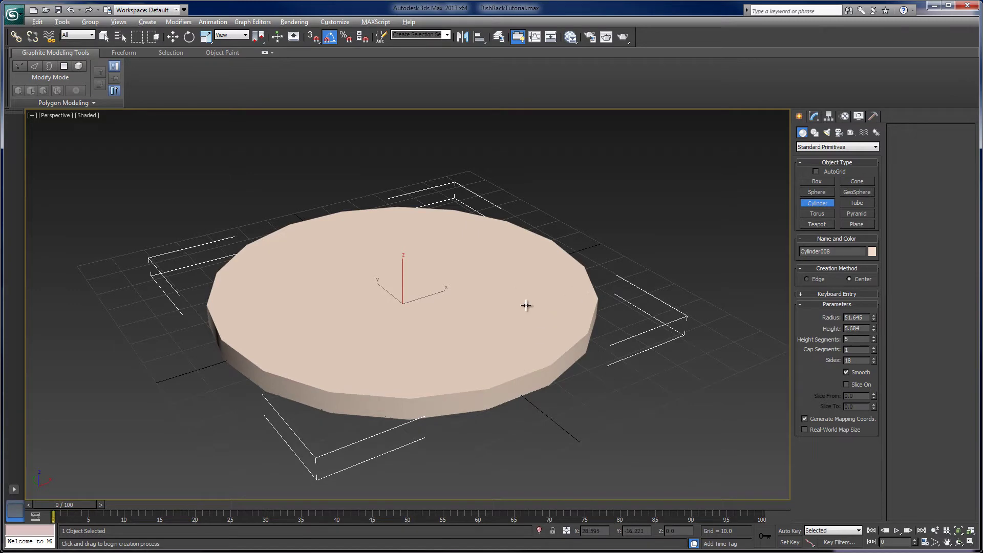
alt+middle_drag(527, 302, 386, 234)
click(386, 234)
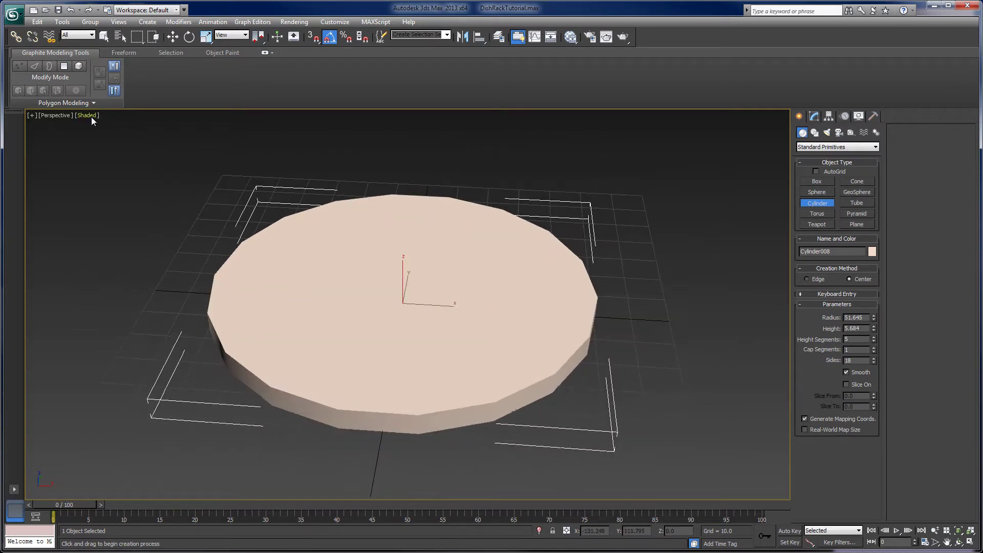
Turn on Edged Faces so the cylinder's polygon edges display over the shaded view.
click(88, 116)
click(64, 160)
click(86, 117)
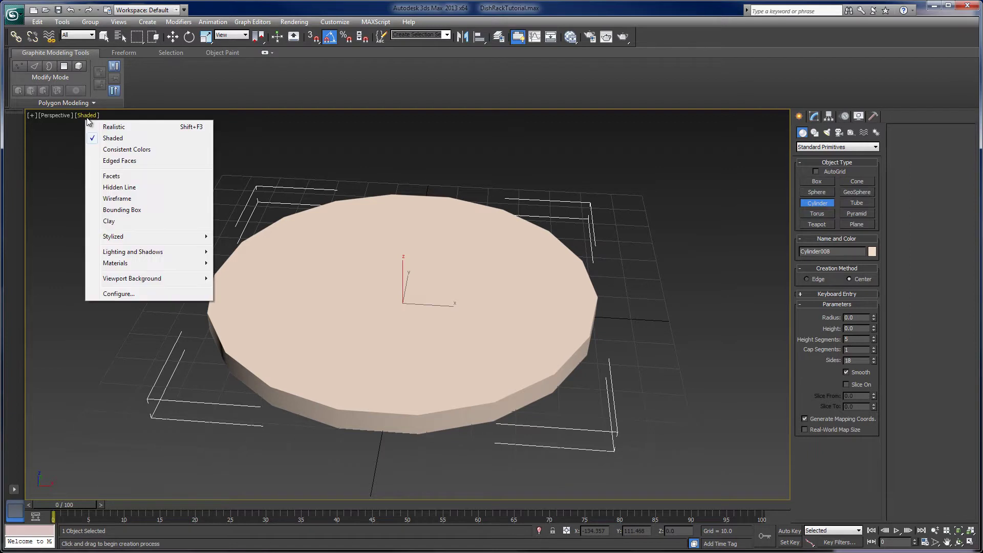
click(113, 161)
key(F4)
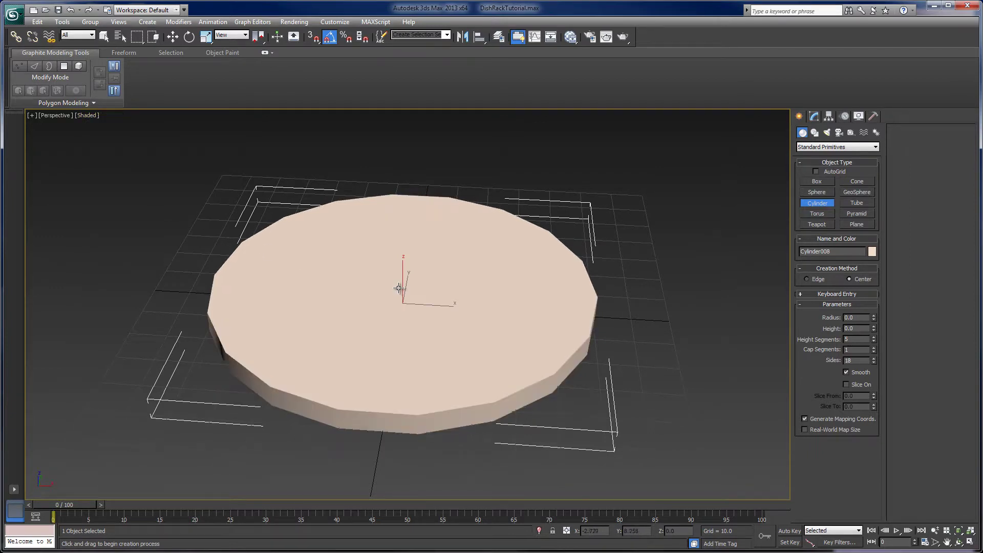
key(F4)
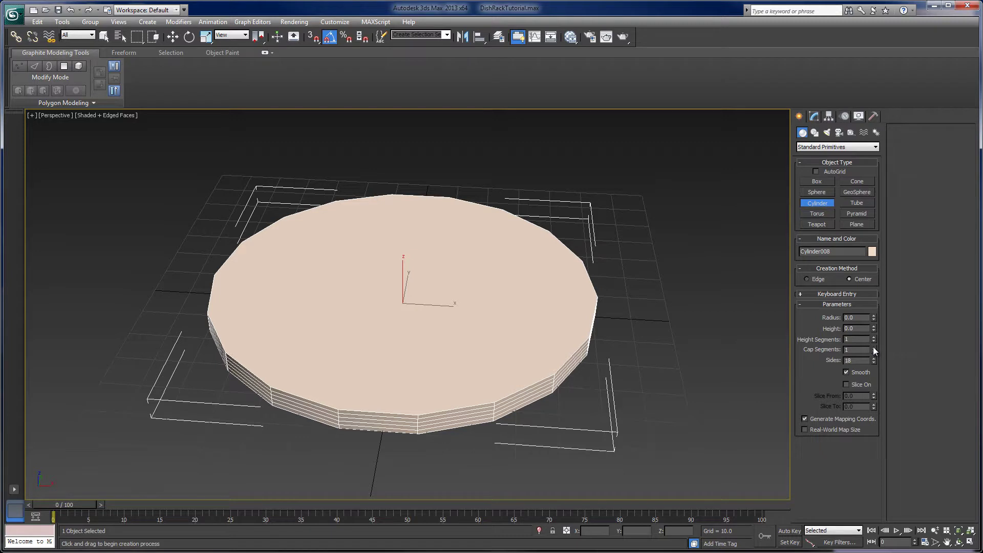
Set the cylinder to 1 height segment and 3 cap segments, with 18 sides.
click(814, 116)
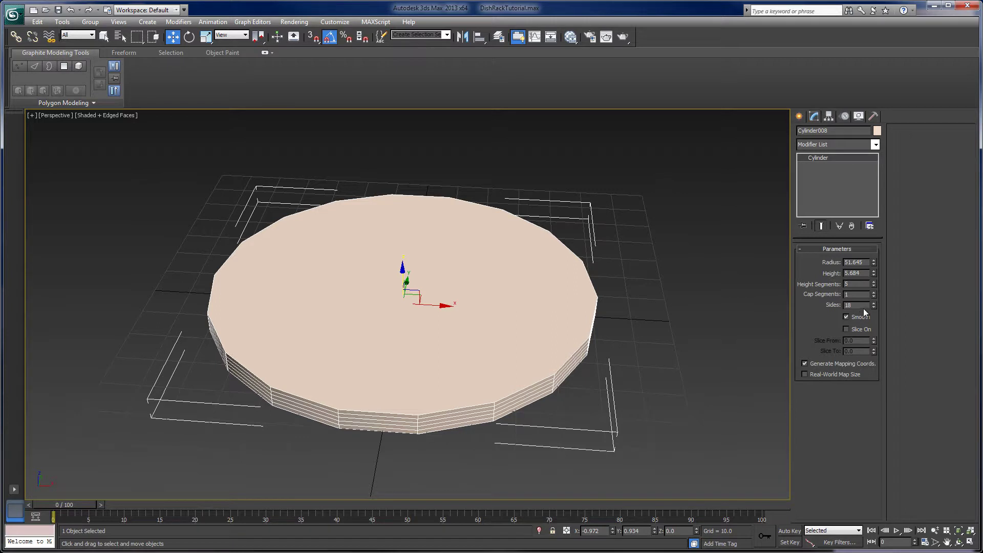
right_click(874, 285)
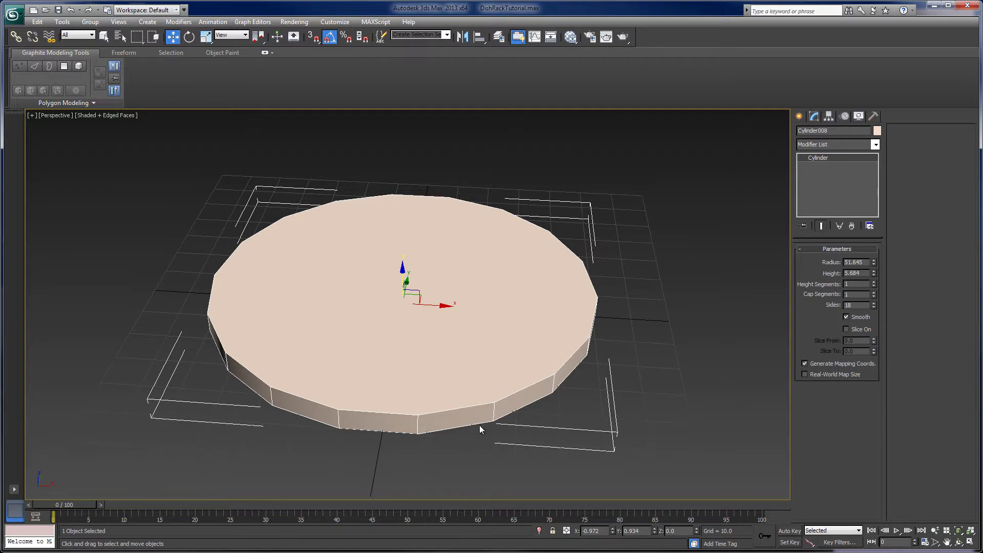
click(874, 292)
click(874, 292)
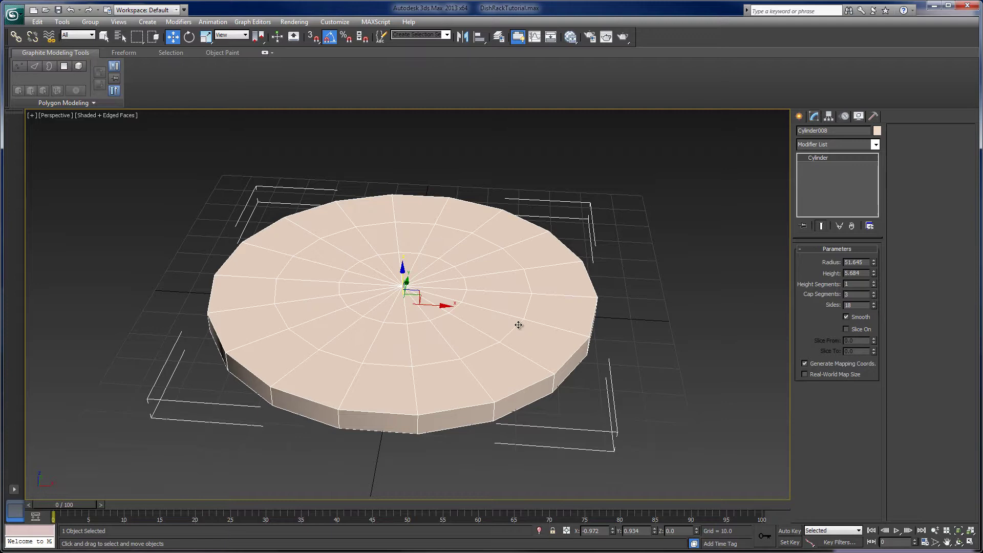
alt+middle_drag(476, 361, 446, 349)
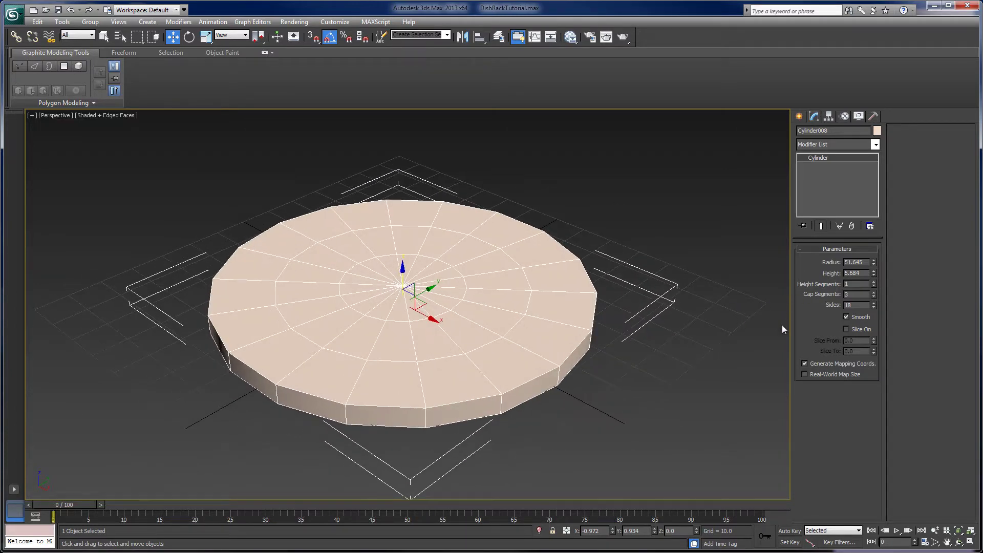
mouse_move(874, 304)
mouse_down()
mouse_move(871, 292)
mouse_move(853, 316)
mouse_move(863, 279)
mouse_move(856, 299)
mouse_up()
Make the cylinder thinner and wider, with a height of 3.411 and a radius of 69.204.
mouse_move(470, 346)
alt+middle_down()
mouse_move(471, 355)
mouse_move(462, 298)
mouse_move(465, 341)
alt+middle_up()
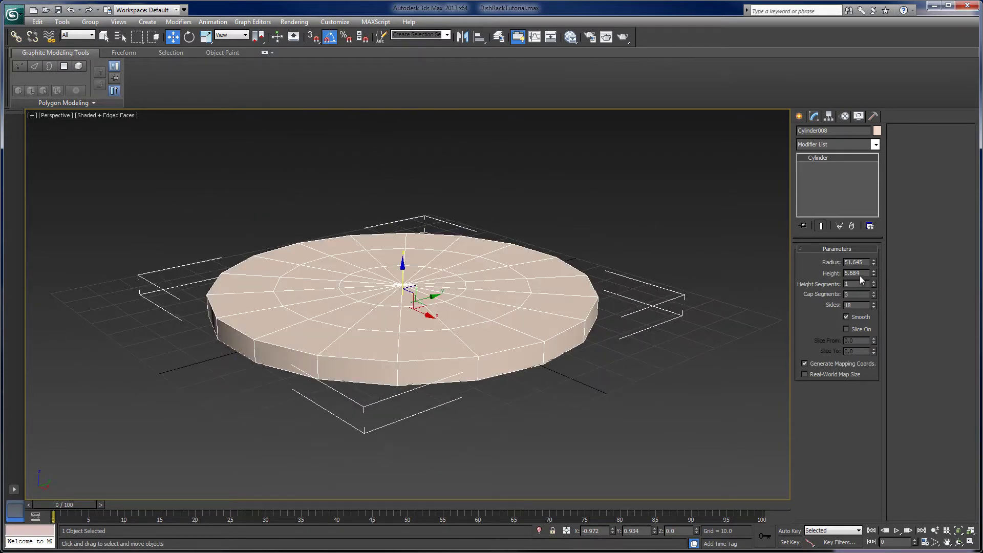
drag(873, 274, 875, 233)
alt+middle_drag(500, 315, 461, 321)
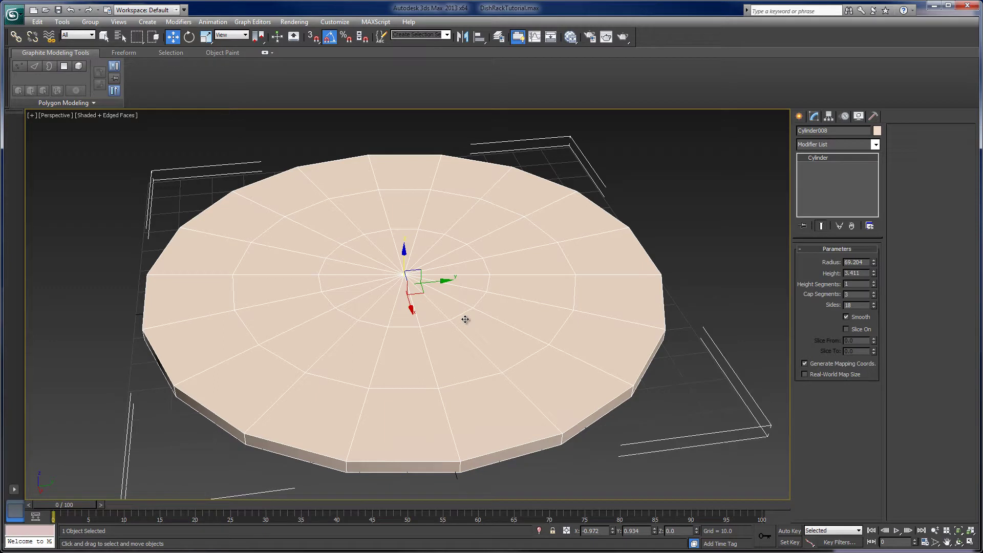
Convert the cylinder to an Editable Poly and rename the object "plate".
right_click(457, 261)
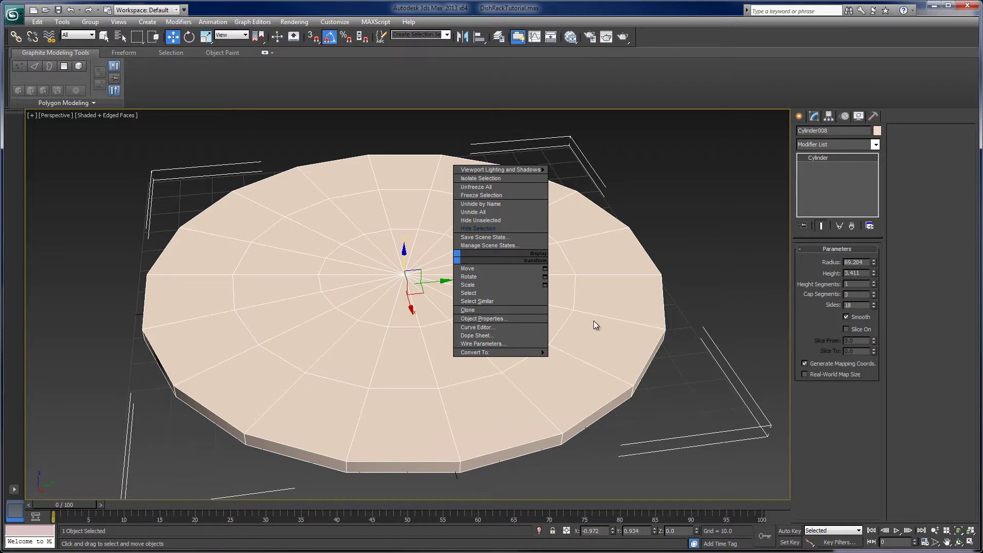
mouse_move(538, 353)
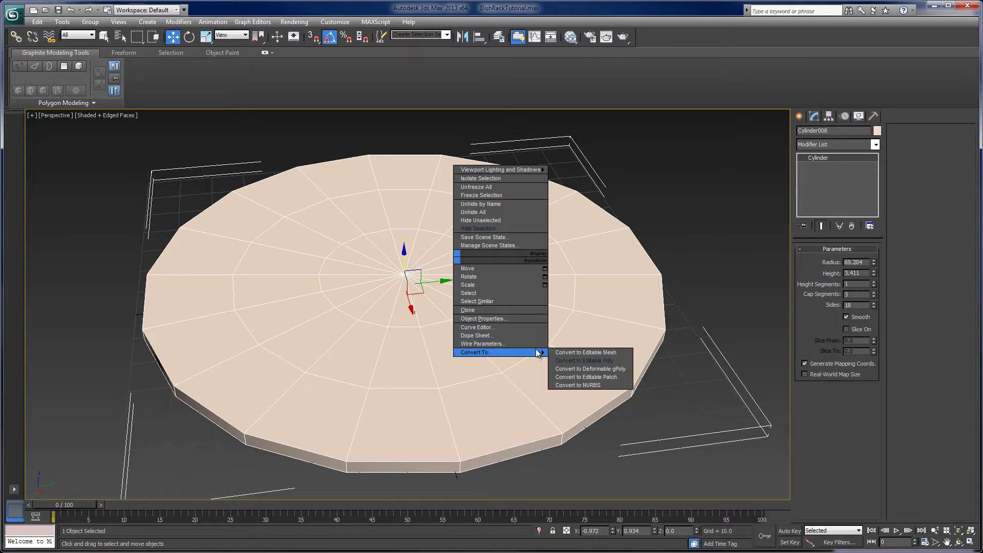
click(572, 361)
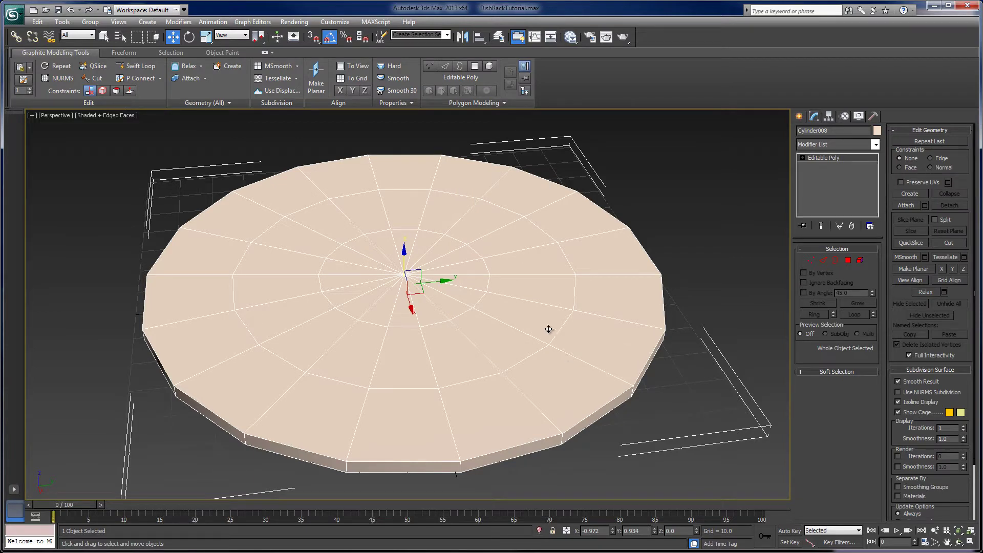
alt+middle_drag(513, 375, 462, 358)
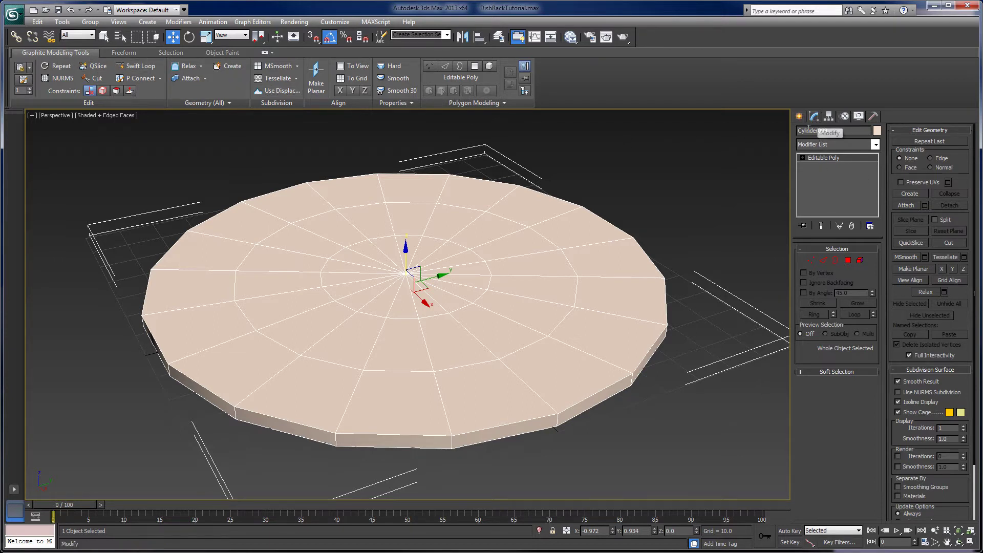
double_click(859, 130)
text(p)
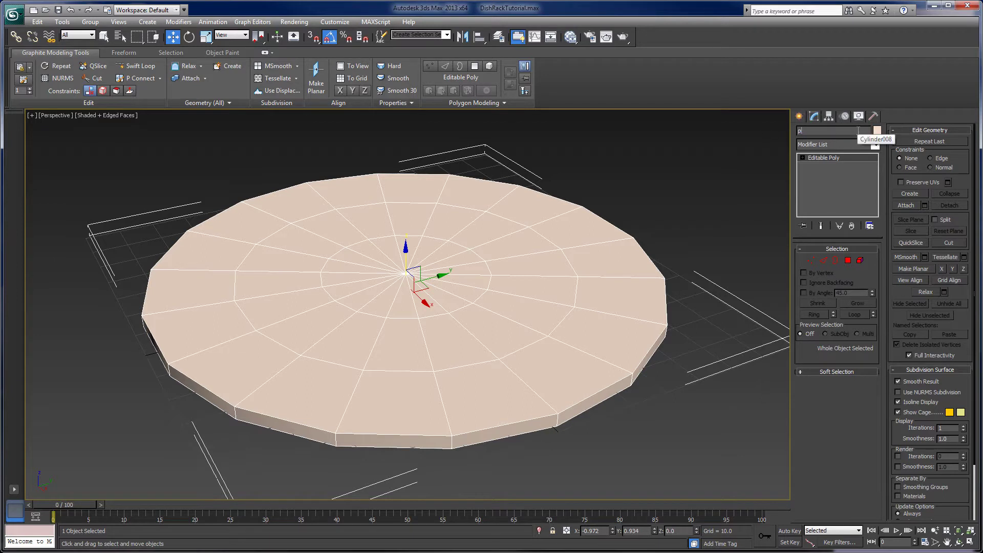
text(late)
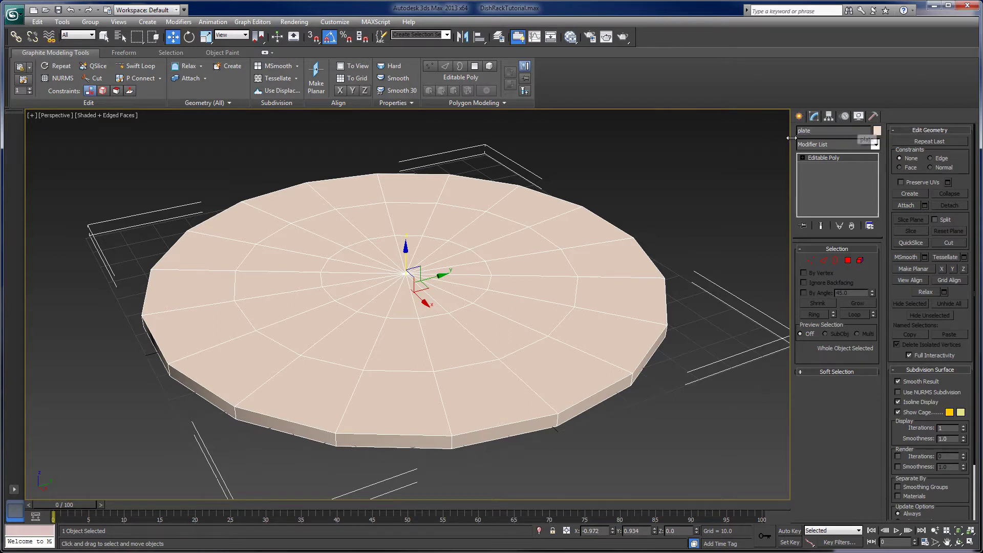
Add a TurboSmooth modifier to the plate and set its iterations to 2.
click(876, 145)
scroll(862, 275, down, 15)
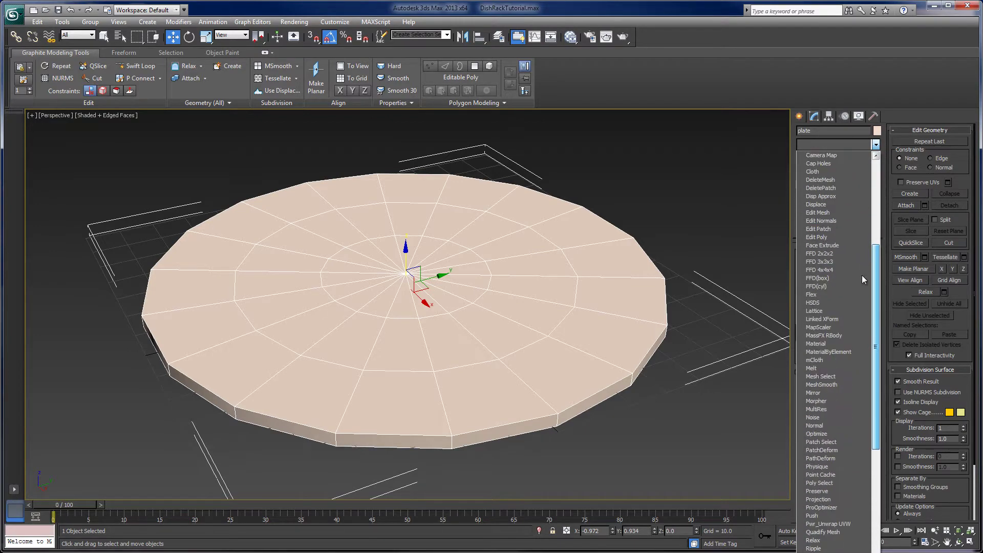
scroll(854, 348, down, 2)
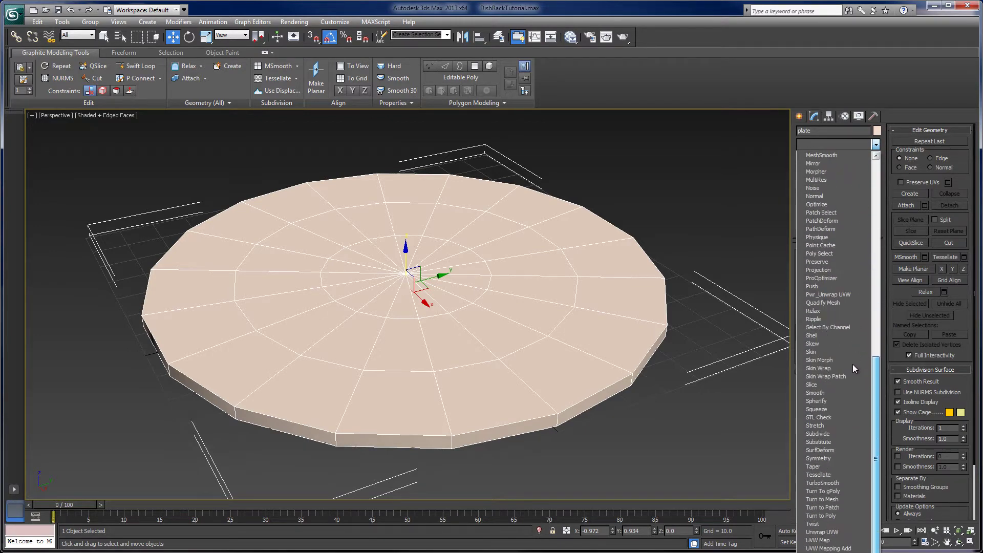
click(839, 483)
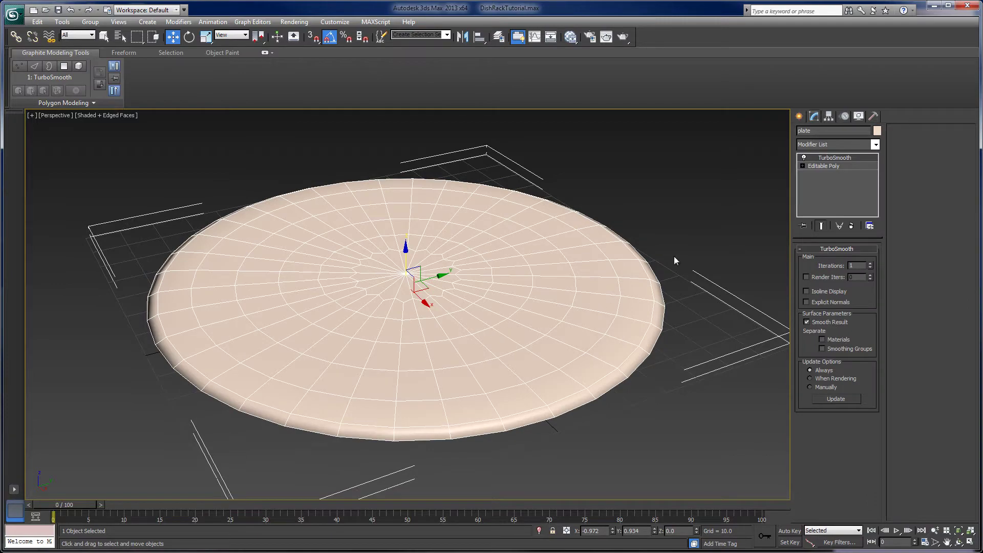
click(870, 264)
mouse_move(487, 339)
alt+middle_down()
mouse_move(504, 287)
mouse_move(505, 344)
alt+middle_up()
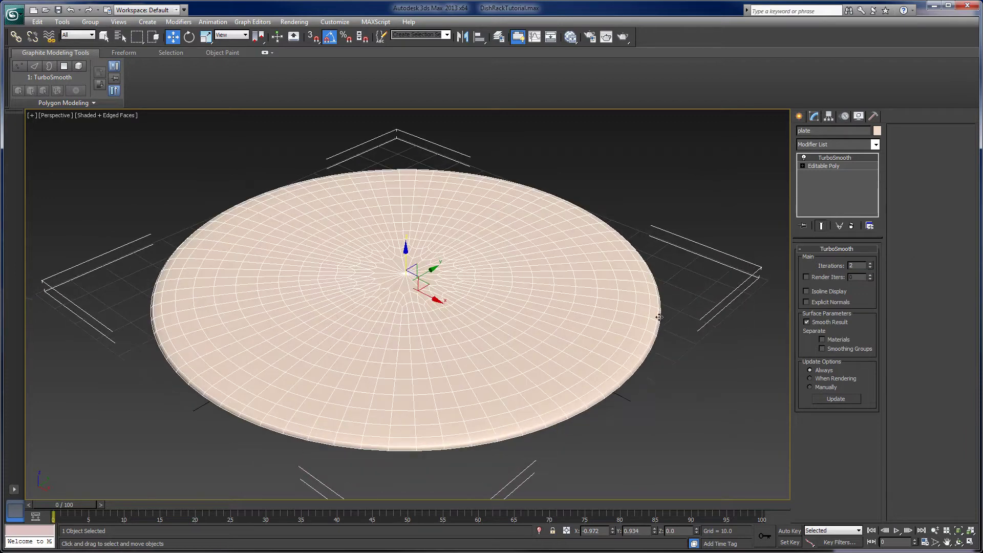
click(871, 267)
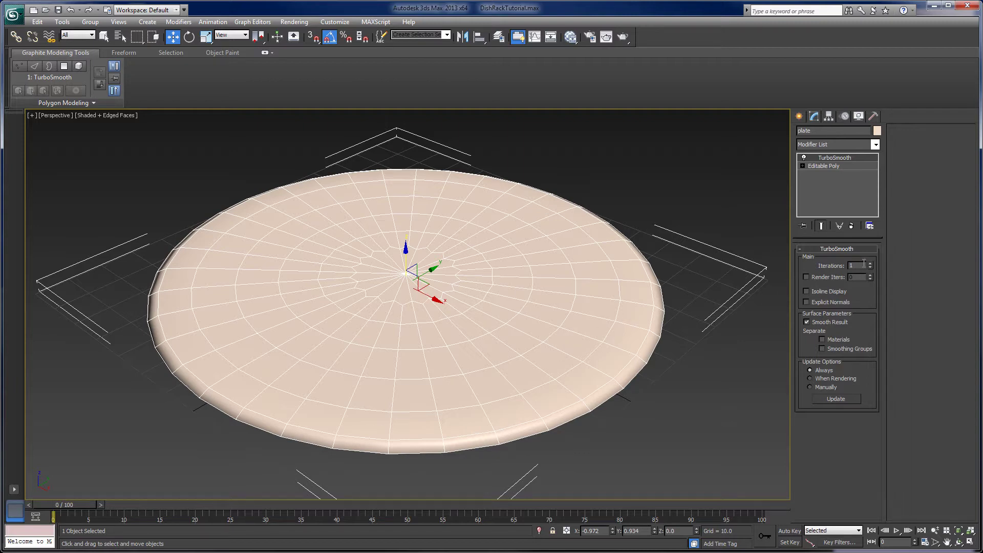
click(870, 264)
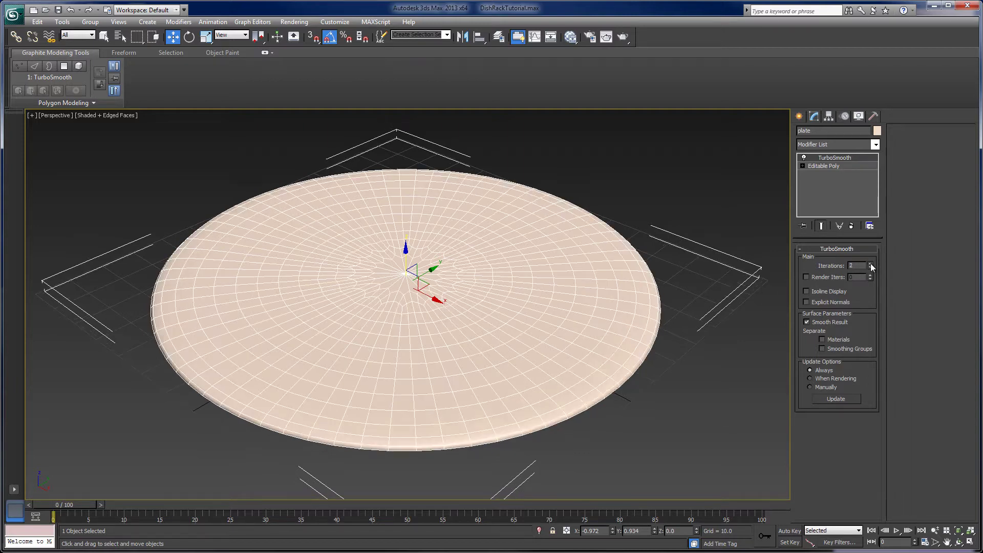
Try TurboSmooth iterations of 3, 4 and 1 on the plate, and return the value to 2.
click(871, 264)
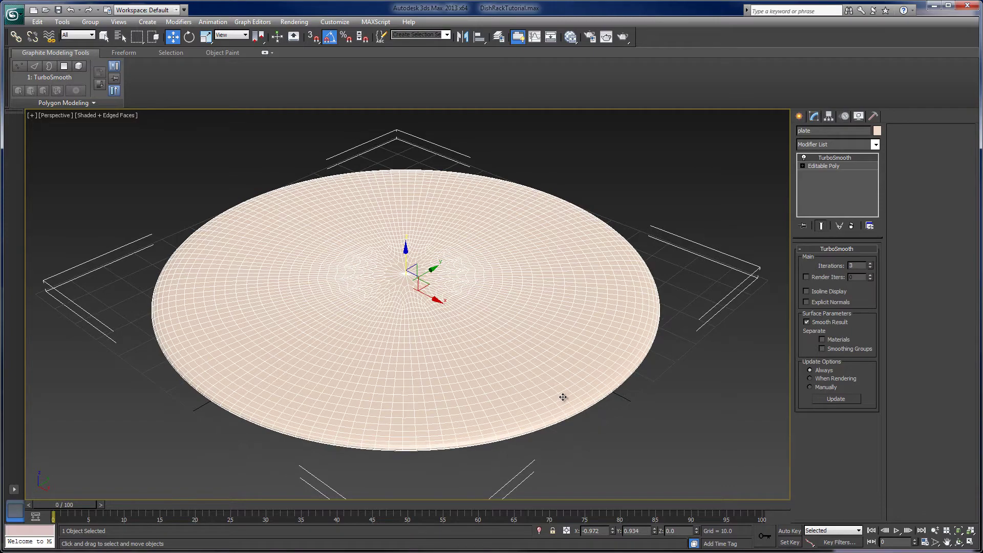
alt+middle_drag(562, 397, 548, 404)
click(871, 264)
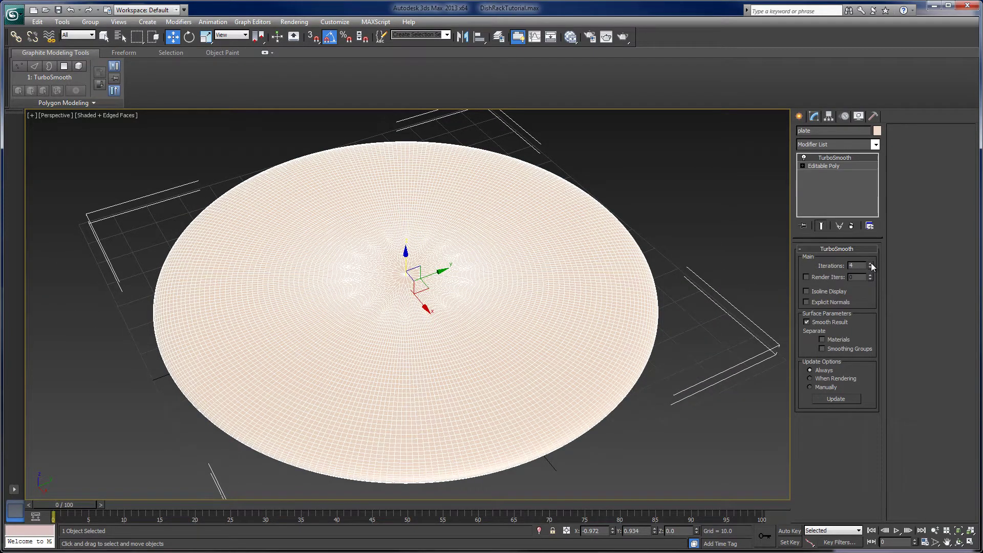
mouse_move(542, 301)
alt+middle_down()
mouse_move(545, 241)
mouse_move(540, 285)
alt+middle_up()
click(871, 267)
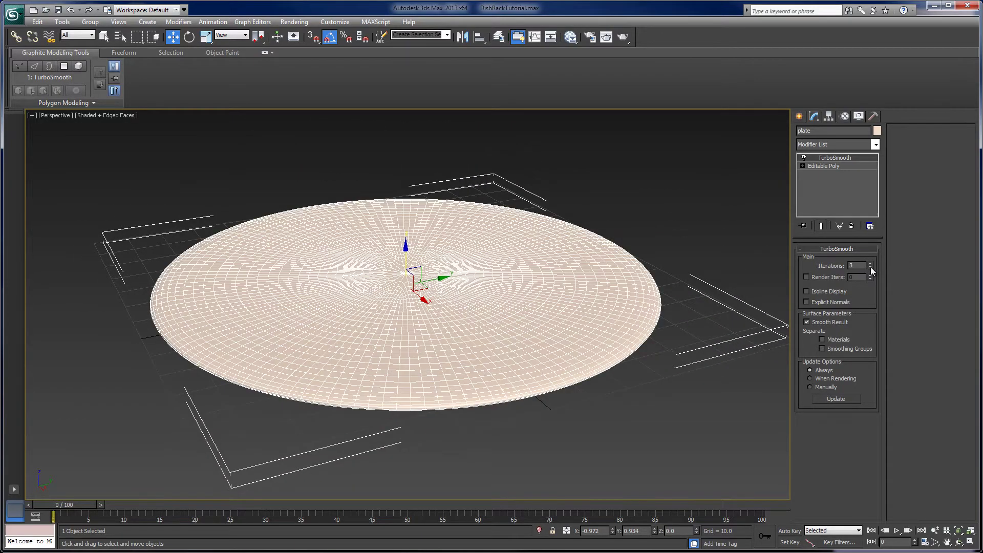
click(871, 267)
click(871, 268)
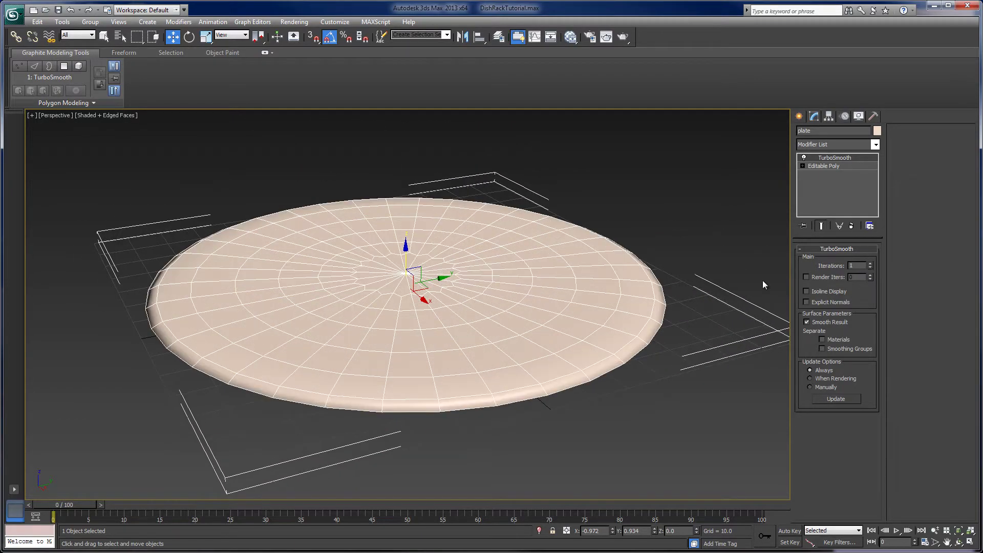
click(870, 264)
mouse_move(347, 323)
alt+middle_down()
mouse_move(359, 280)
mouse_move(352, 325)
alt+middle_up()
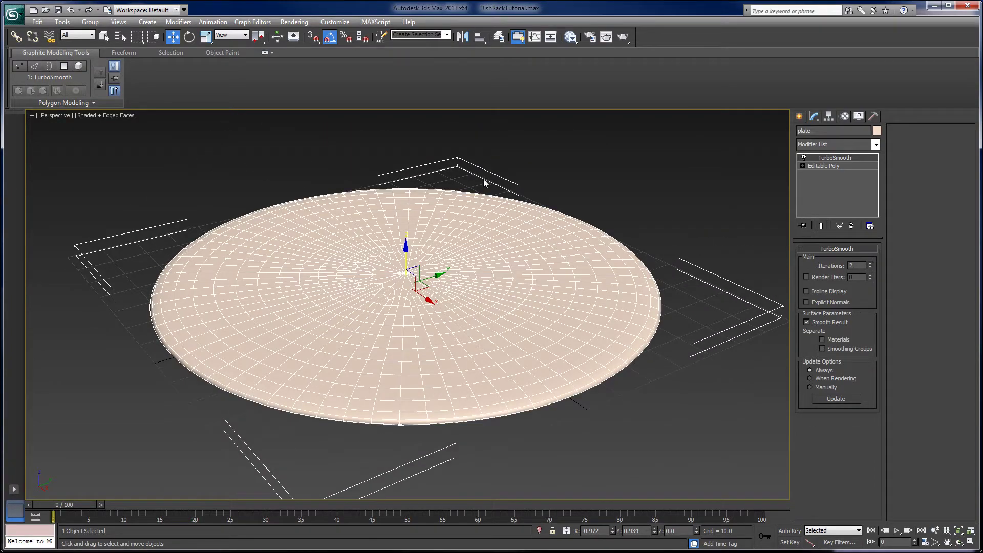
Enter the Vertex level of the plate's Editable Poly, previewing the smoothed end result over the cage before turning the preview off.
click(850, 165)
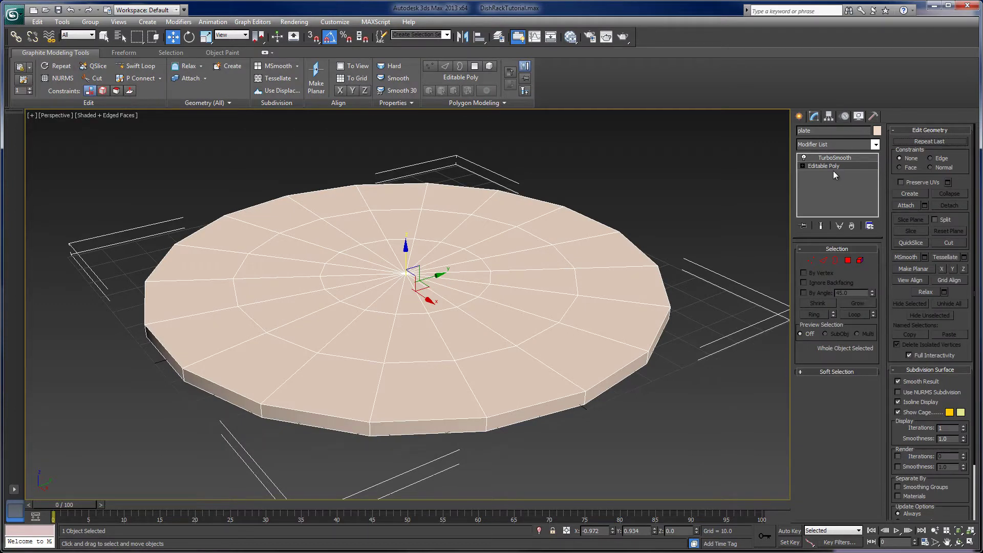
click(821, 227)
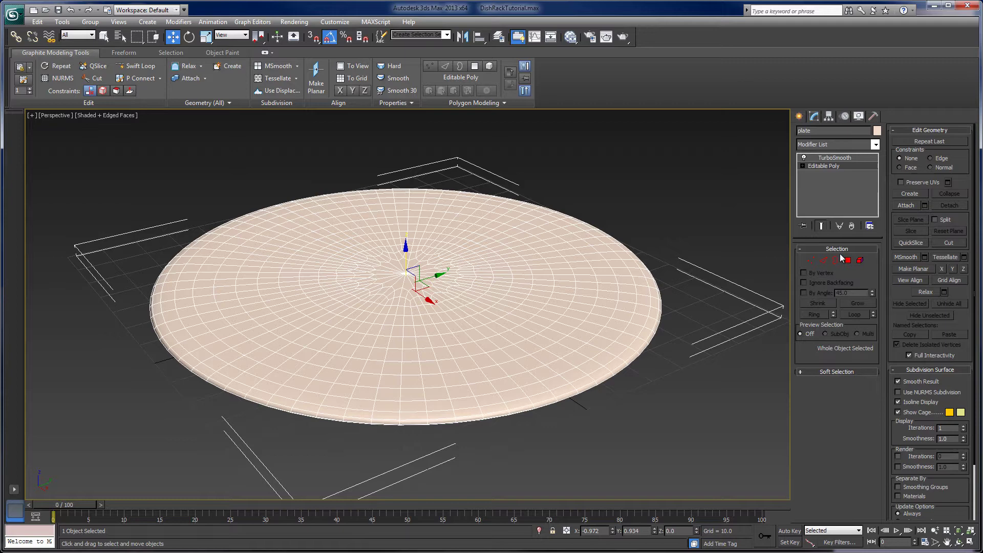
click(803, 166)
click(810, 261)
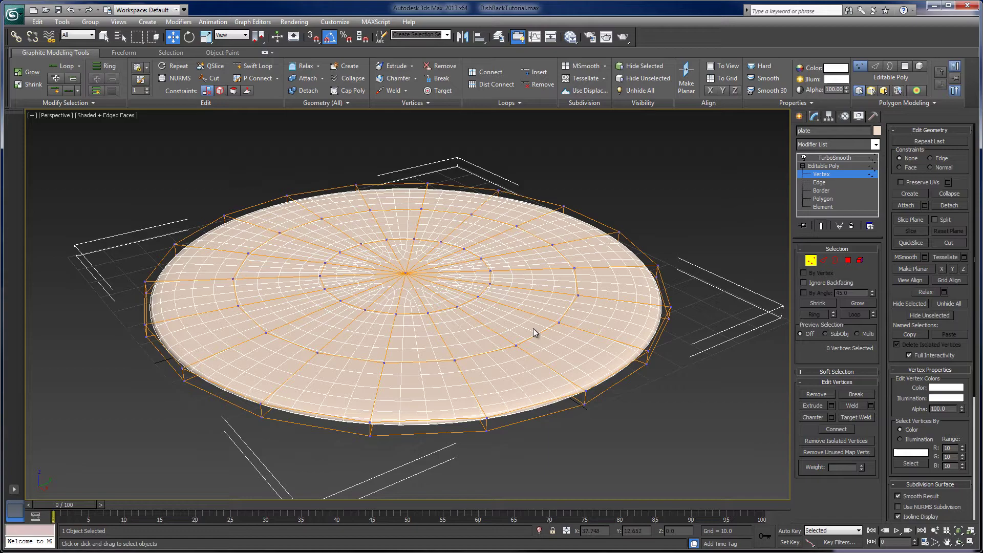
mouse_move(511, 368)
alt+middle_down()
mouse_move(491, 325)
mouse_move(485, 362)
mouse_move(476, 356)
mouse_move(502, 292)
mouse_move(505, 366)
alt+middle_up()
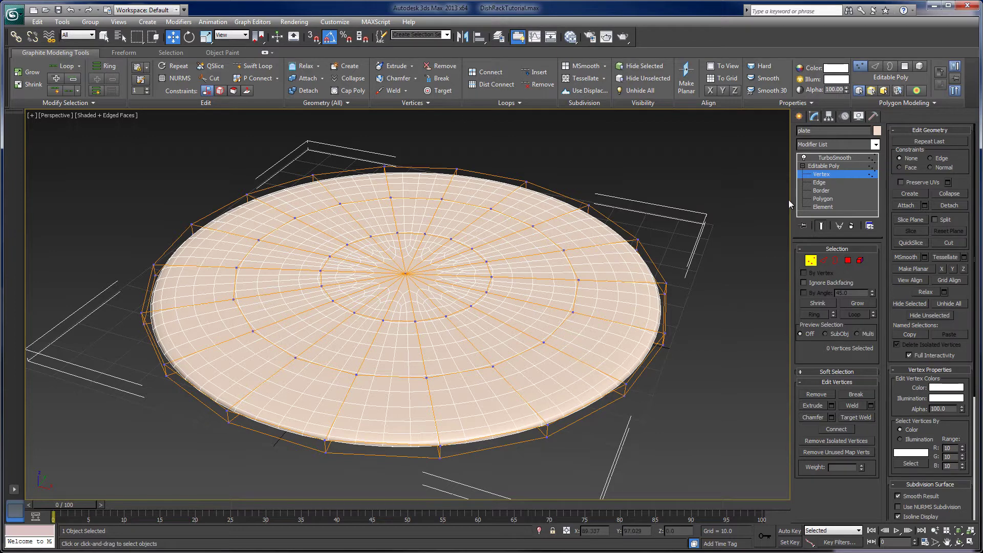
click(821, 226)
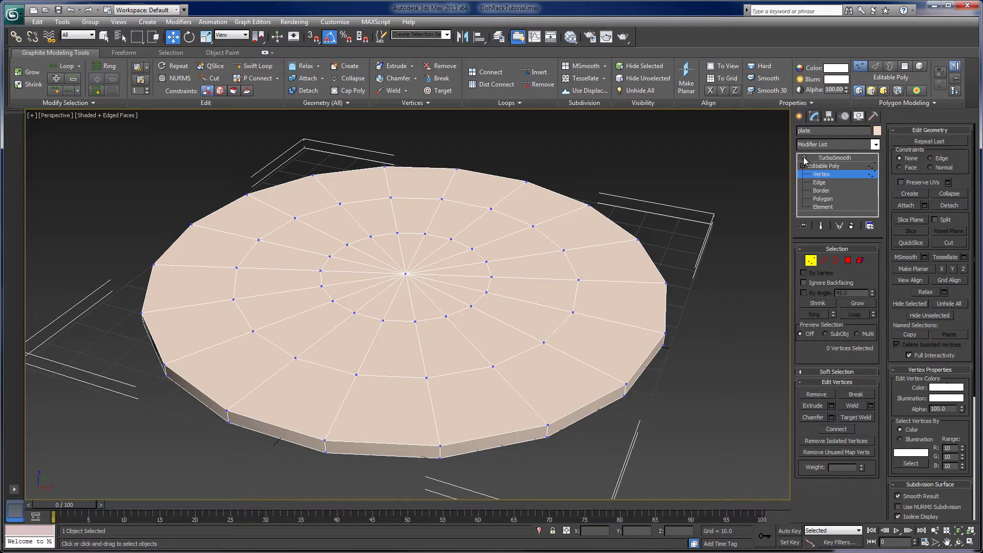
Try selecting the plate's top centre polygons one at a time, and clear the selection.
alt+middle_drag(603, 241, 518, 253)
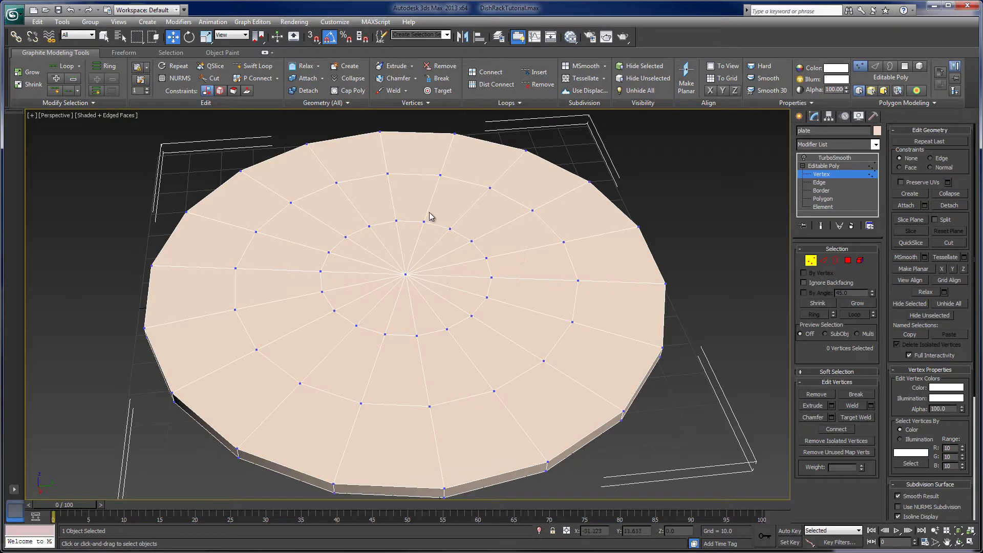
click(824, 260)
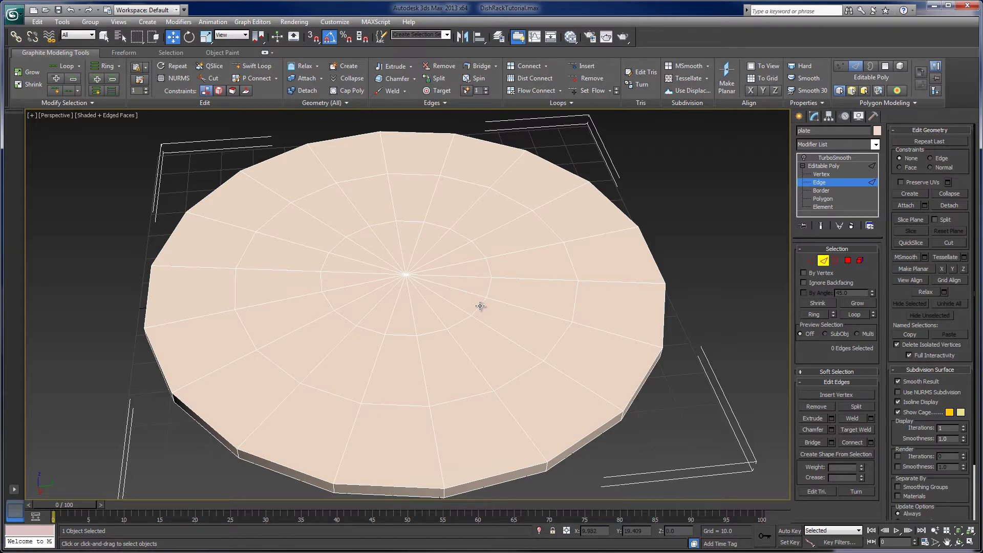
alt+middle_drag(508, 327, 451, 336)
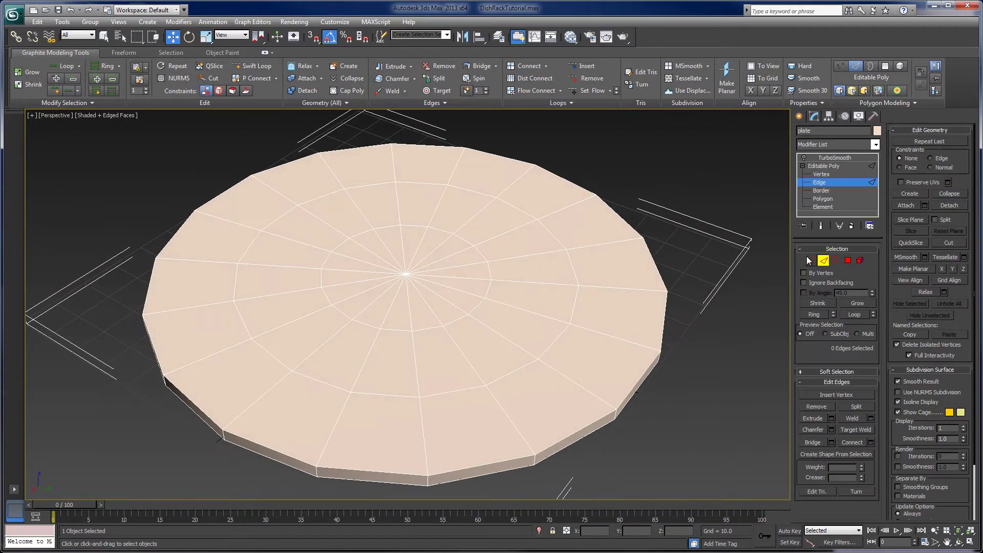
click(848, 260)
click(463, 286)
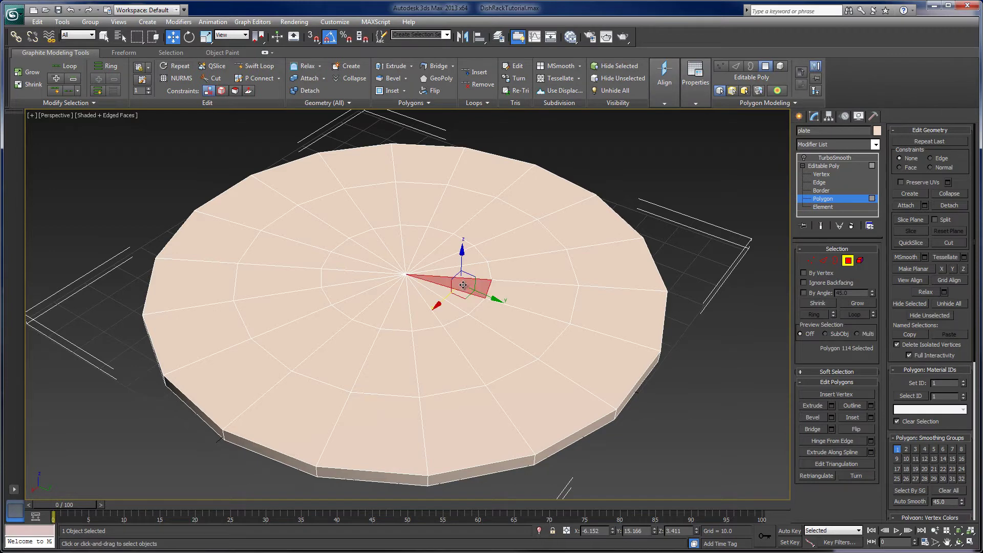
ctrl+click(439, 272)
ctrl+click(446, 260)
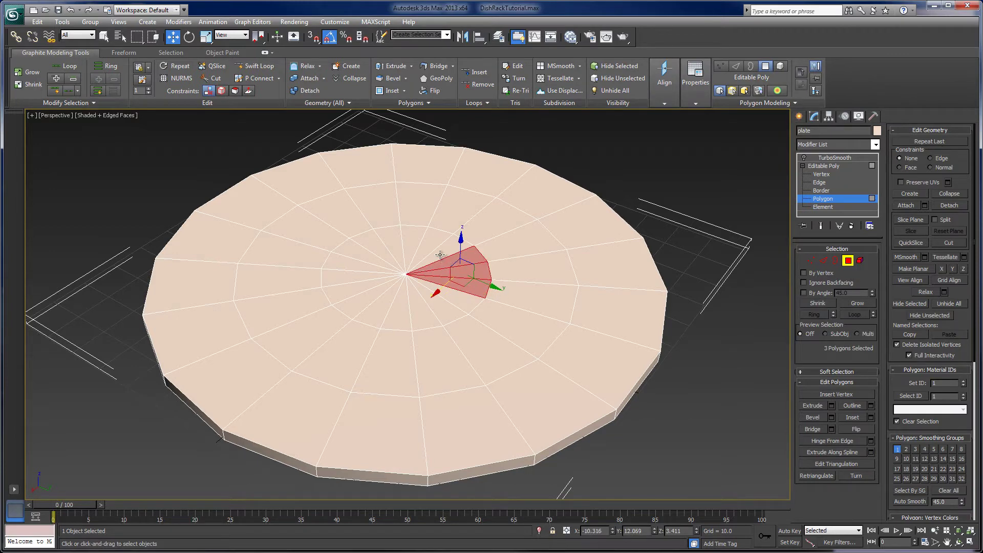
ctrl+click(440, 253)
ctrl+click(431, 245)
ctrl+click(415, 245)
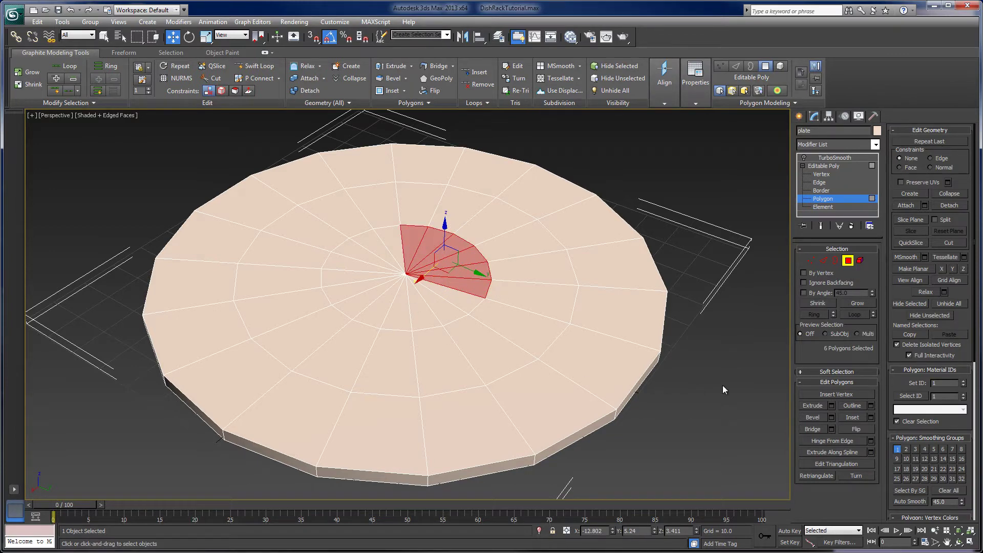
click(730, 354)
Select the plate's top centre vertex and convert it to a selection of the surrounding polygons.
alt+middle_drag(502, 327, 568, 321)
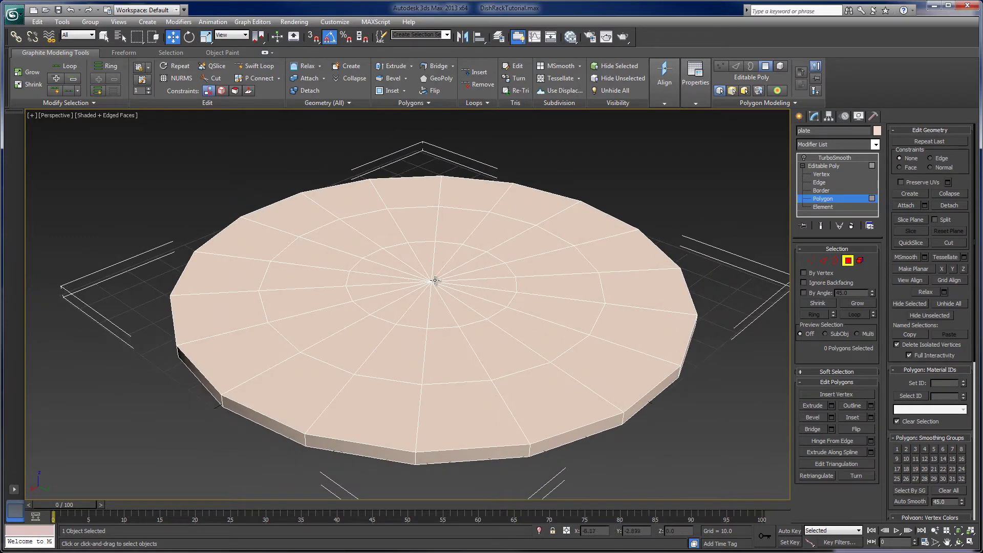
key(4)
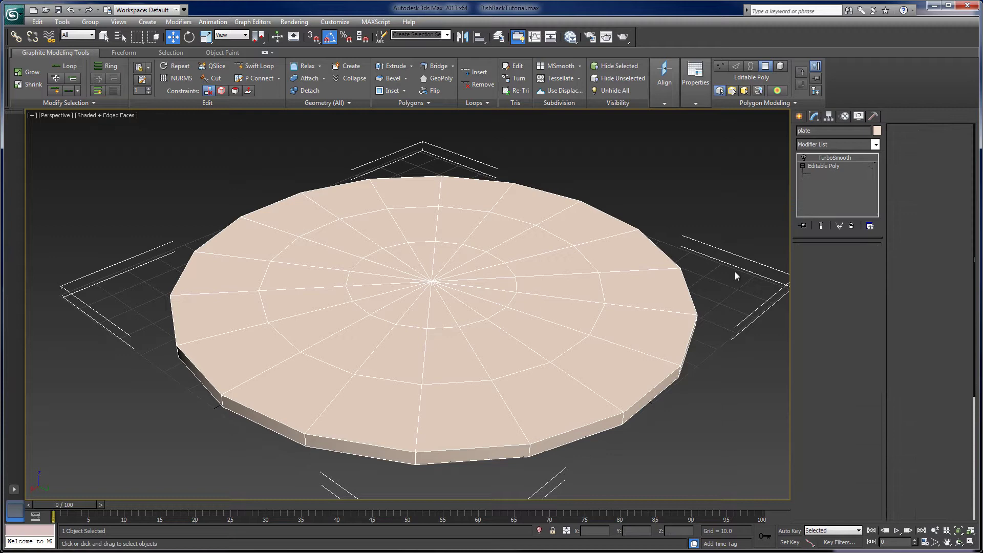
key(1)
click(431, 282)
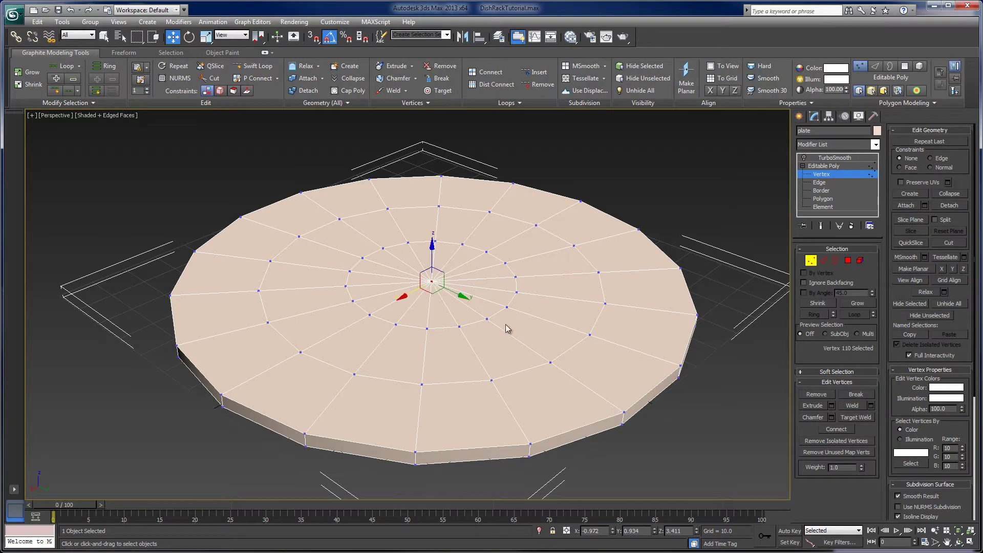
alt+middle_drag(459, 292, 455, 306)
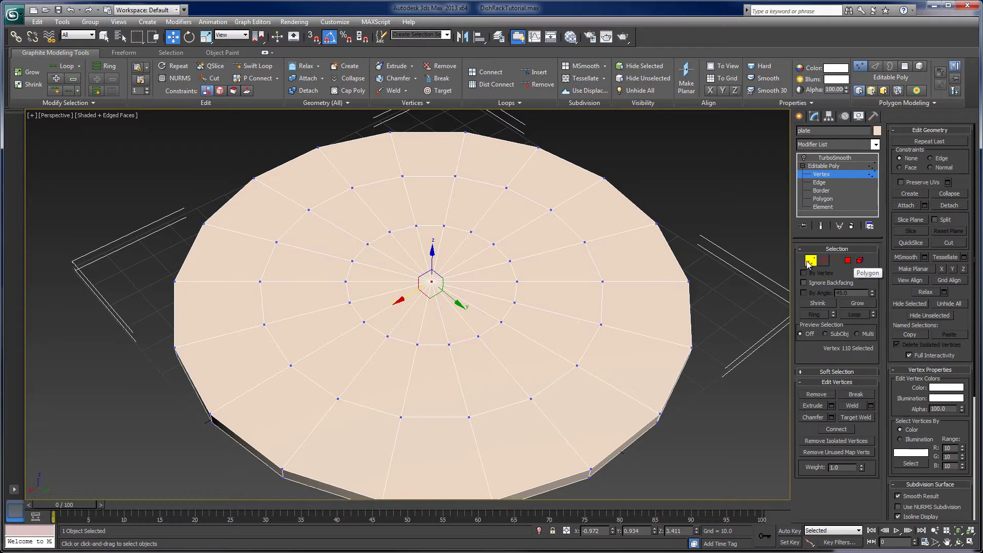
click(848, 261)
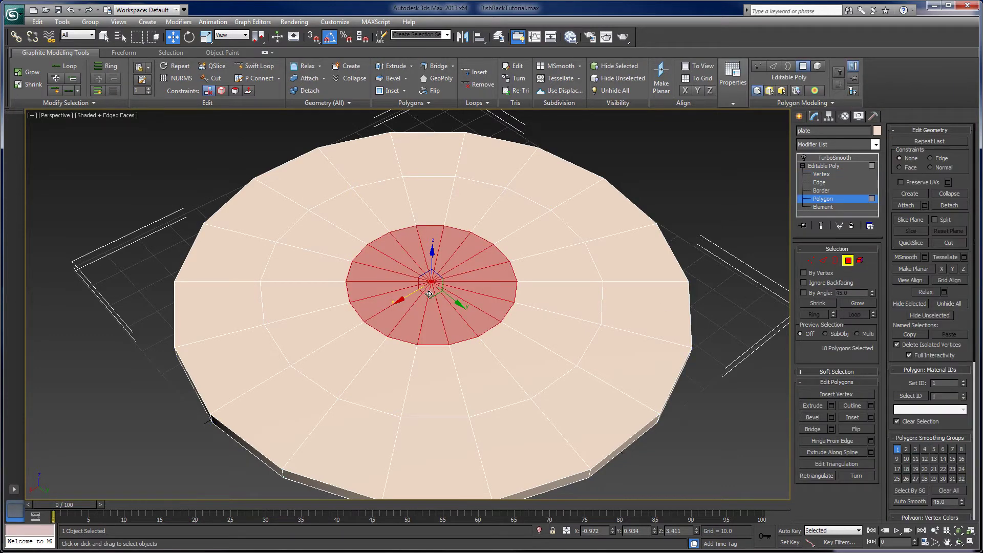
Select the centre vertices on the plate's underside and top, and convert them to a selection of the surrounding polygons.
alt+middle_drag(429, 295, 426, 312)
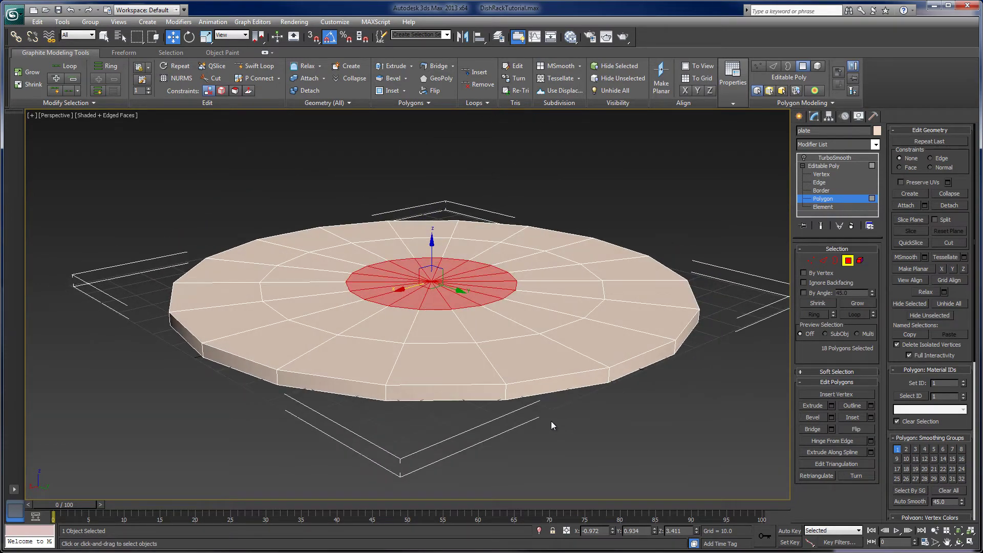
alt+middle_drag(636, 434, 610, 450)
mouse_move(443, 297)
alt+middle_down()
mouse_move(453, 349)
mouse_move(454, 298)
alt+middle_up()
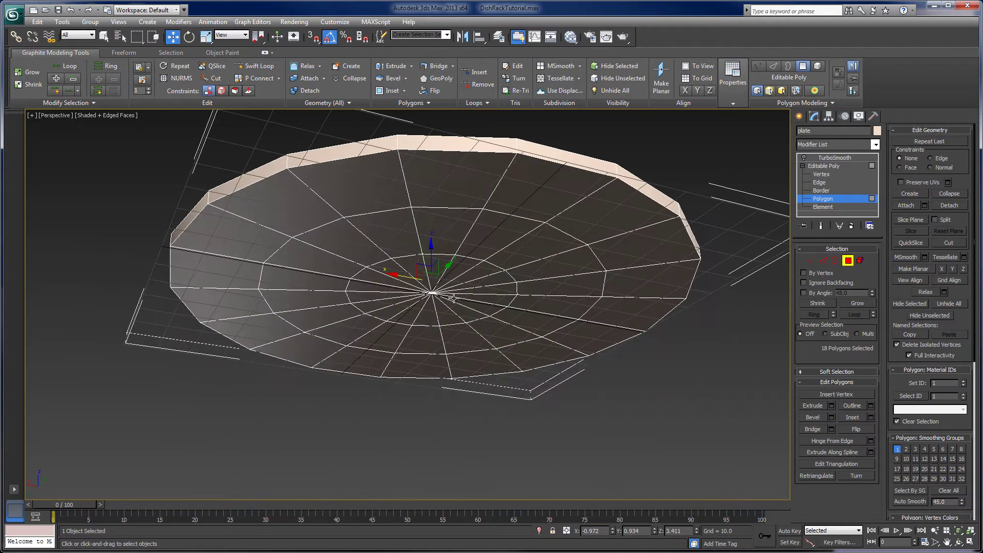
click(810, 260)
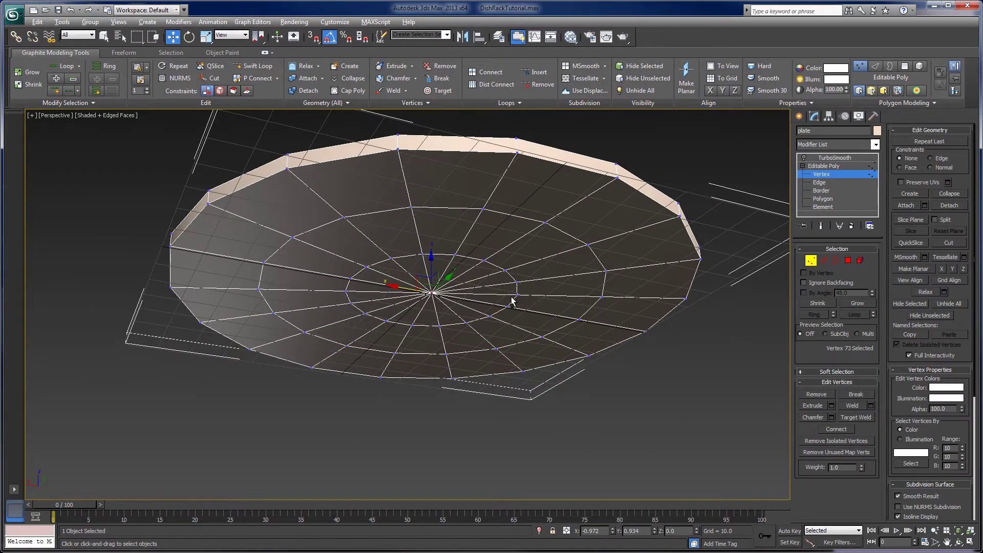
alt+middle_drag(512, 300, 505, 362)
click(430, 285)
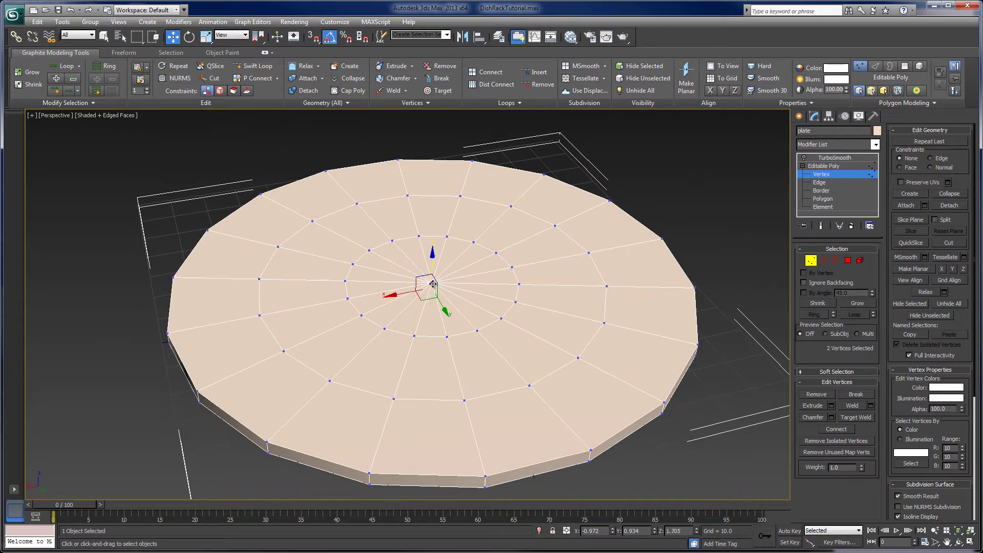
alt+middle_drag(503, 322, 472, 310)
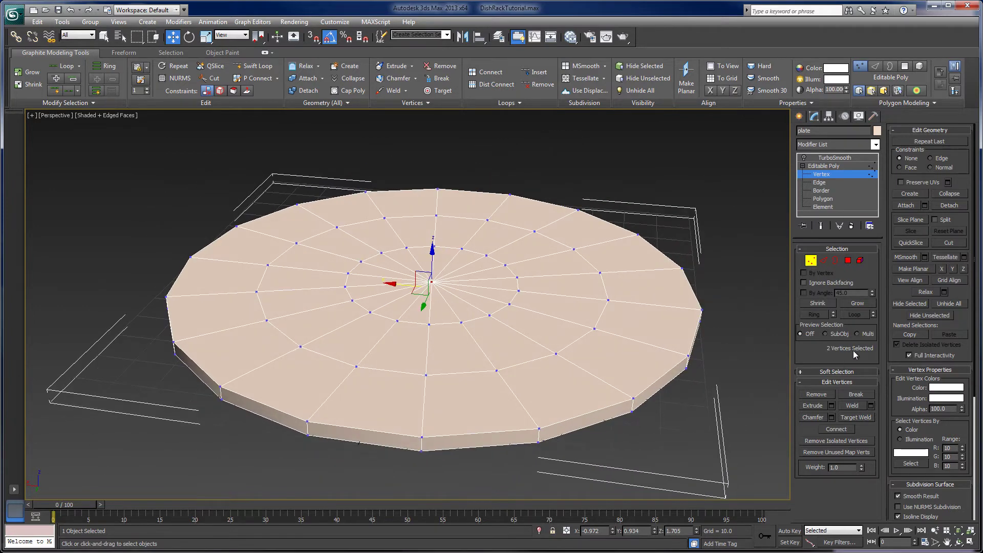
ctrl+click(848, 261)
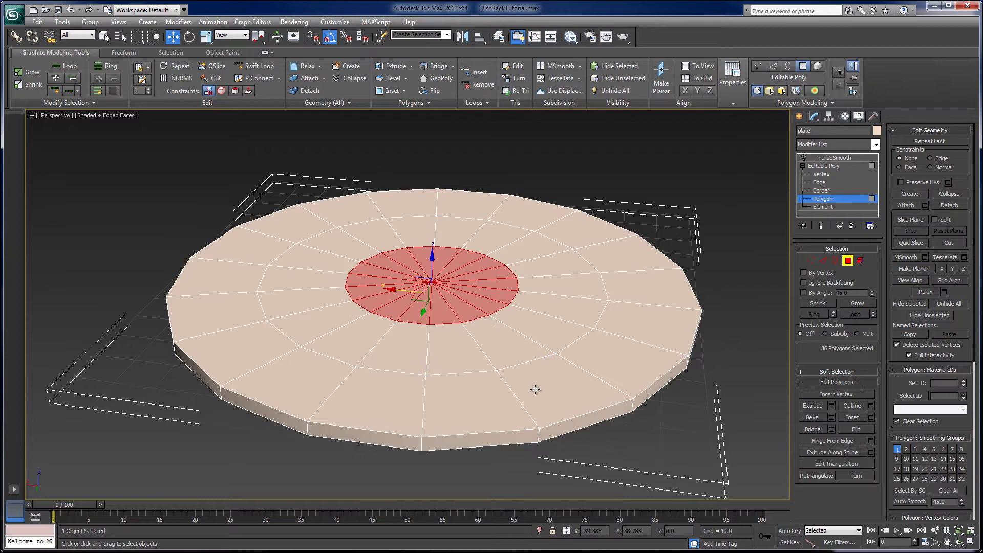
Scale the selected centre polygons outward uniformly until their outer edge lies just inside the next ring of edges.
alt+middle_drag(508, 392, 481, 408)
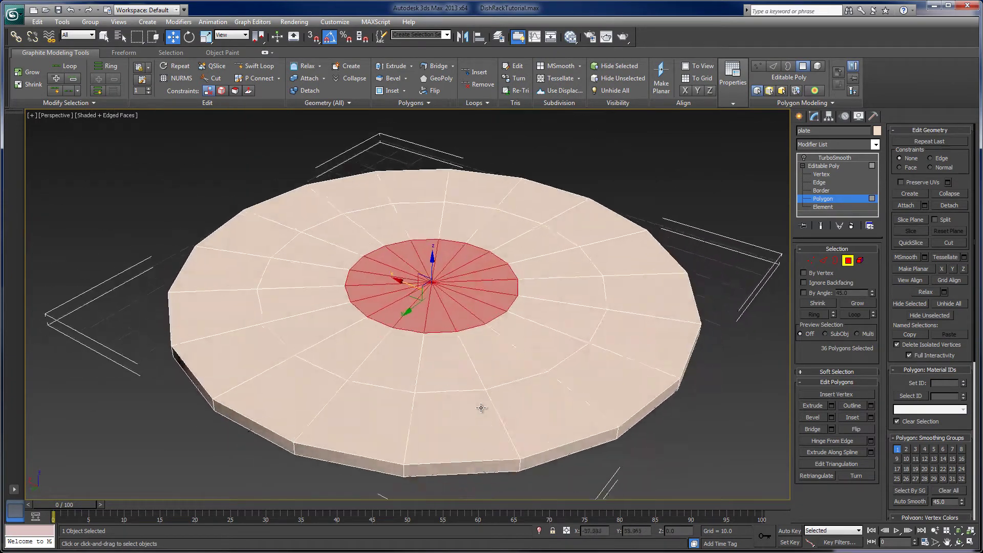
click(207, 37)
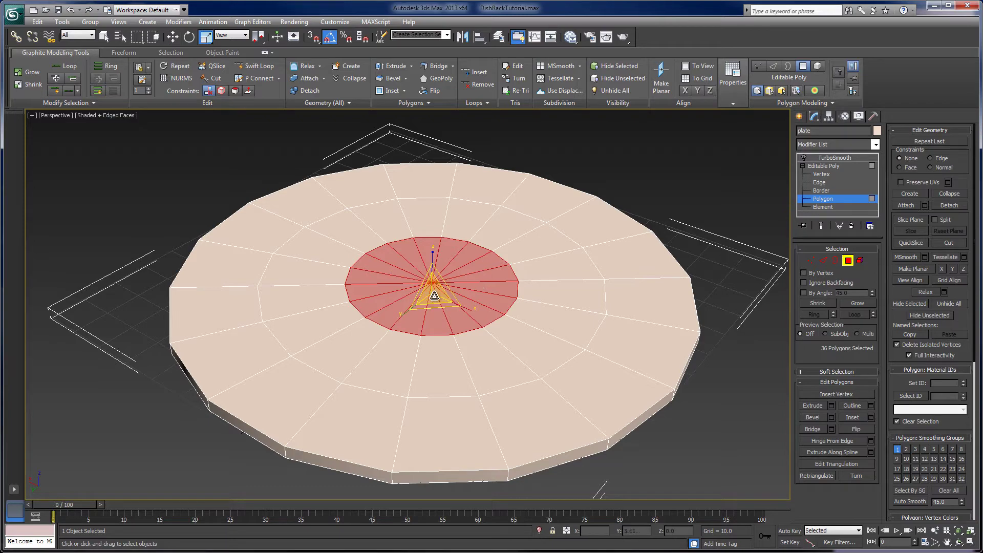
drag(435, 295, 479, 254)
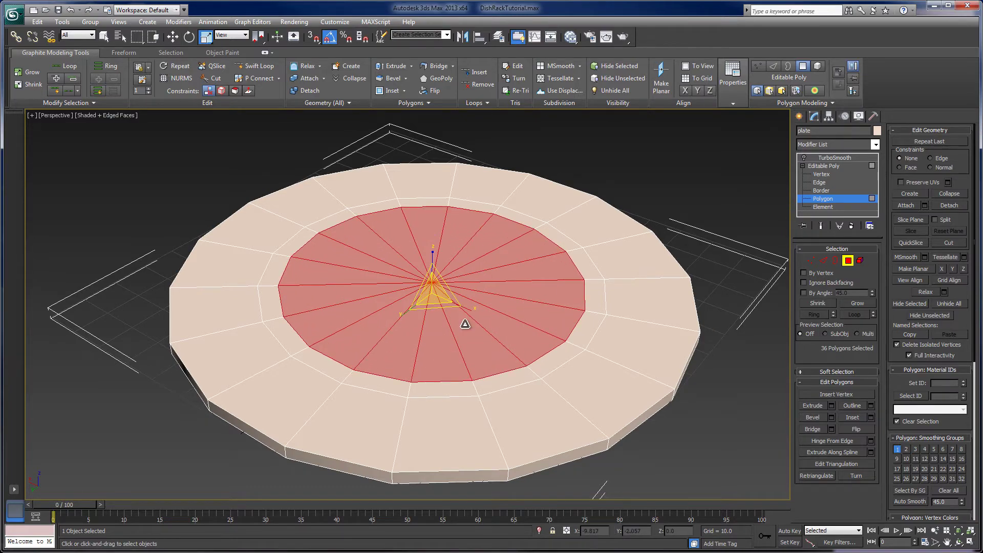
mouse_move(463, 325)
alt+middle_down()
mouse_move(472, 248)
mouse_move(472, 321)
alt+middle_up()
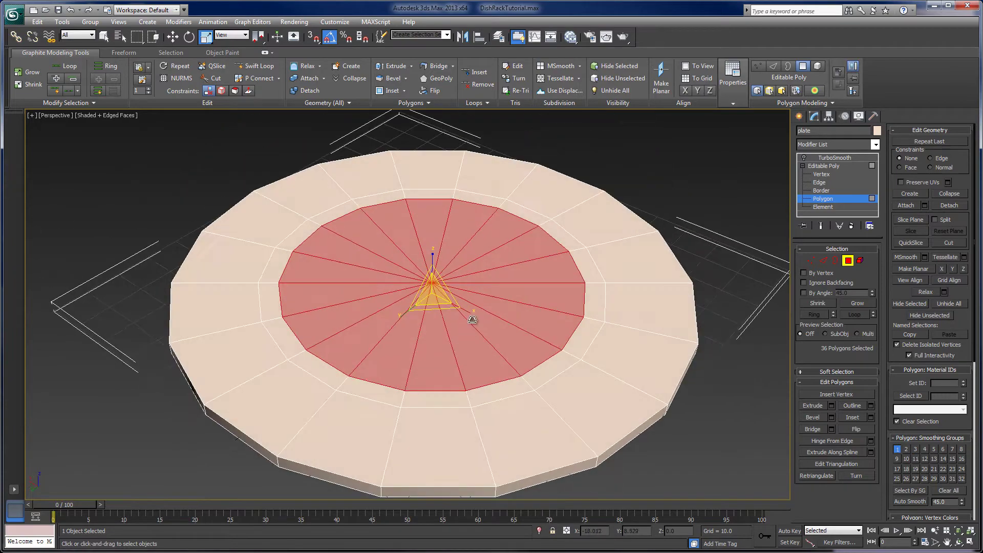
mouse_move(472, 309)
mouse_down()
mouse_move(476, 320)
mouse_move(448, 297)
mouse_move(454, 303)
mouse_move(439, 310)
mouse_up()
right_click(459, 315)
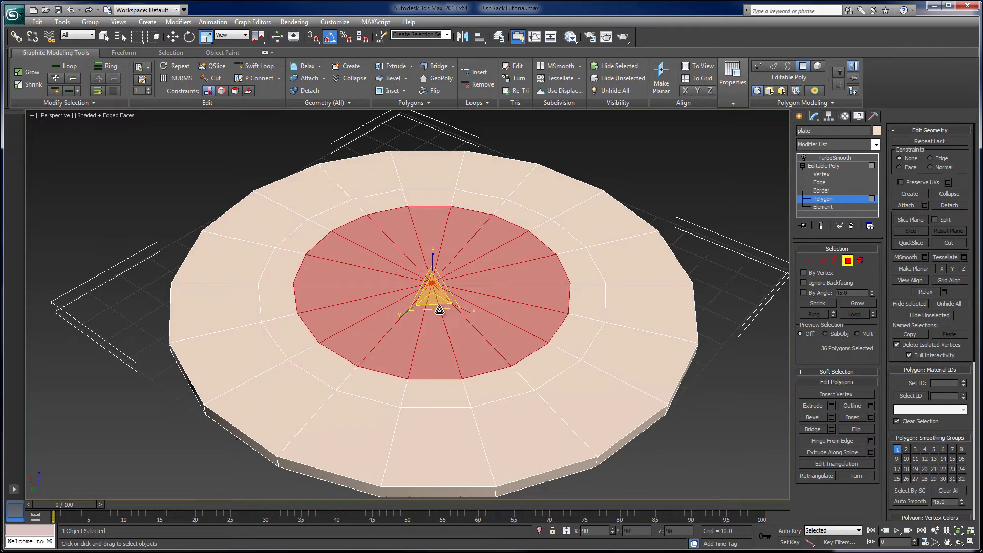
right_click(439, 310)
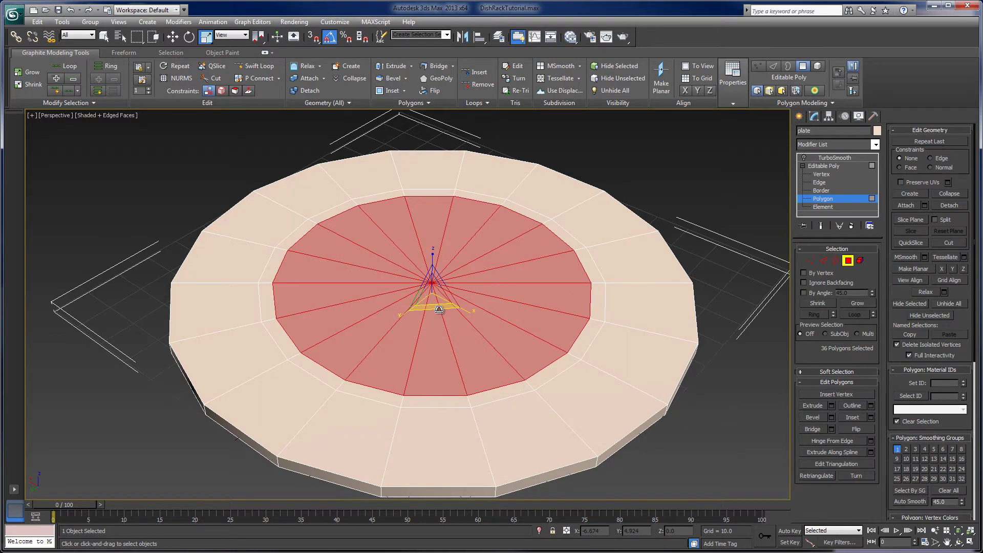
Move the selected centre polygons down about 3.5 units along Z to form the plate's recess.
alt+middle_drag(404, 340, 318, 359)
click(173, 37)
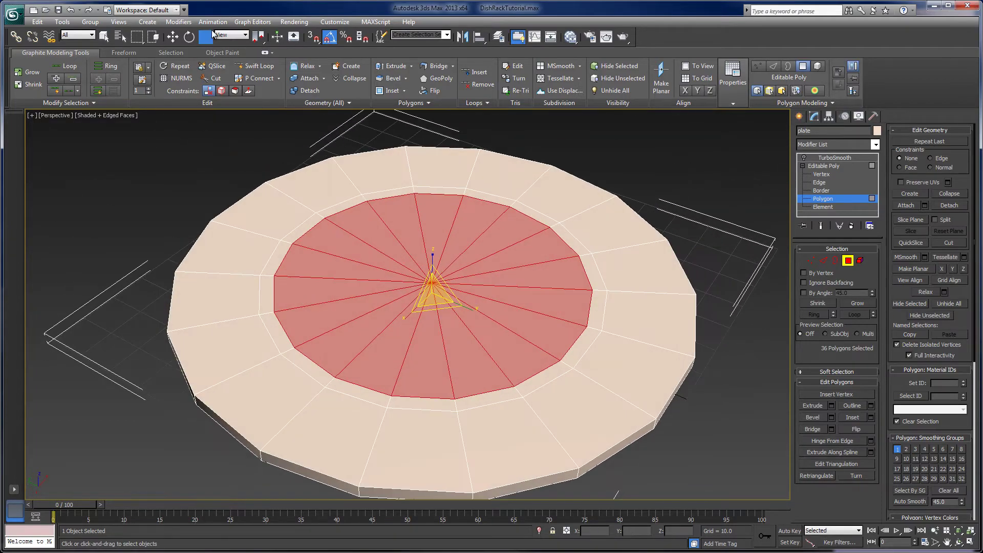
alt+middle_drag(382, 213, 362, 263)
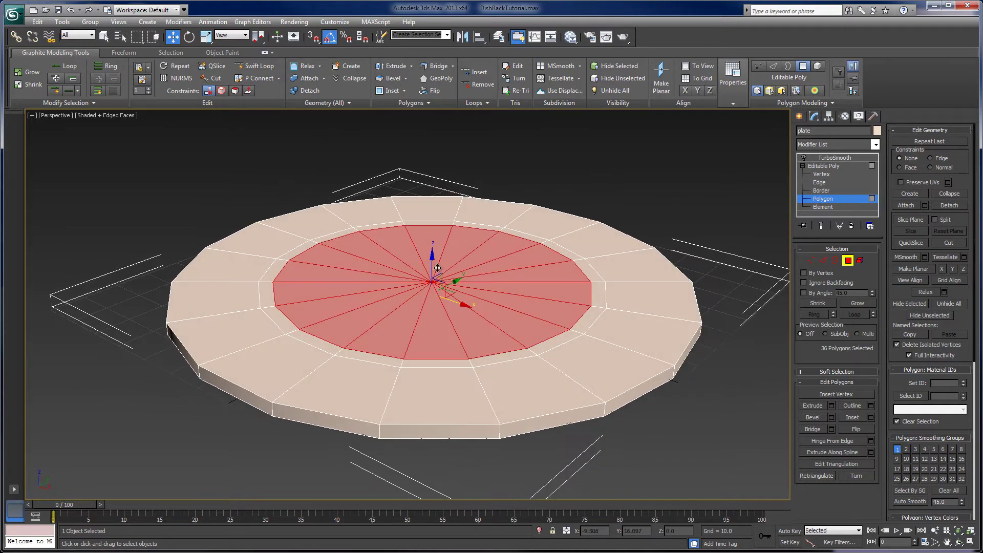
drag(431, 264, 434, 310)
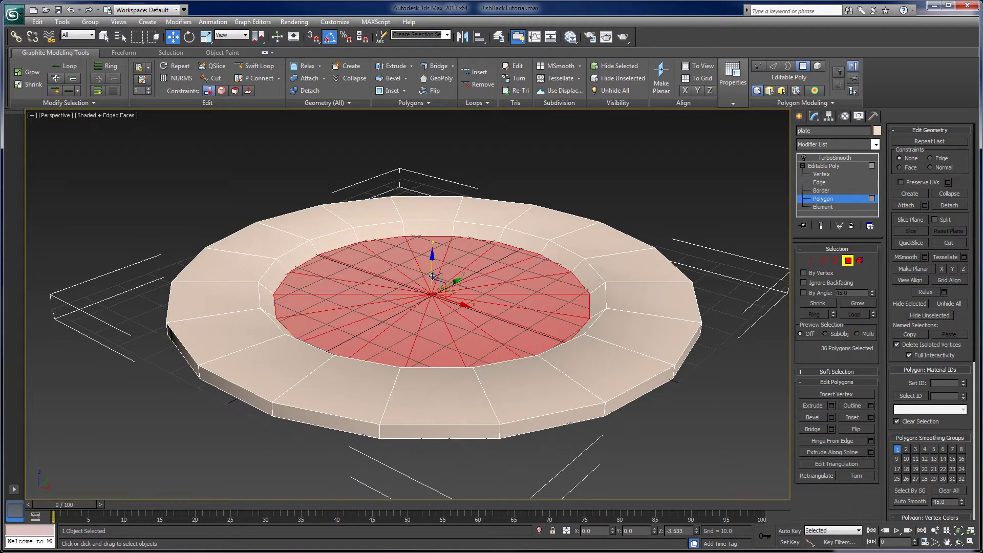
alt+middle_drag(434, 312, 385, 314)
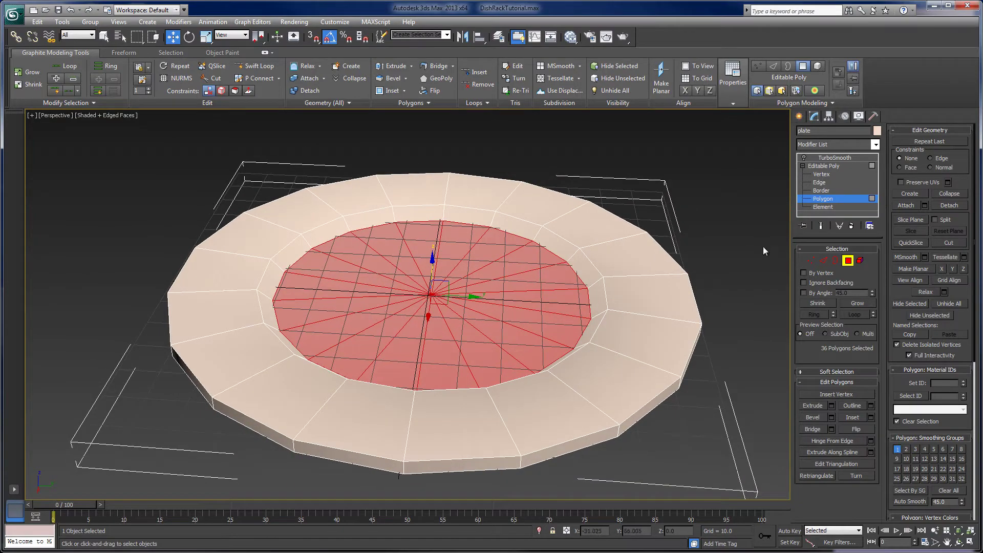
Enable the TurboSmooth modifier and inspect the smoothed plate's profile from the front and its recess in perspective.
click(804, 158)
click(824, 159)
alt+middle_drag(636, 275, 643, 238)
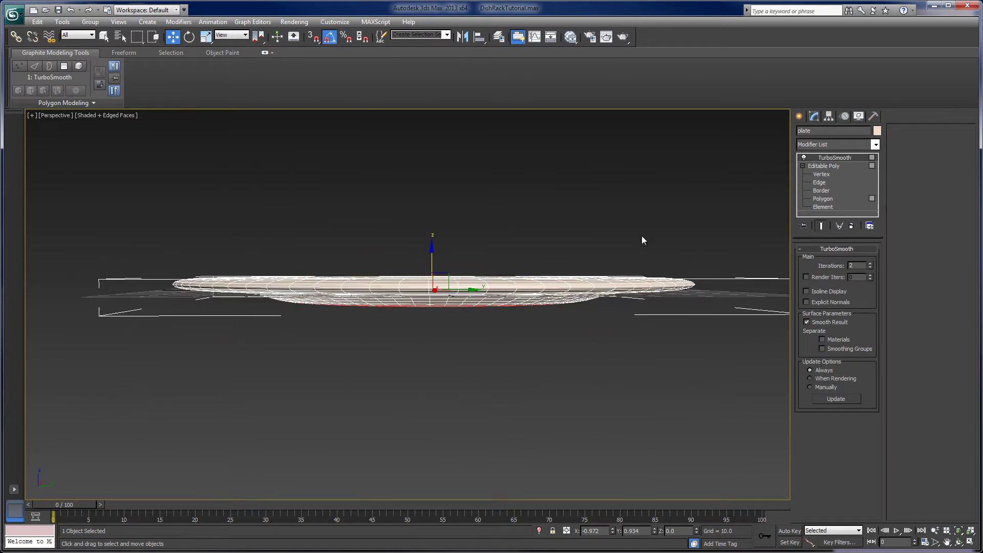
key(f)
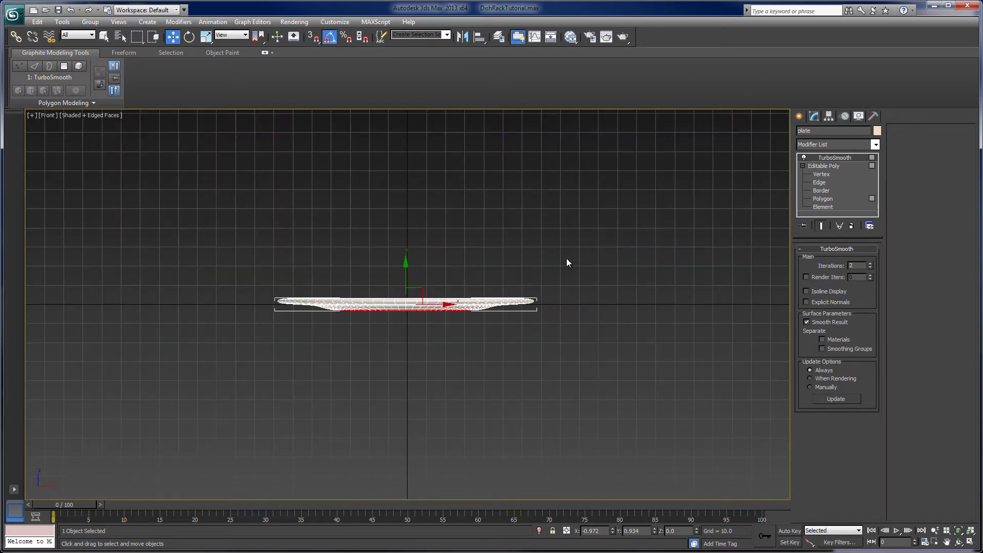
scroll(527, 309, up, 2)
scroll(529, 309, up, 1)
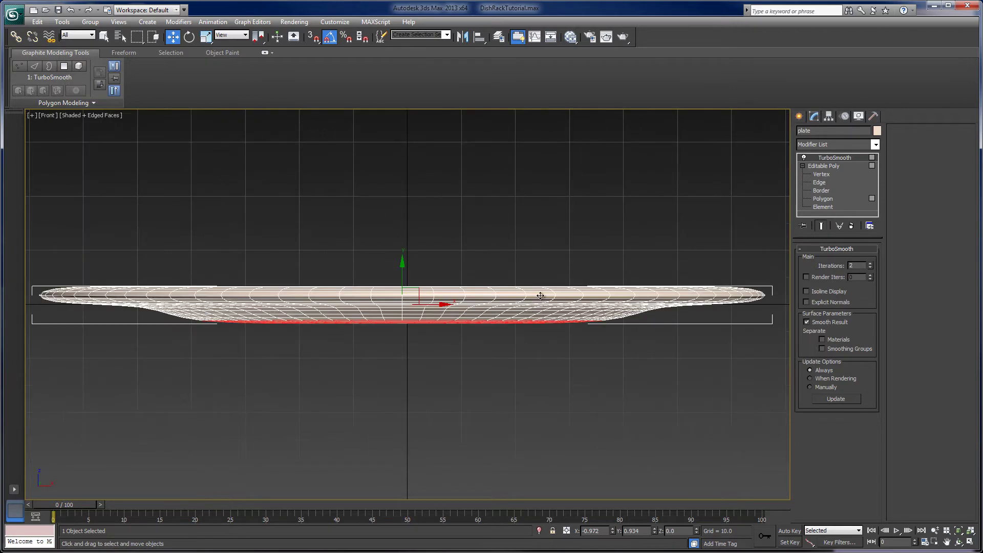
middle_drag(521, 302, 539, 303)
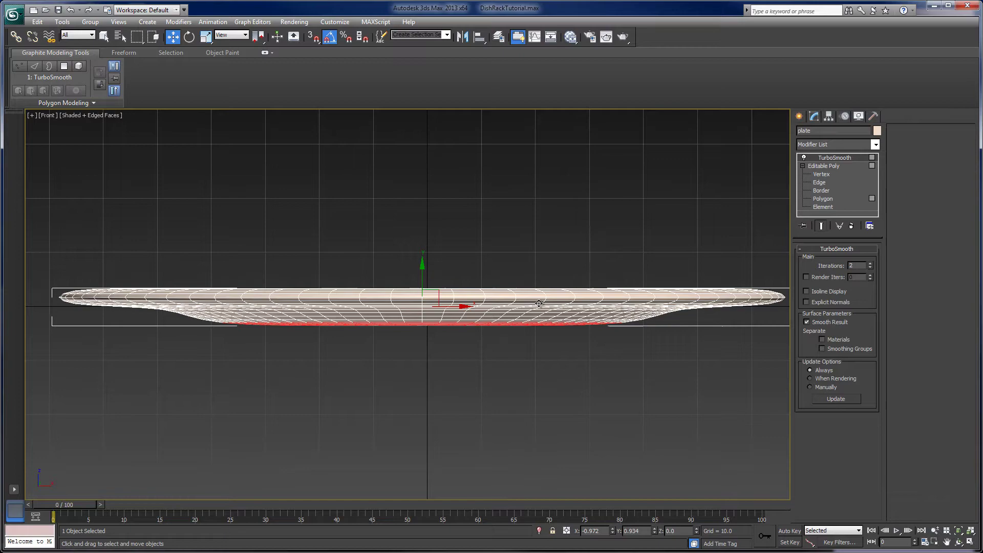
key(p)
alt+middle_drag(517, 288, 490, 314)
scroll(491, 313, up, 5)
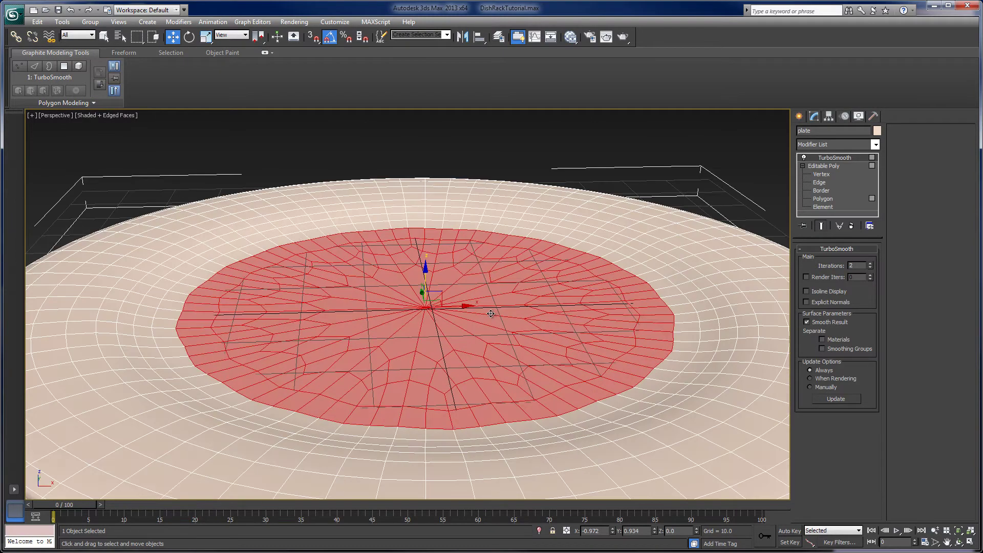
scroll(490, 313, down, 3)
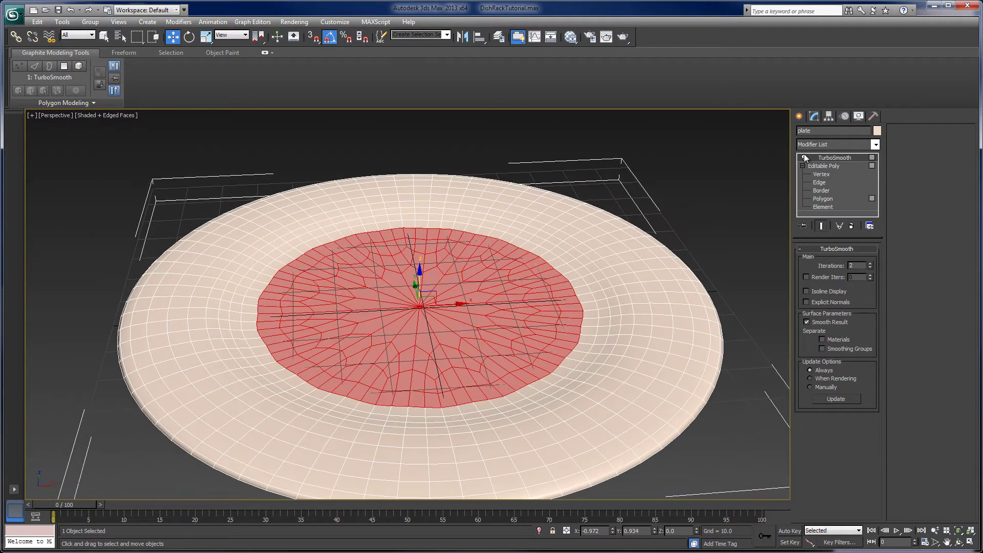
Compare the plate's low-poly cage with its smoothed form by toggling TurboSmooth, ending with the modifier off.
click(804, 157)
alt+middle_drag(648, 285, 614, 246)
click(719, 212)
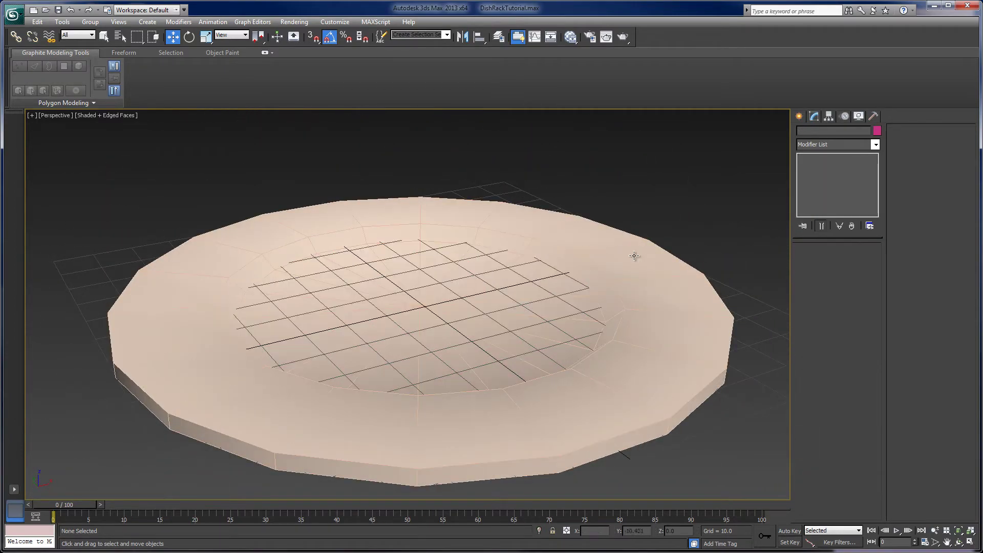
click(589, 254)
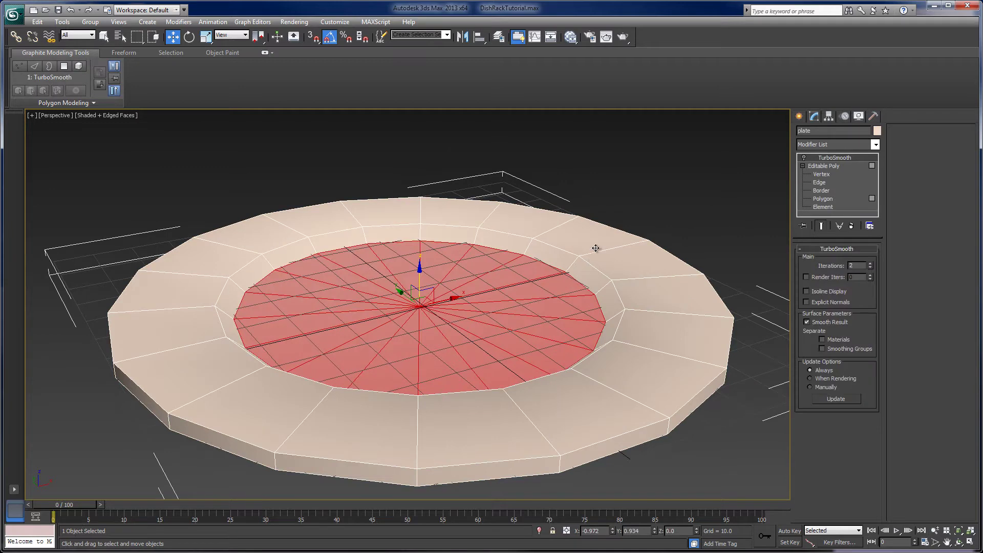
click(803, 158)
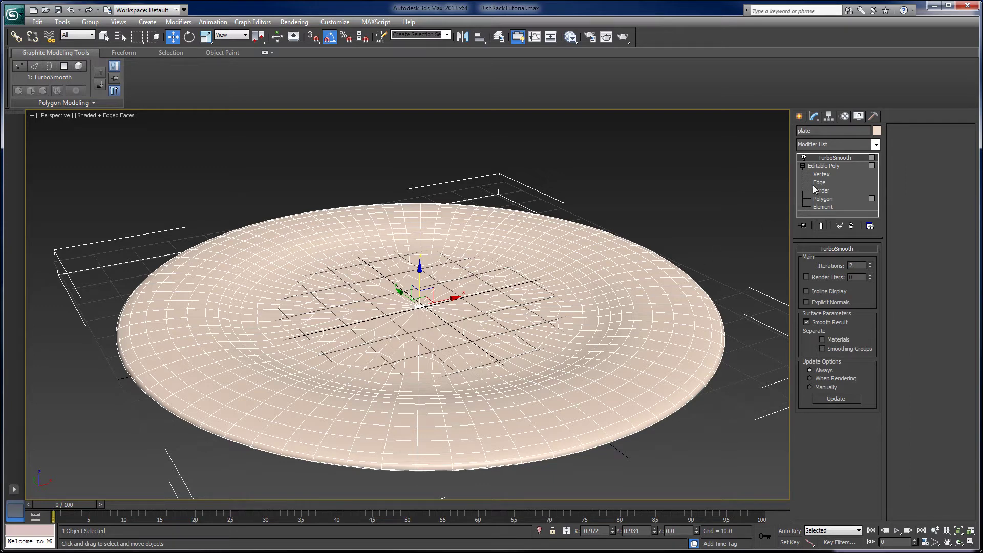
click(804, 157)
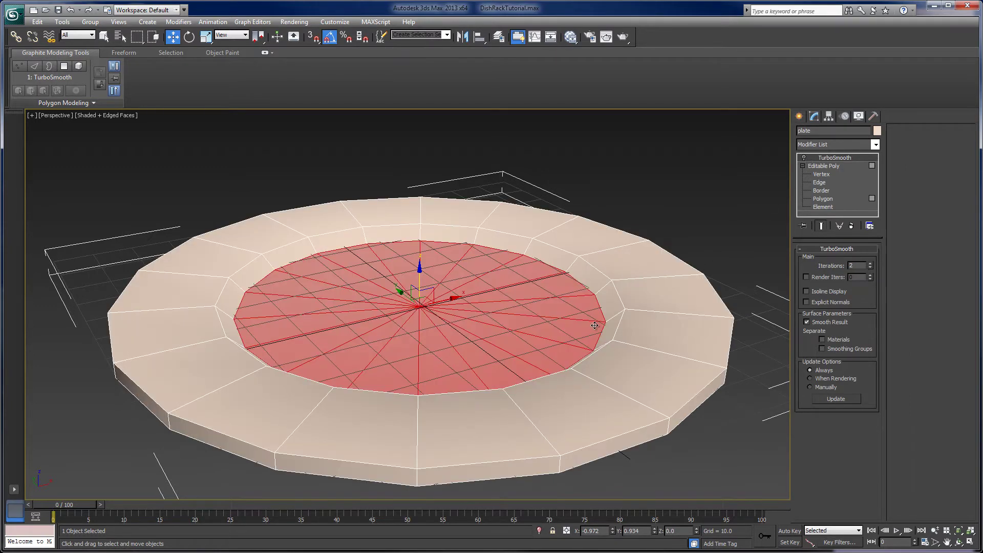
click(662, 192)
alt+middle_drag(549, 275, 572, 263)
click(600, 269)
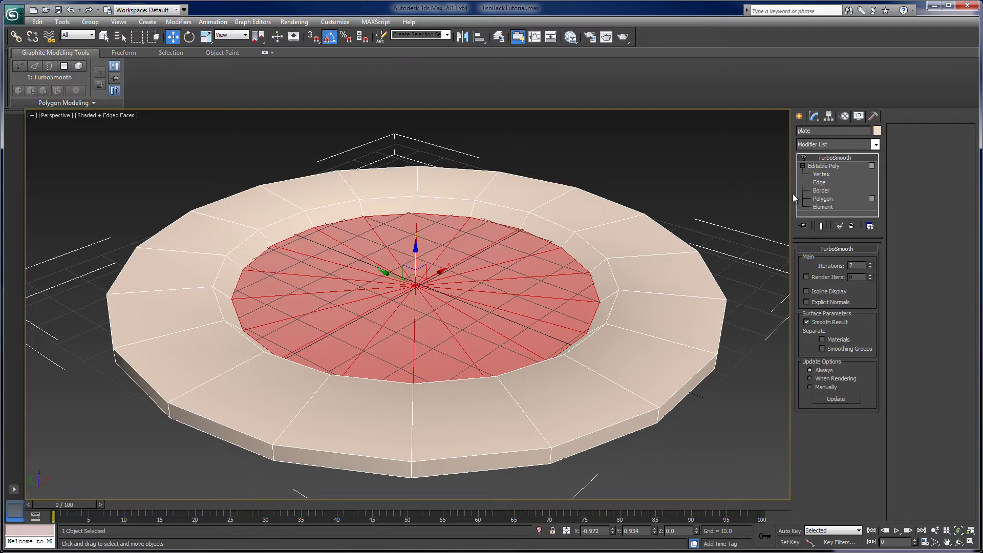
mouse_move(527, 231)
alt+middle_down()
mouse_move(514, 259)
mouse_move(492, 250)
mouse_move(527, 235)
alt+middle_up()
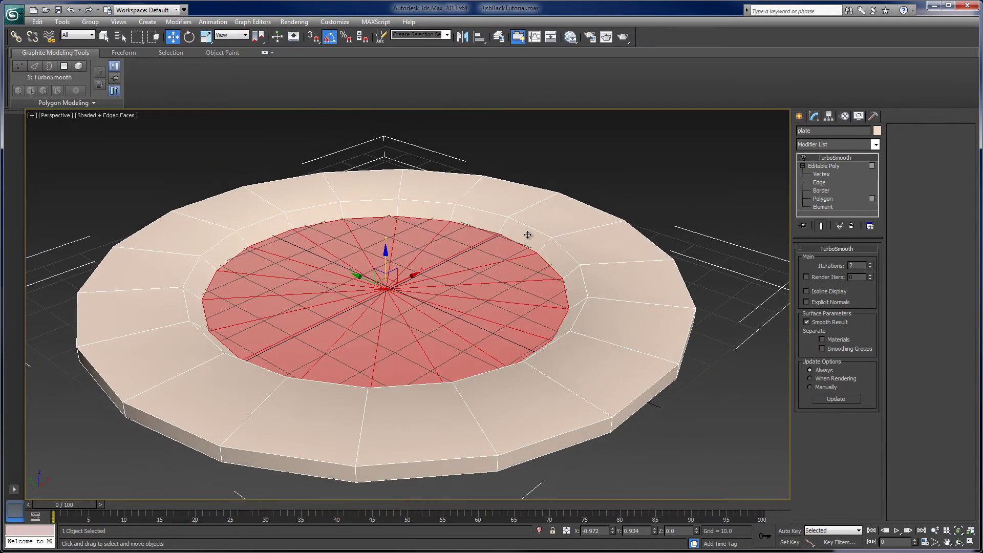
Select the complete edge loop around the upper rim of the plate's centre recess.
click(826, 181)
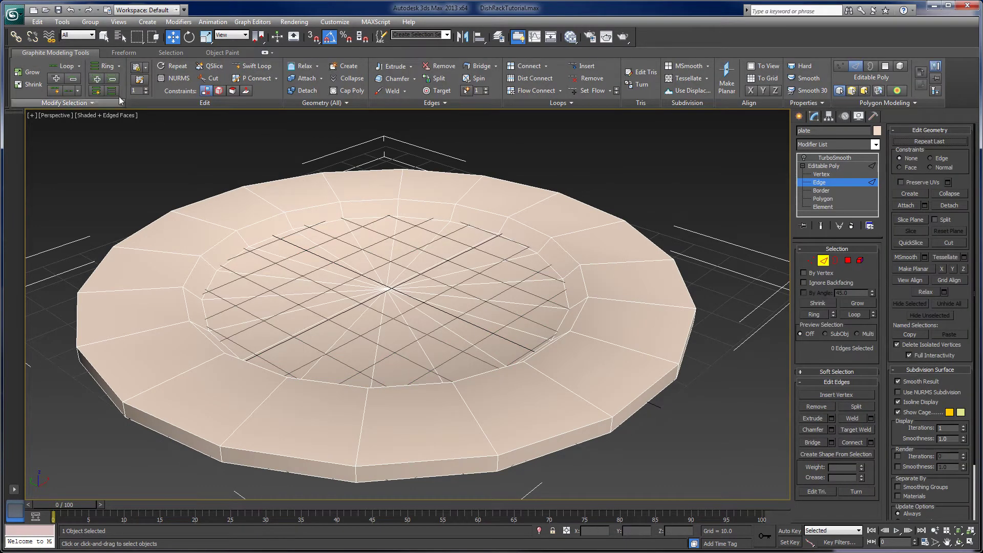
click(531, 226)
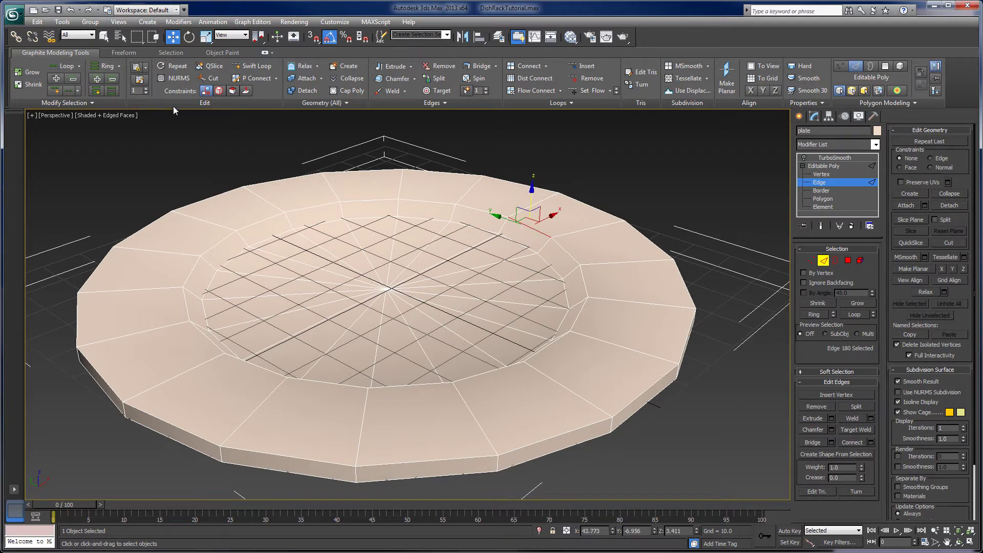
click(61, 67)
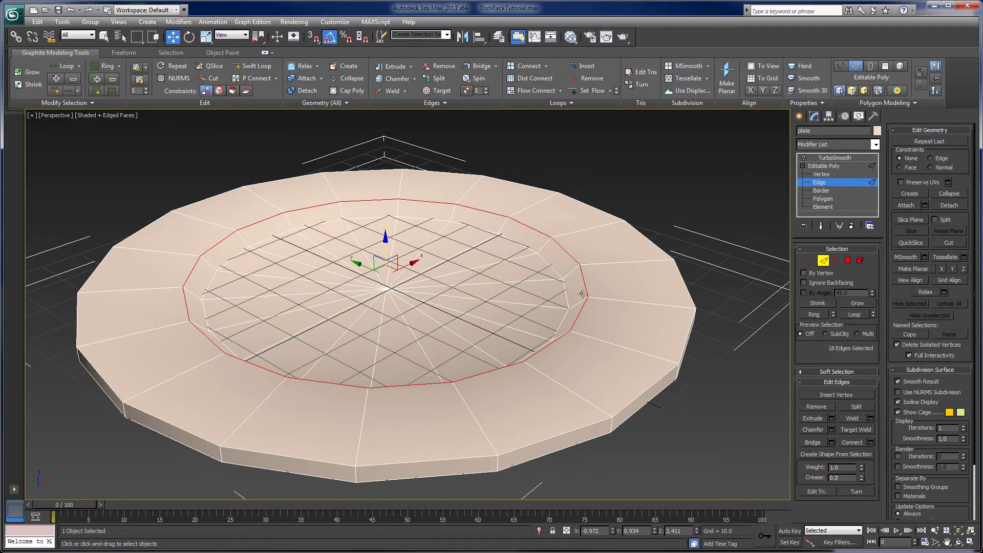
alt+middle_drag(648, 301, 561, 312)
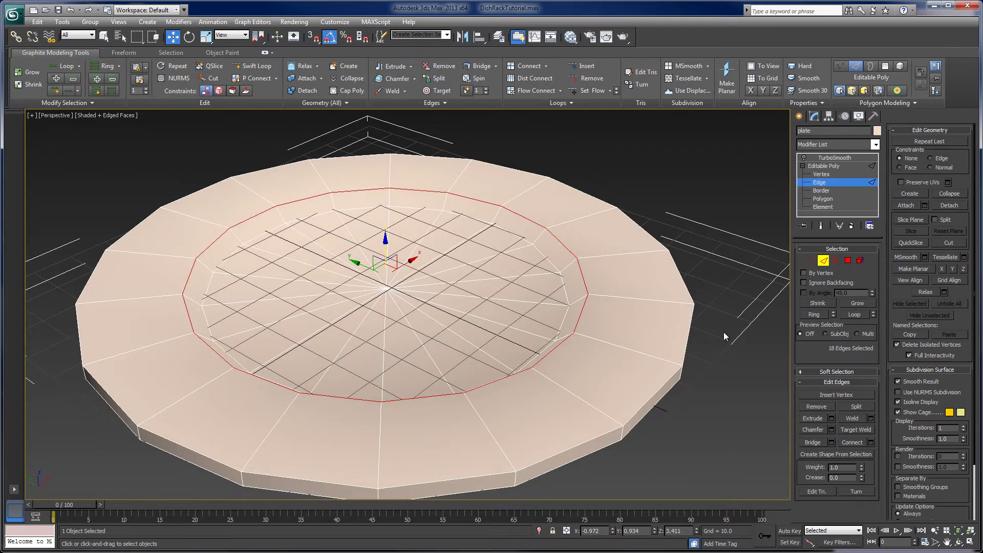
click(414, 78)
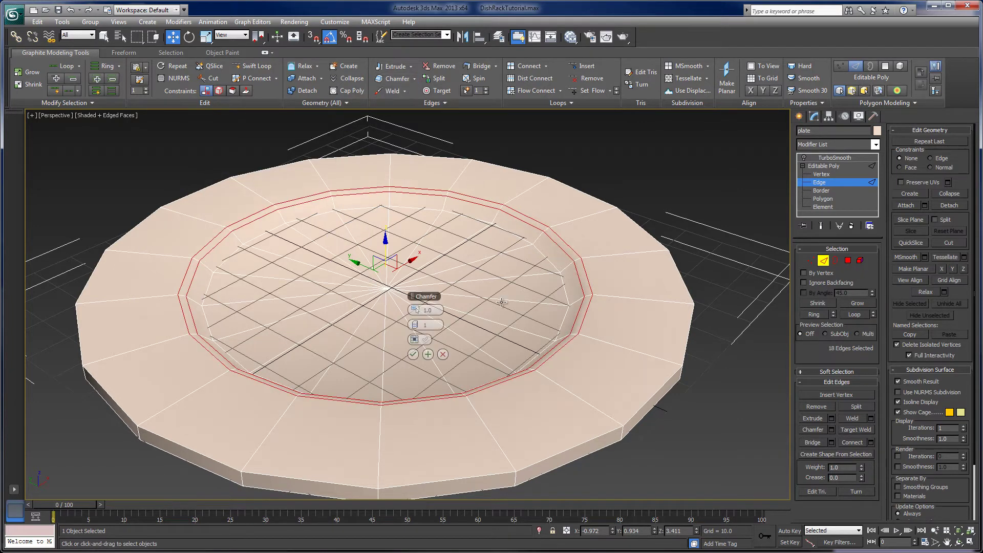
alt+middle_drag(483, 340, 497, 346)
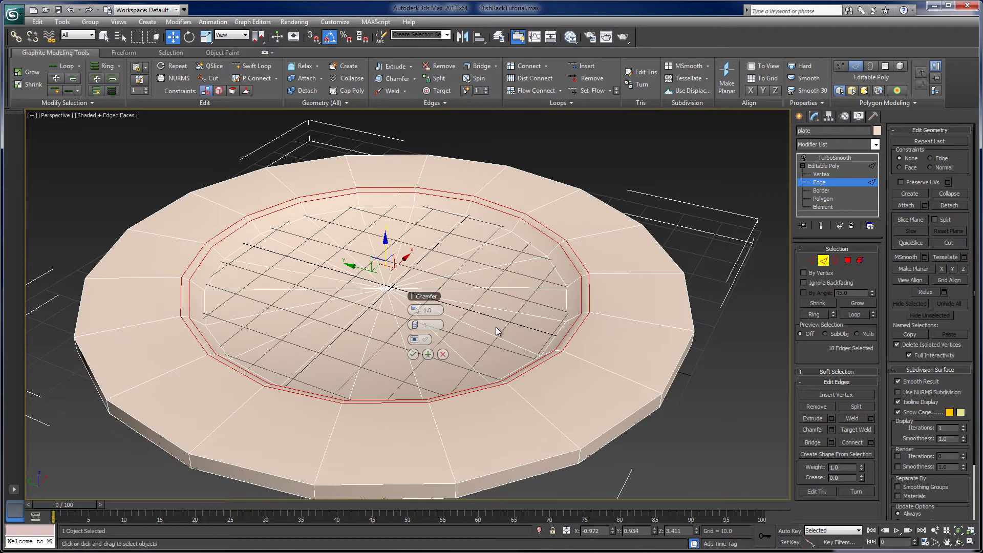
scroll(496, 343, up, 5)
scroll(501, 342, up, 2)
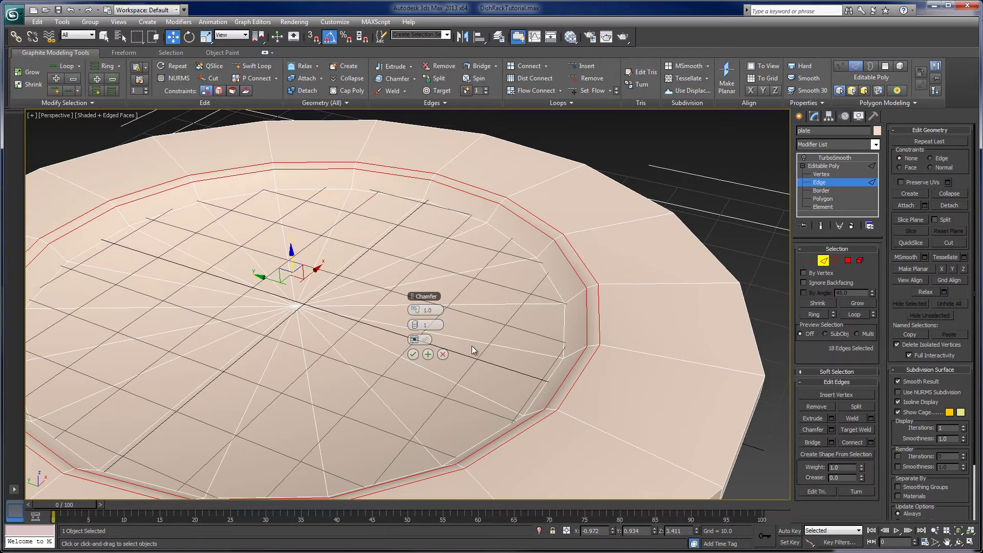
click(443, 354)
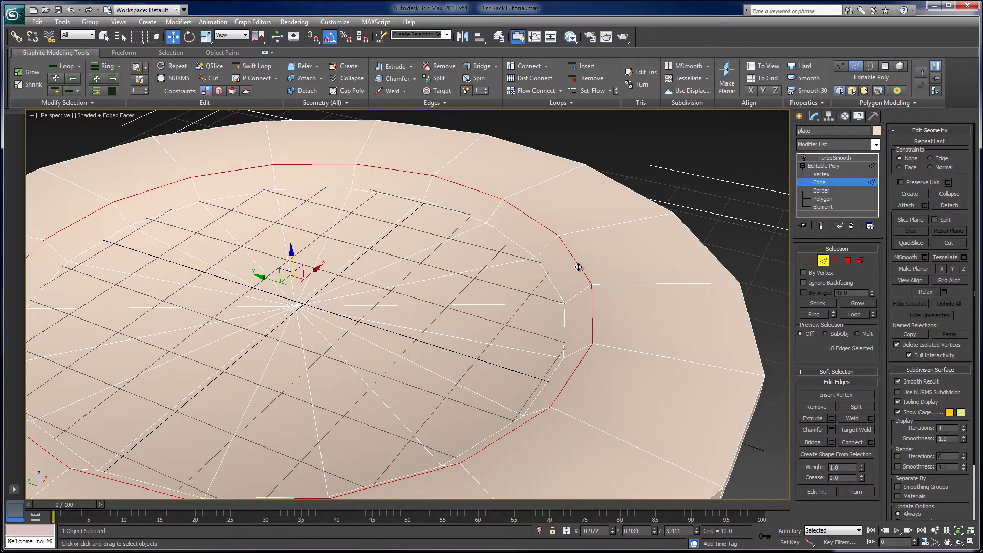
Chamfer the recess's upper rim loop with an amount of 1.0 and 2 segments.
click(399, 78)
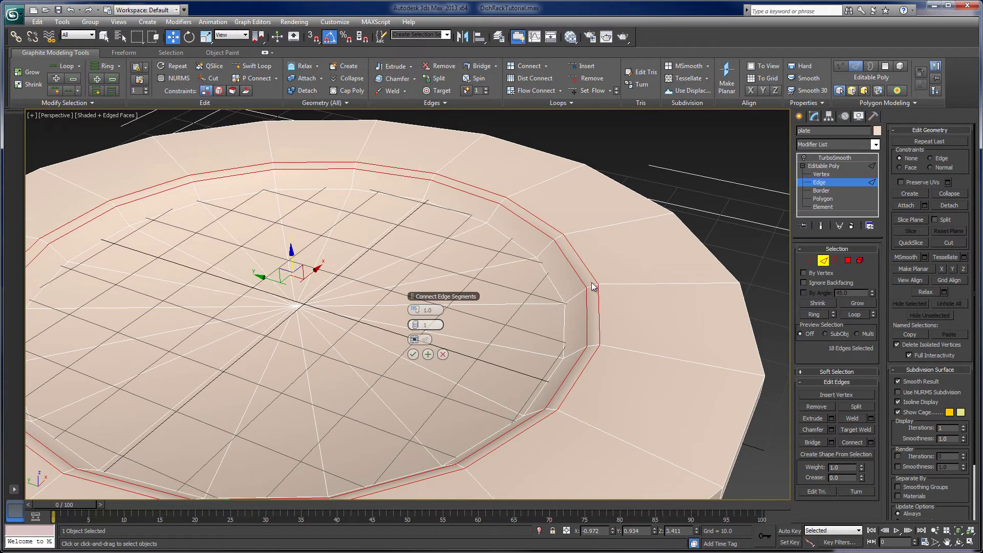
click(418, 327)
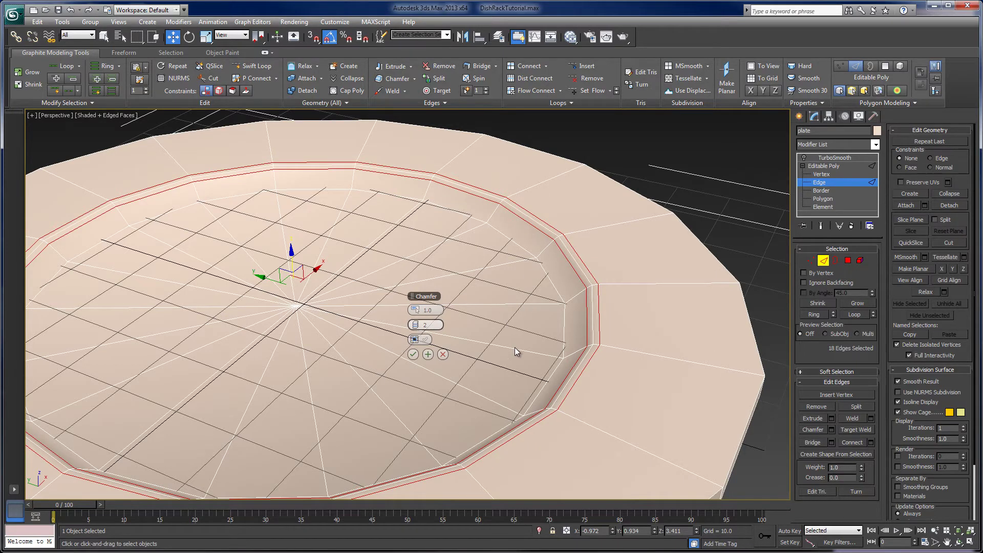
mouse_move(505, 366)
alt+middle_down()
mouse_move(523, 333)
mouse_move(529, 357)
mouse_move(500, 369)
mouse_move(518, 353)
alt+middle_up()
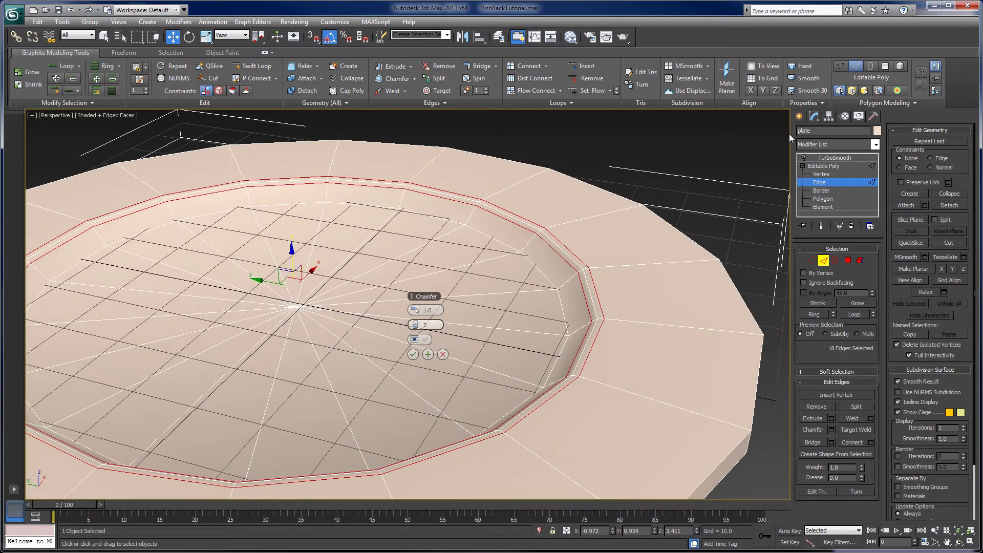
click(845, 183)
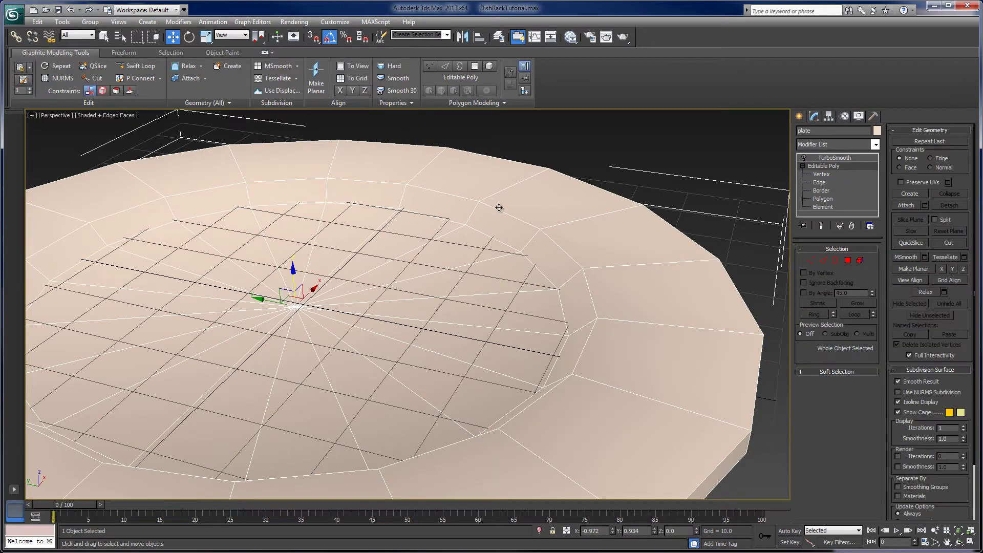
click(831, 182)
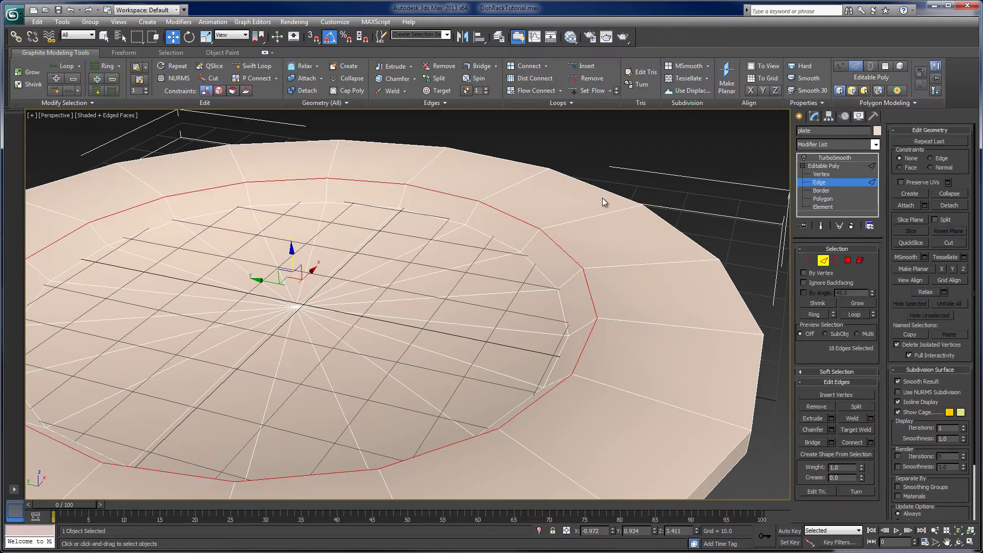
click(404, 81)
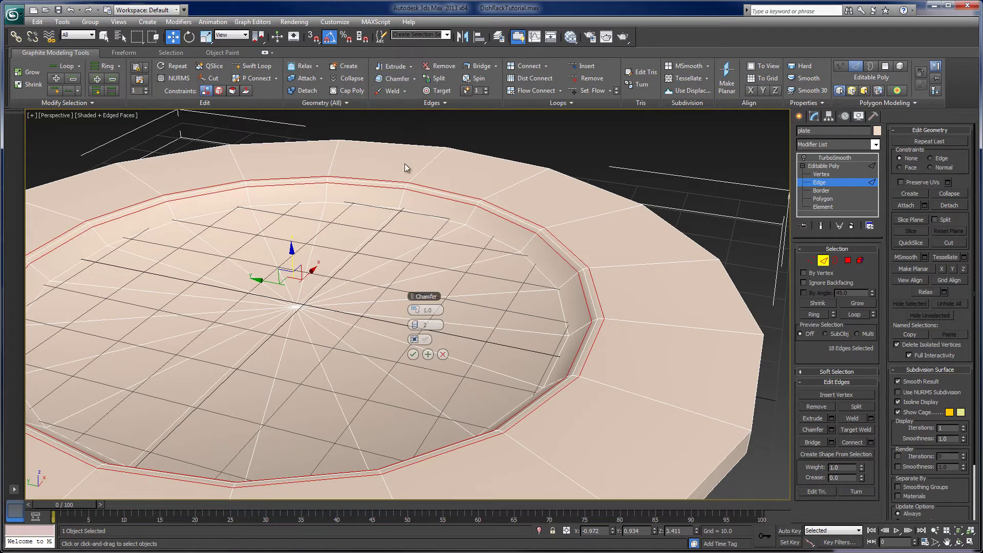
click(413, 354)
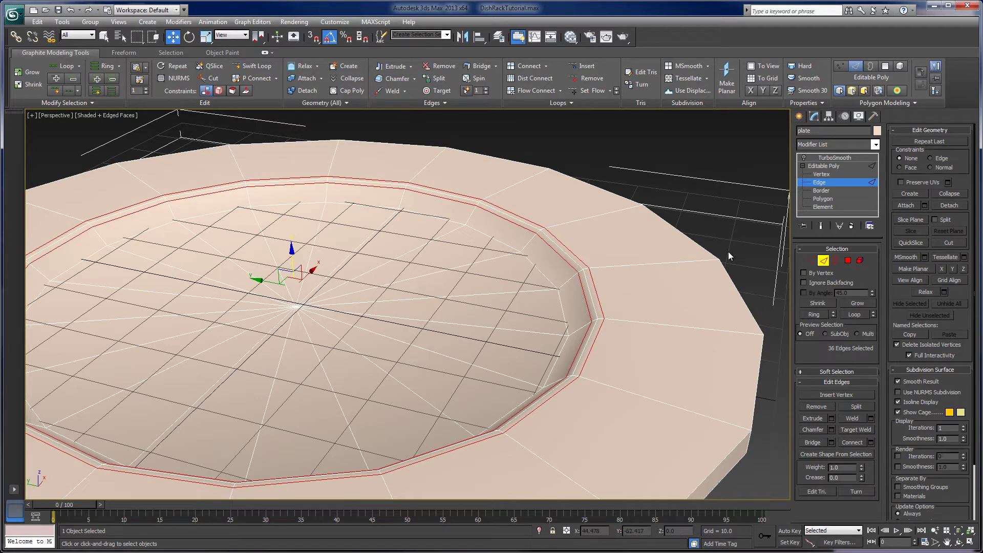
Leave edge editing and turn TurboSmooth back on for the chamfered plate.
click(841, 182)
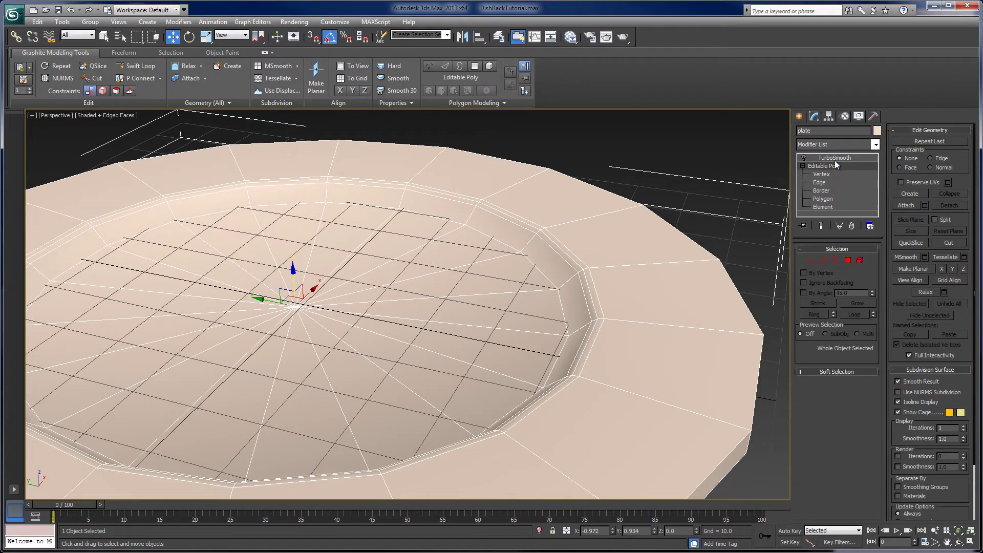
click(832, 159)
click(804, 157)
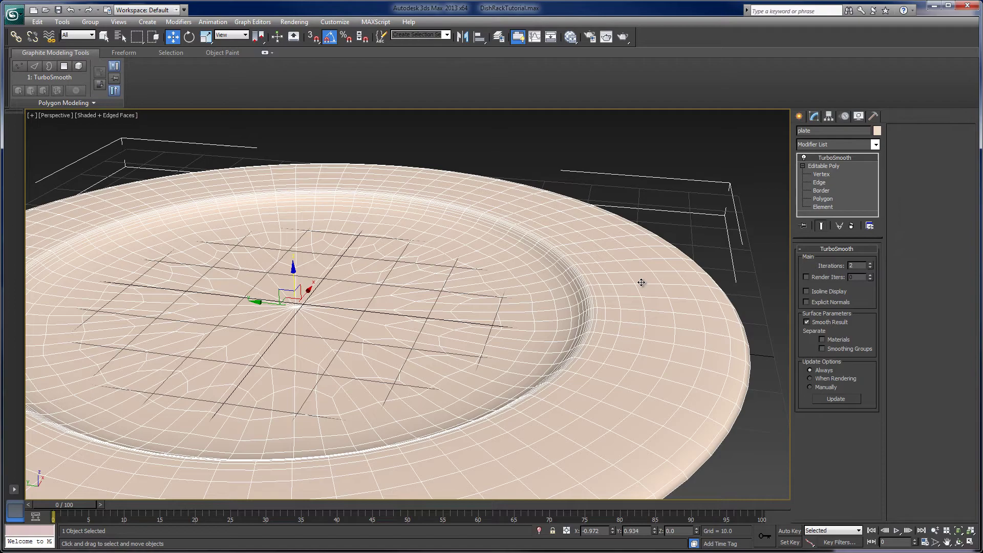
Hide the edged faces and examine the plate's cross-section profile near the rim in the Front view as wireframe.
mouse_move(624, 272)
alt+middle_down()
mouse_move(567, 313)
mouse_move(568, 325)
mouse_move(562, 318)
mouse_move(644, 275)
mouse_move(549, 282)
alt+middle_up()
key(F4)
key(f)
key(F3)
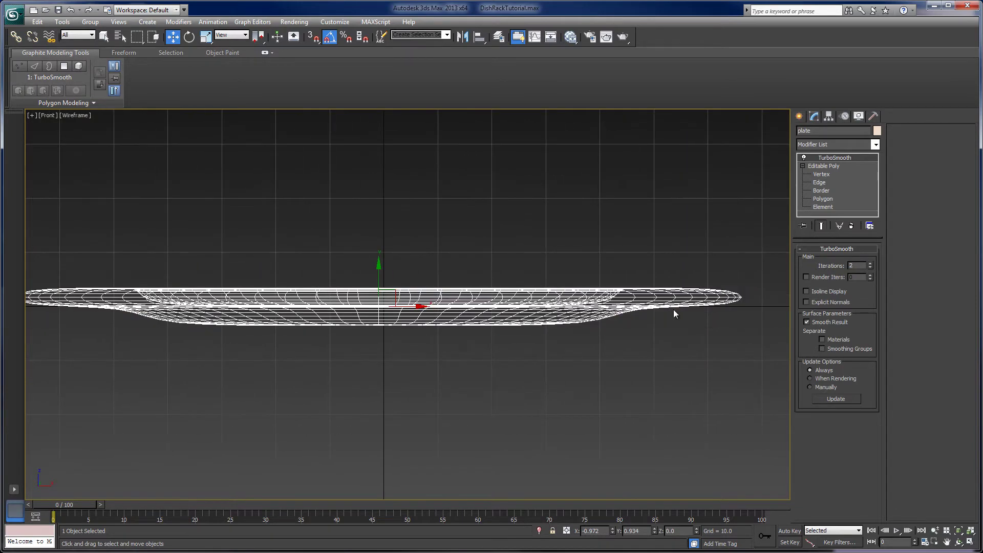
middle_drag(674, 312, 573, 306)
scroll(573, 306, up, 3)
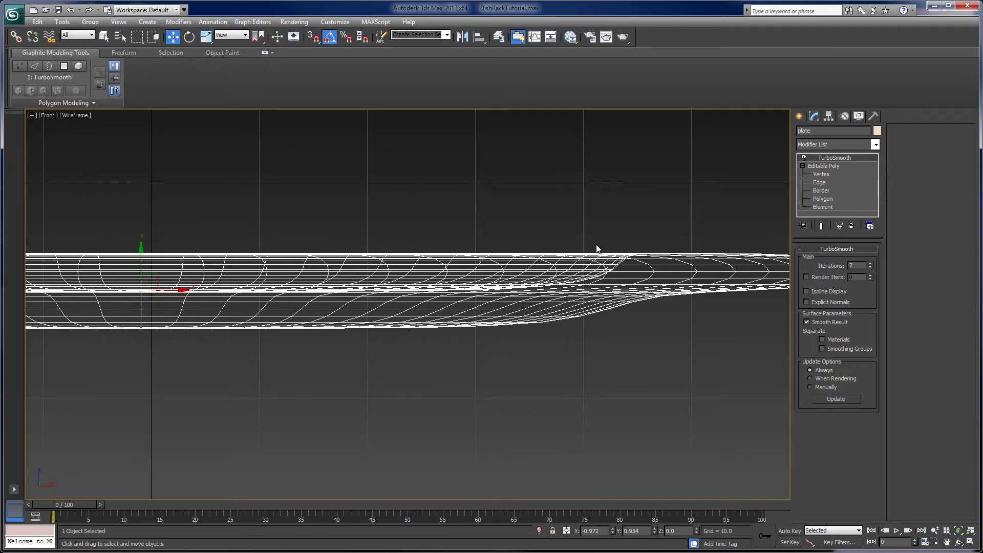
Examine the smoothed plate in shaded Perspective view around its rim and centre recess.
key(p)
alt+middle_drag(548, 248, 544, 263)
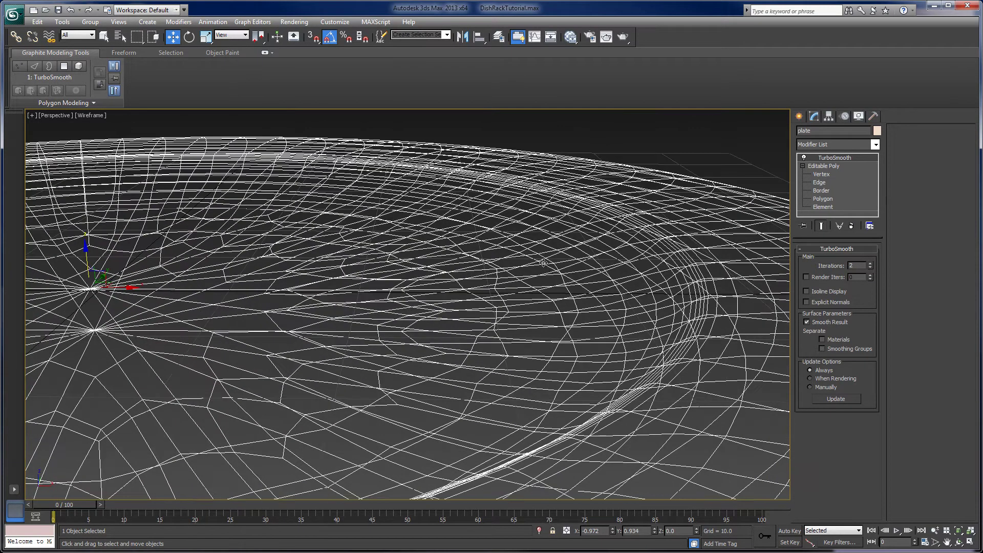
key(F3)
scroll(555, 252, down, 6)
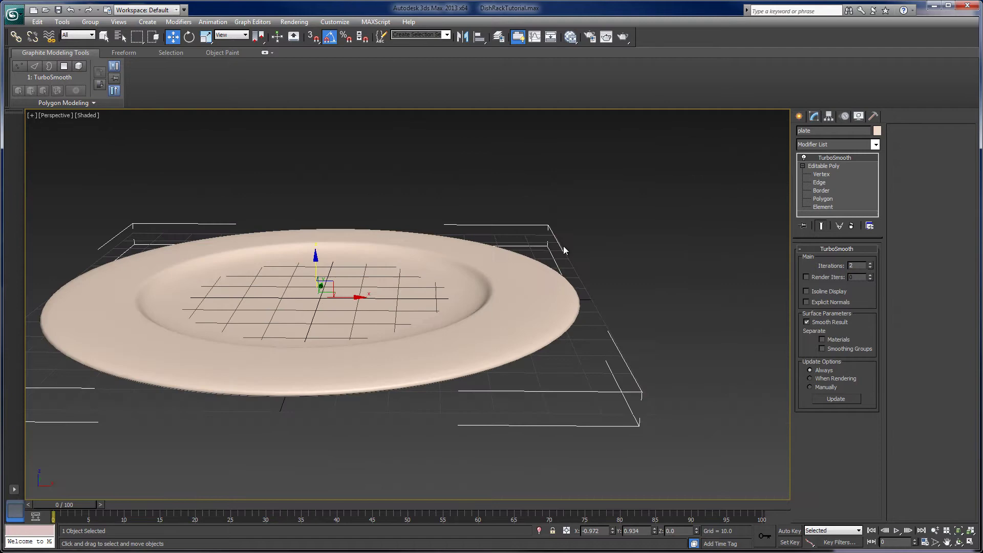
alt+middle_drag(576, 251, 633, 284)
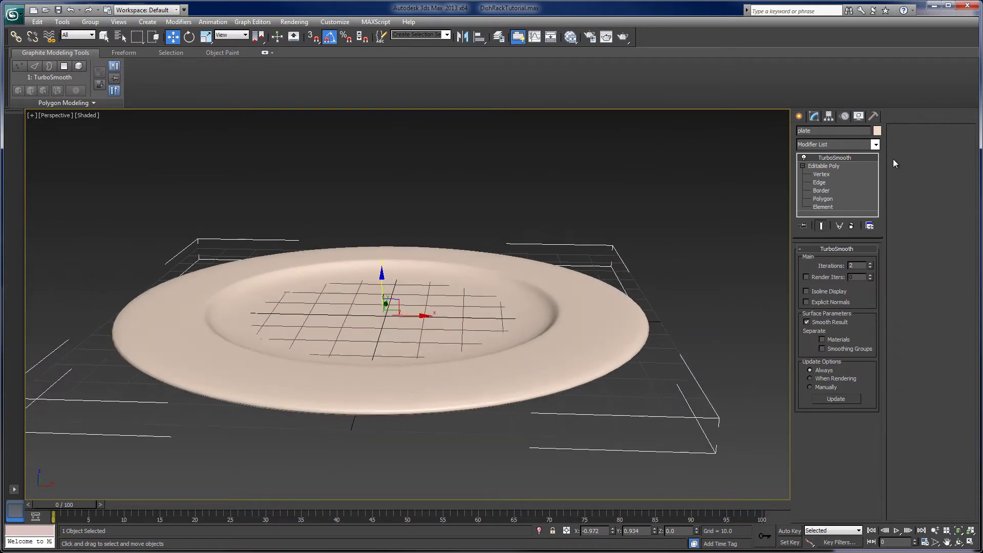
In edge editing, select the recess floor's edge loop and the two matching loops on the plate's underside.
click(816, 175)
click(820, 182)
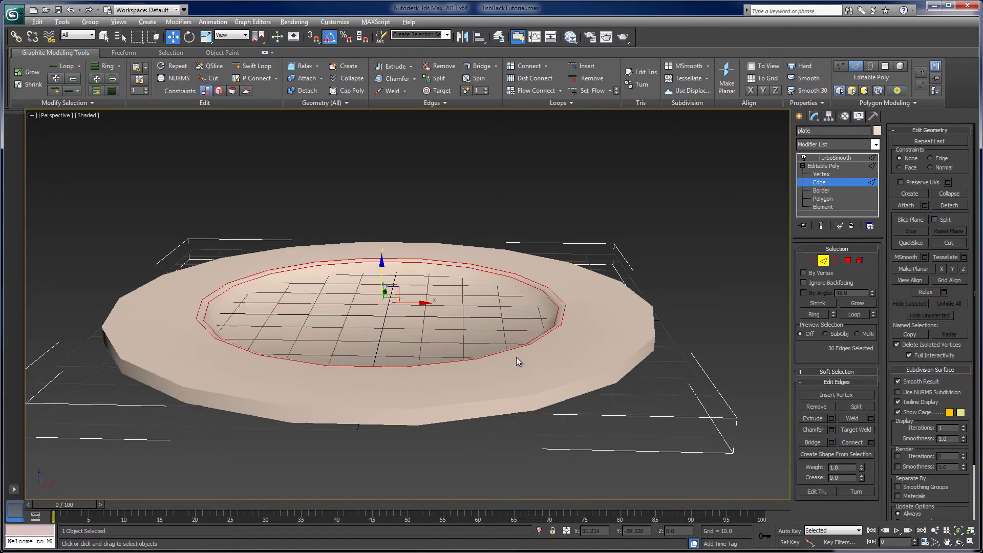
alt+middle_drag(516, 358, 519, 278)
key(F4)
click(466, 225)
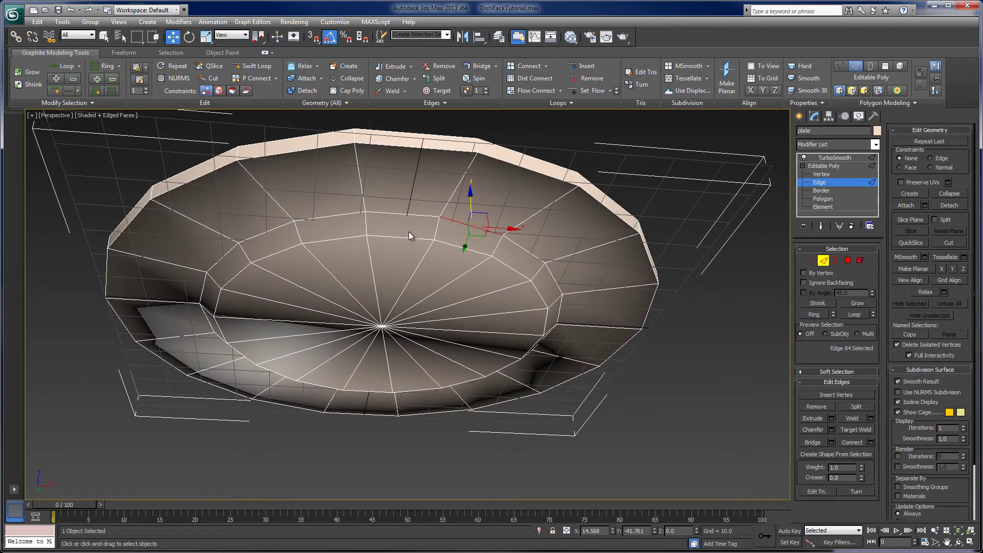
ctrl+click(447, 243)
alt+middle_drag(448, 243, 586, 308)
scroll(512, 315, up, 3)
scroll(527, 321, down, 3)
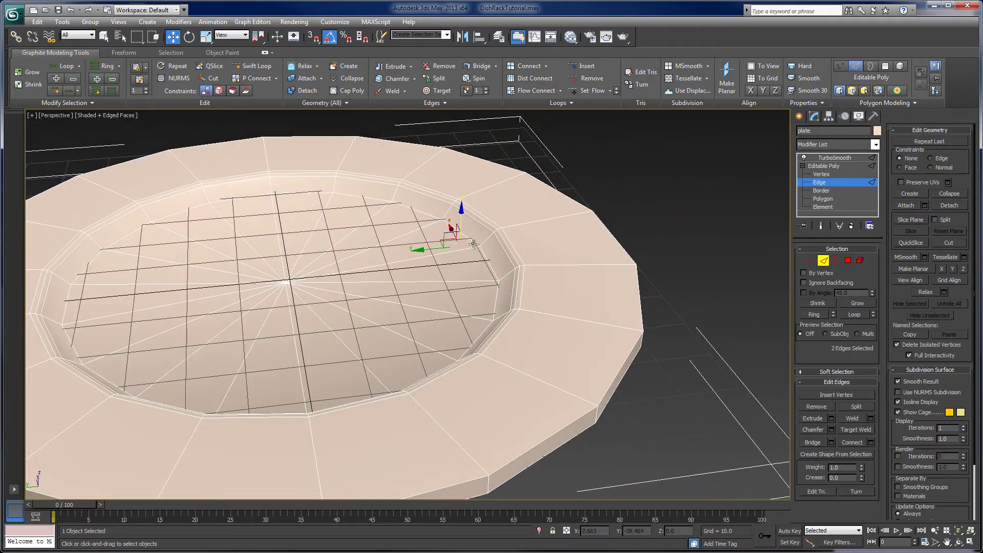
ctrl+click(474, 244)
click(63, 66)
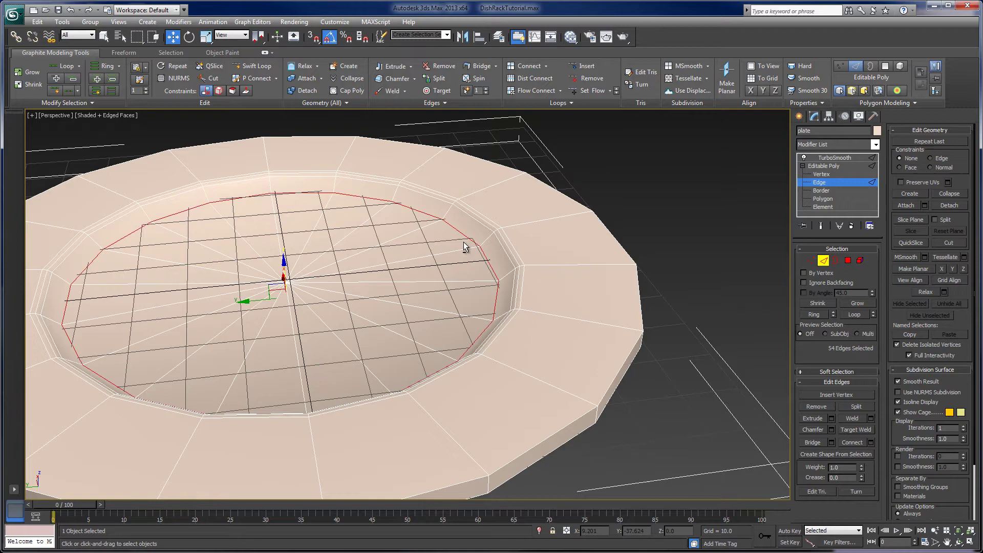
Chamfer the three selected recess loops with an amount of 1.0 and 2 segments.
alt+middle_drag(389, 266, 421, 169)
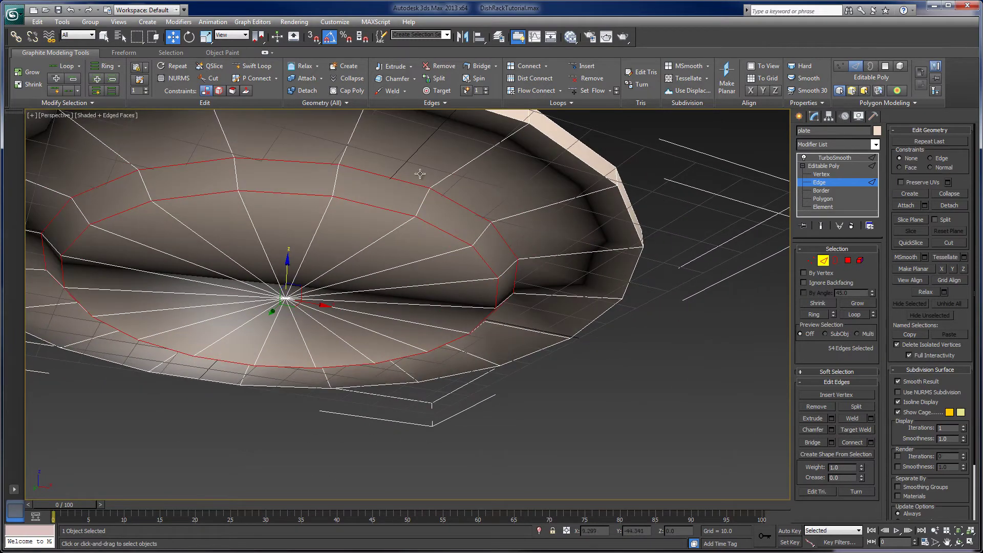
shift+click(396, 78)
alt+middle_drag(437, 266, 435, 302)
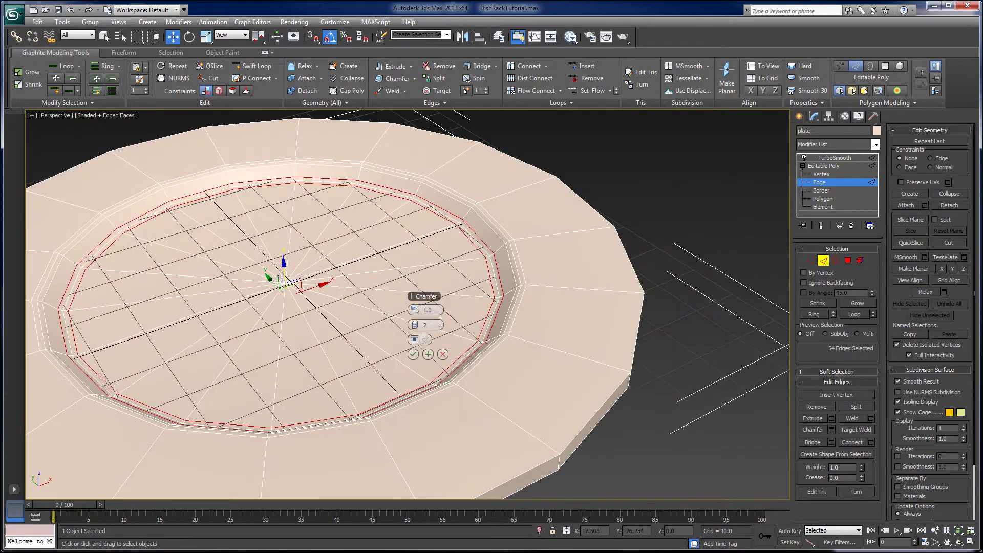
click(413, 355)
Leave edge editing, return to the TurboSmooth level and check the smoothed plate without edged faces.
alt+middle_drag(336, 314, 416, 308)
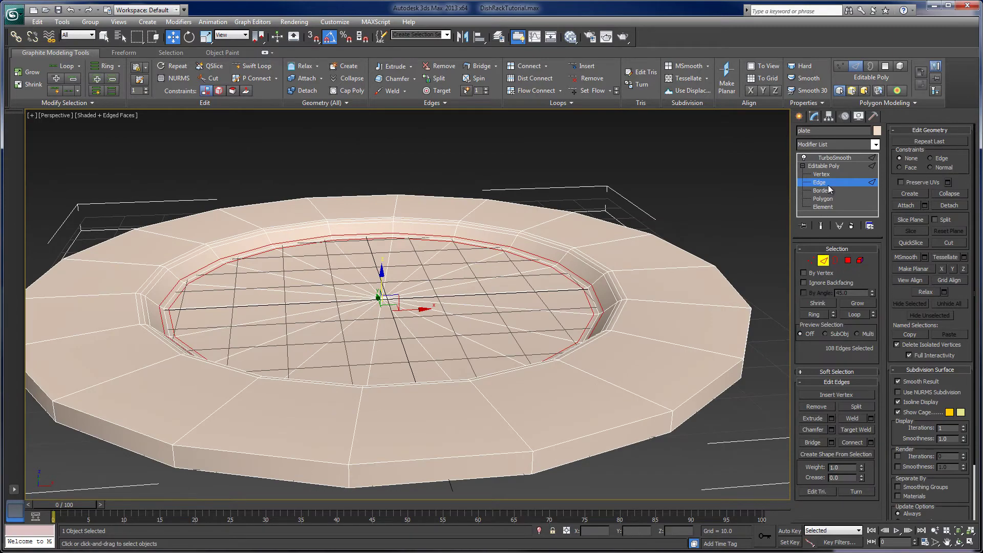
click(824, 166)
click(835, 157)
key(F4)
scroll(639, 314, up, 3)
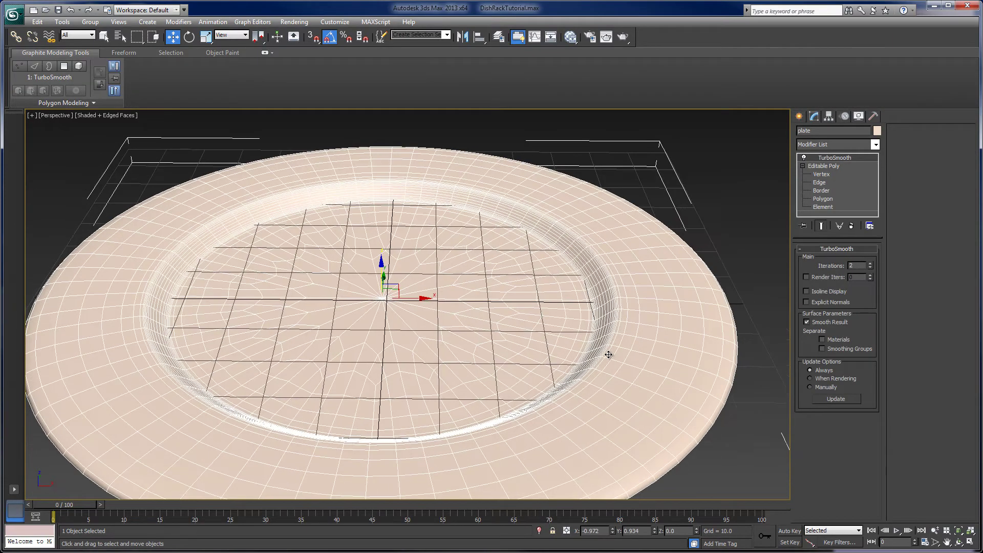
mouse_move(507, 327)
alt+middle_down()
mouse_move(450, 316)
mouse_move(463, 266)
mouse_move(463, 287)
mouse_move(490, 324)
alt+middle_up()
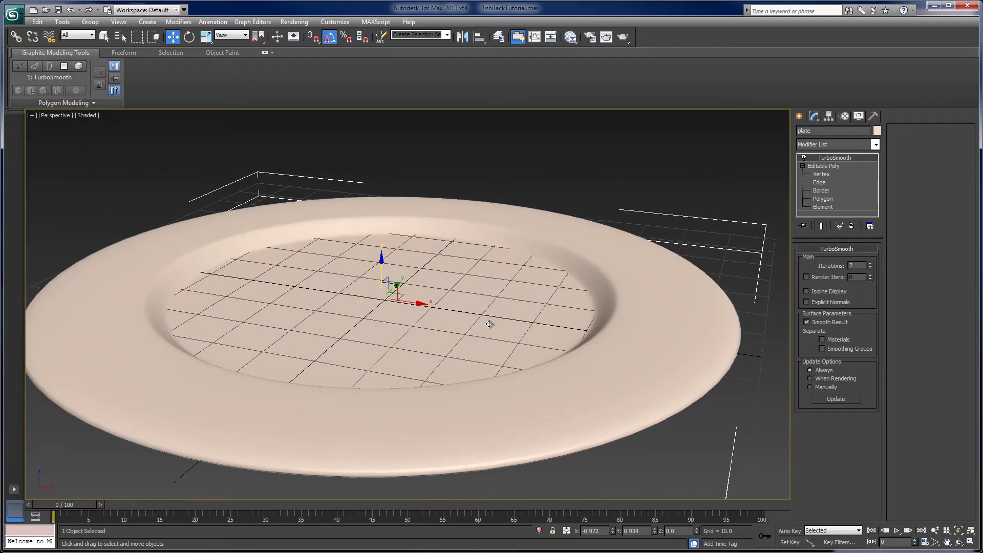
Show edged faces in edge editing and select the full ring of vertical edges around the plate's outer side.
click(825, 182)
mouse_move(634, 318)
alt+middle_down()
mouse_move(638, 307)
mouse_move(678, 382)
mouse_move(629, 343)
mouse_move(588, 406)
mouse_move(515, 333)
alt+middle_up()
key(F4)
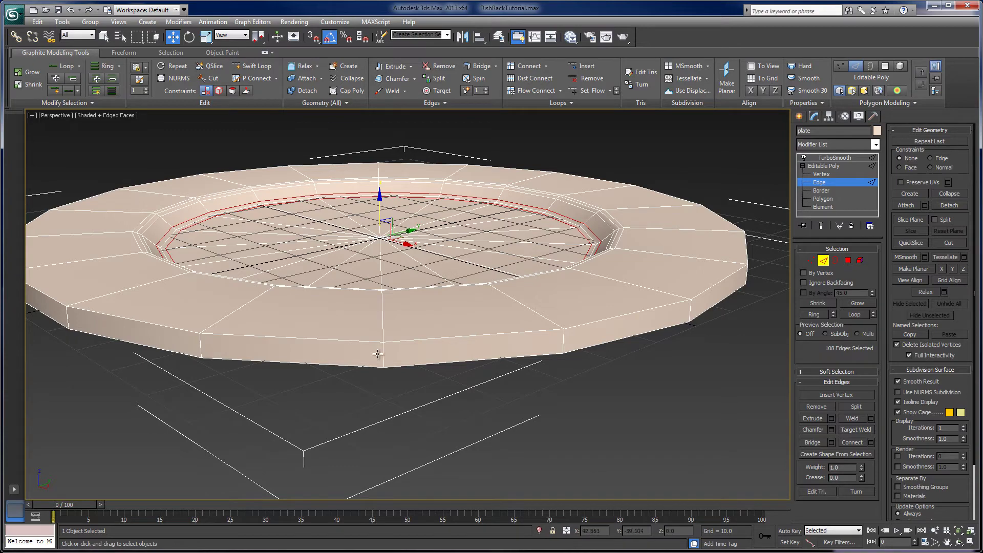
alt+middle_drag(383, 357, 449, 334)
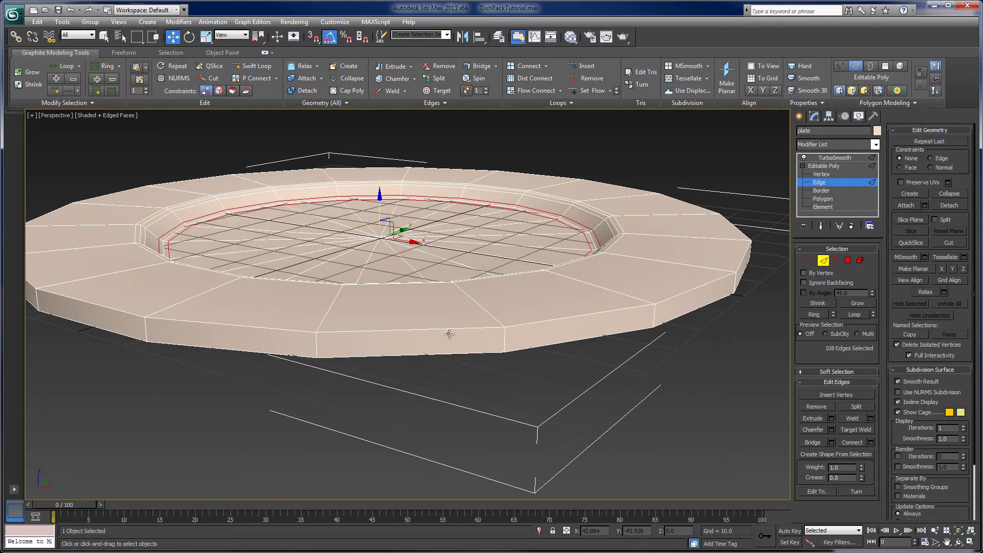
click(506, 350)
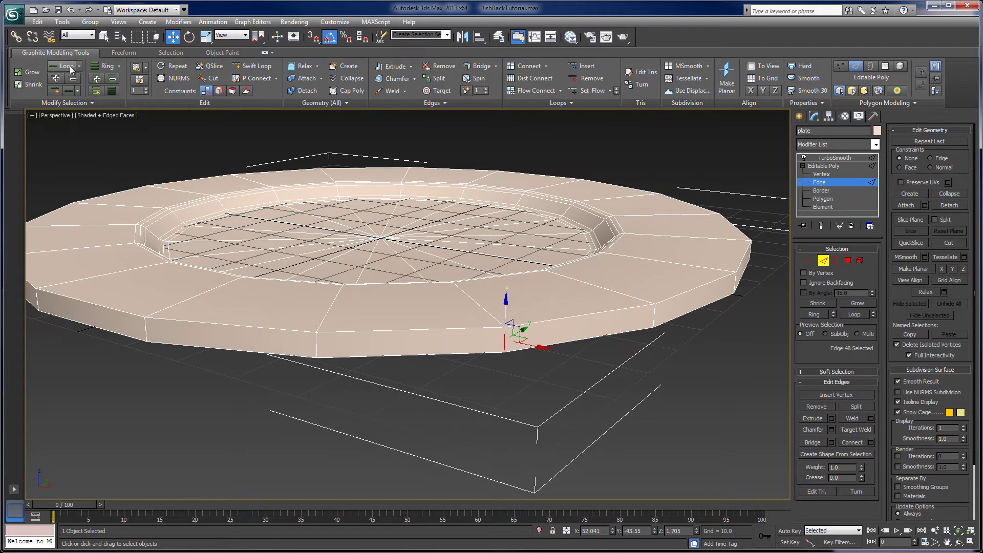
click(104, 69)
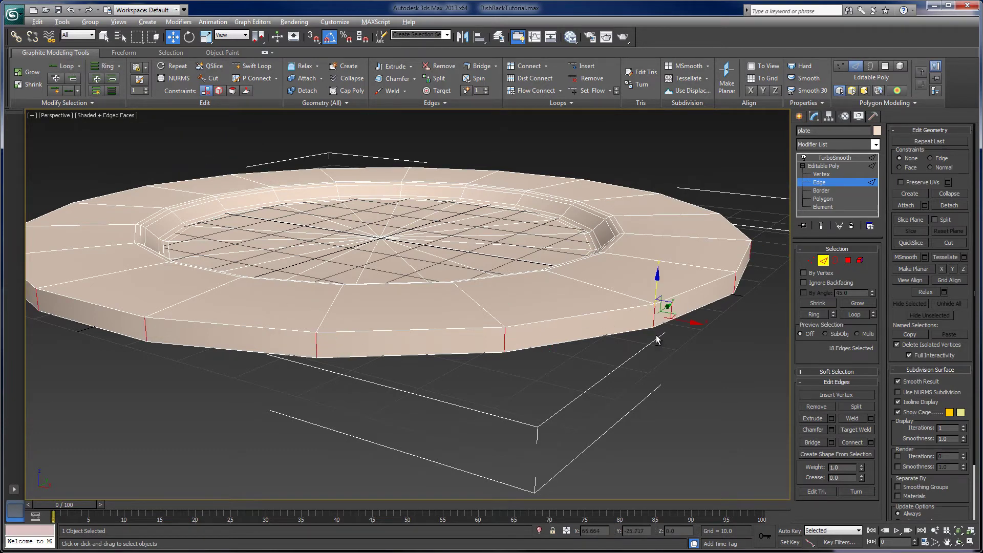
alt+middle_drag(657, 339, 628, 339)
click(620, 335)
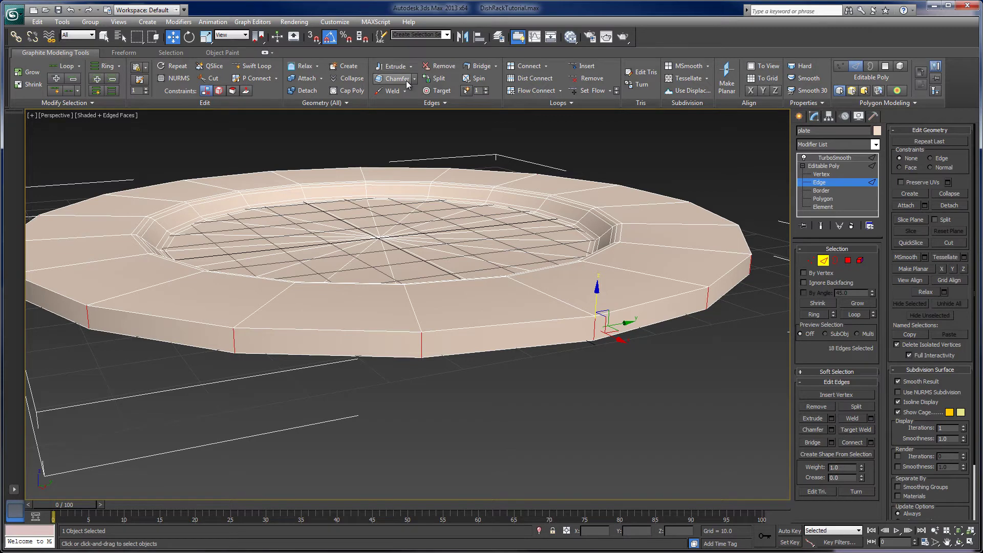
Connect the outer side's vertical edges with 1 segment, adding a single loop around the middle of the rim.
shift+click(531, 67)
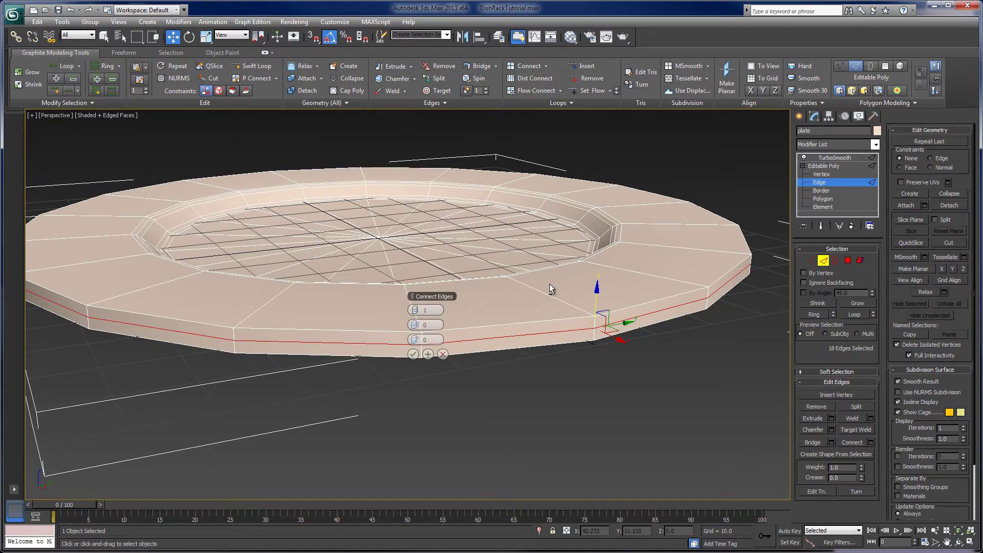
alt+middle_drag(549, 284, 621, 305)
scroll(609, 316, up, 5)
scroll(610, 315, down, 3)
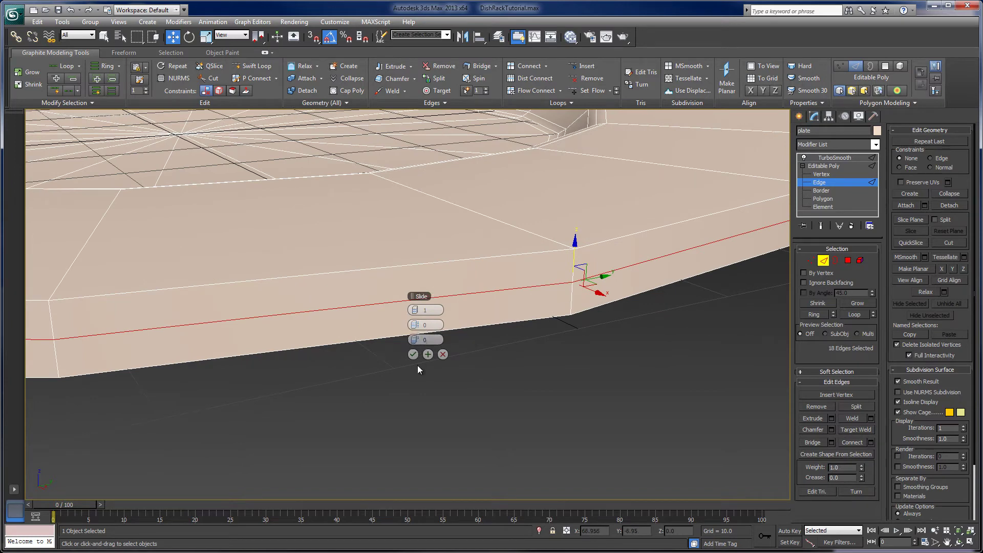
click(417, 310)
click(418, 310)
click(413, 310)
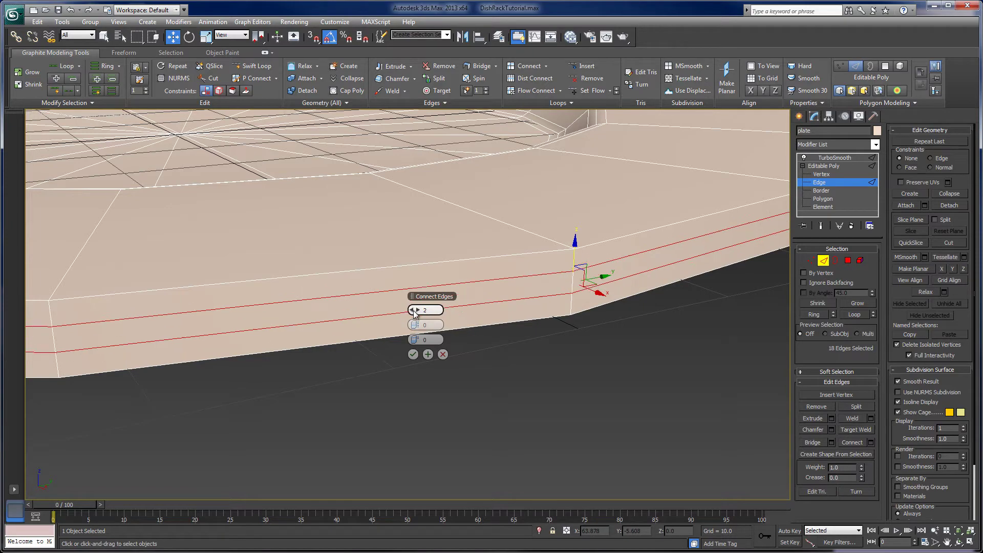
click(413, 310)
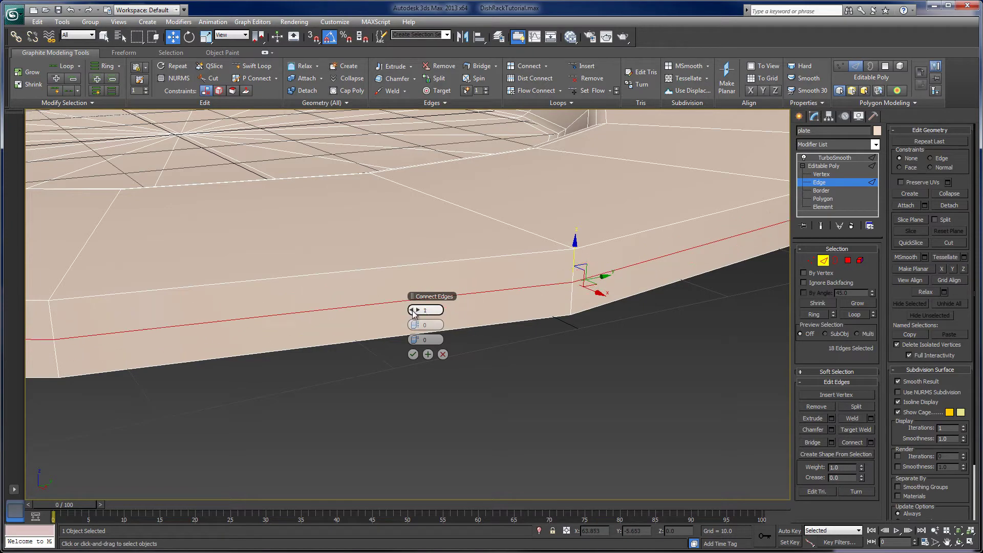
click(414, 355)
Scale the new middle loop of the outer rim slightly outward.
scroll(514, 290, down, 6)
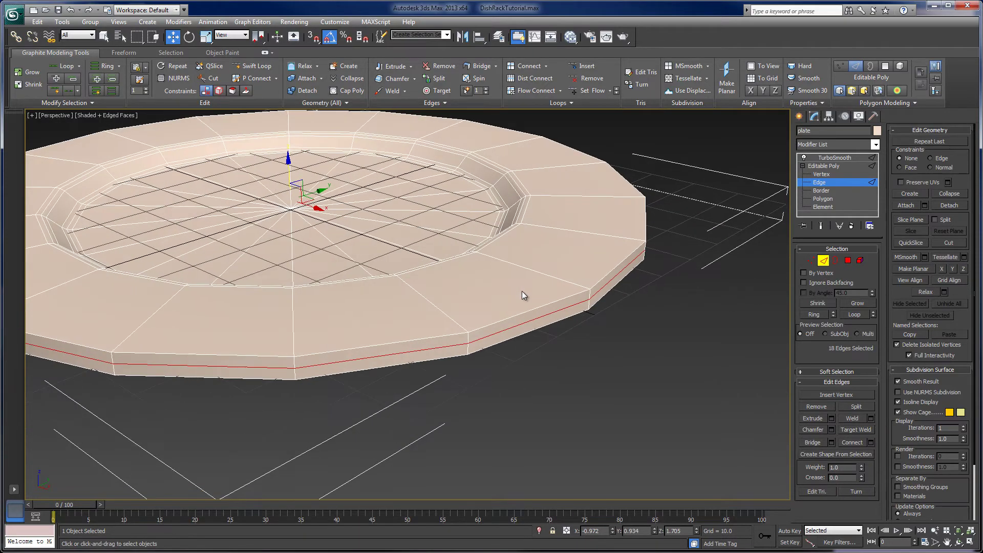
key(z)
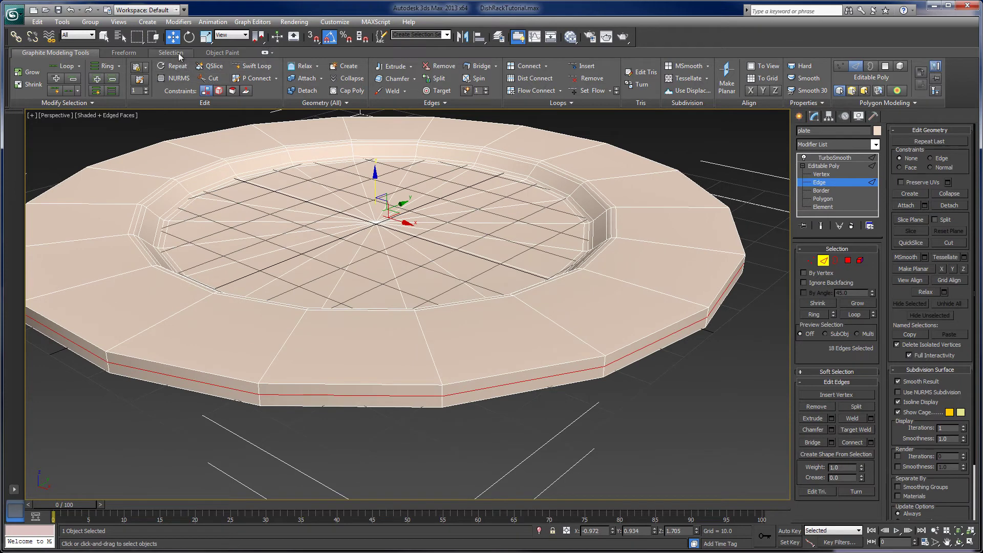
click(205, 36)
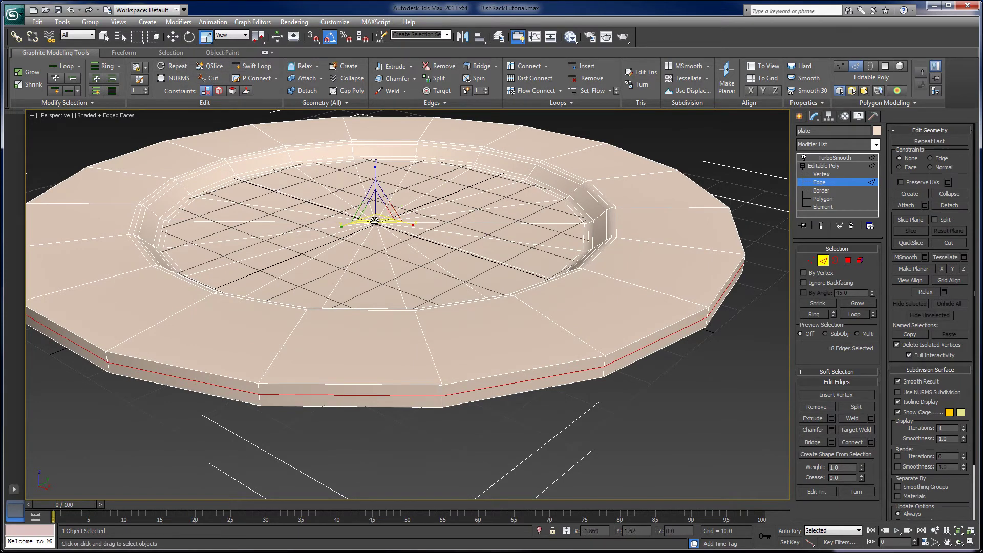
drag(377, 219, 381, 219)
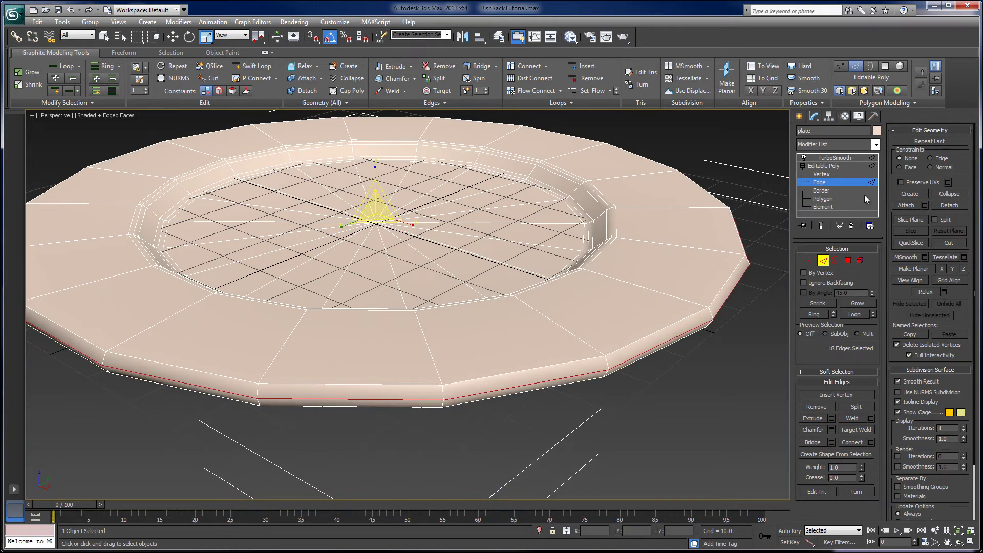
Show the smoothed end result over the cage and scale the rim's middle loop a little further outward.
click(822, 226)
scroll(599, 247, up, 5)
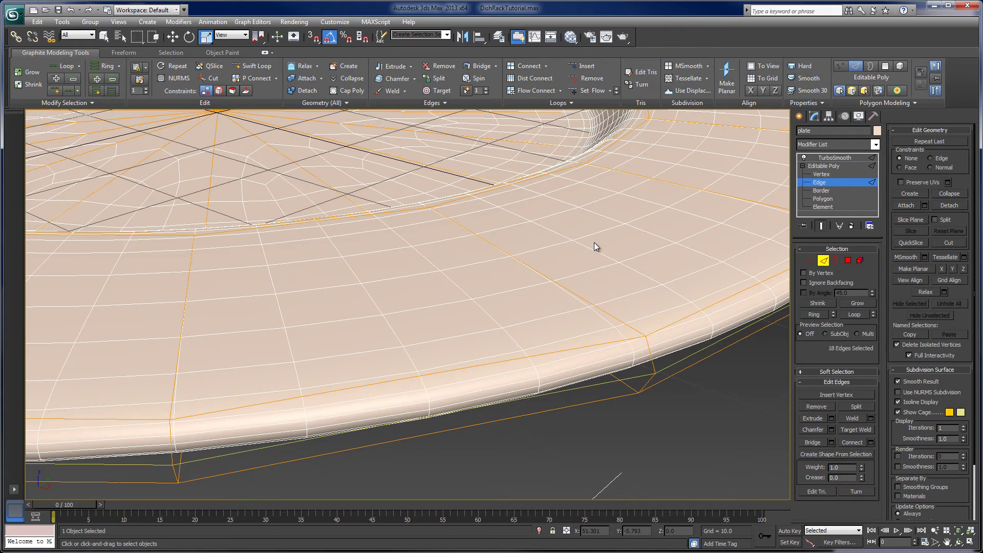
middle_drag(594, 241, 615, 261)
scroll(620, 264, down, 10)
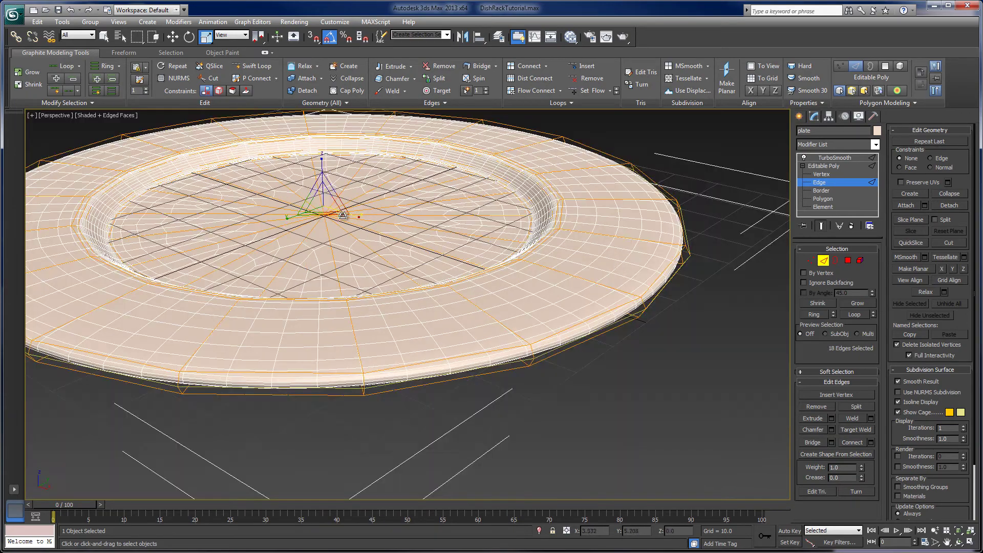
drag(324, 216, 362, 212)
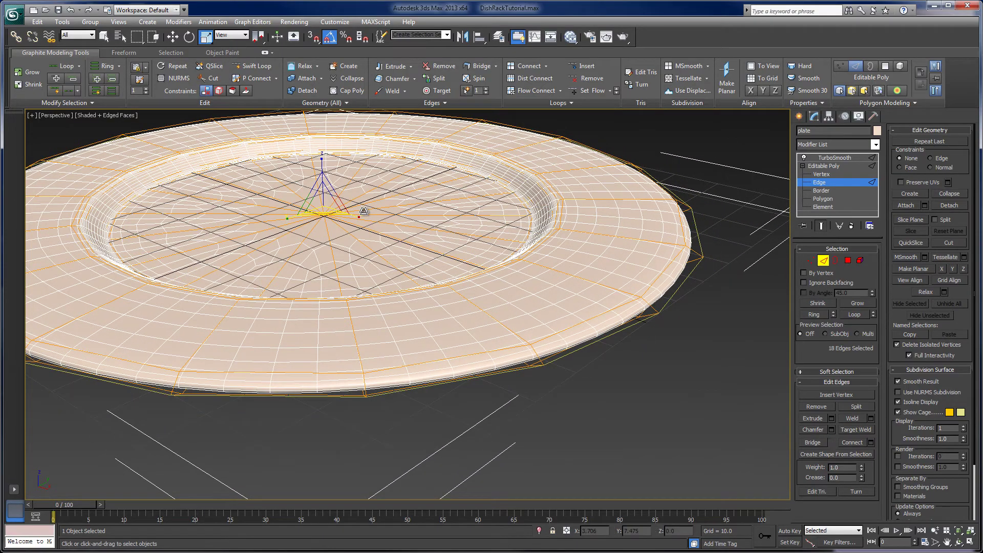
Turn off TurboSmooth for the plate and resume edge editing on its Editable Poly.
alt+middle_drag(448, 266, 425, 281)
click(822, 166)
click(805, 158)
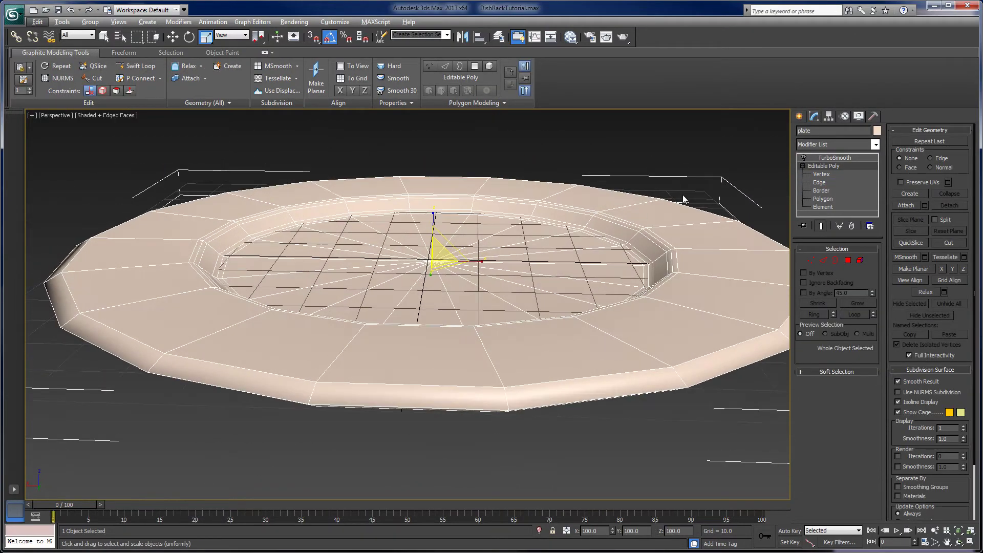
click(822, 182)
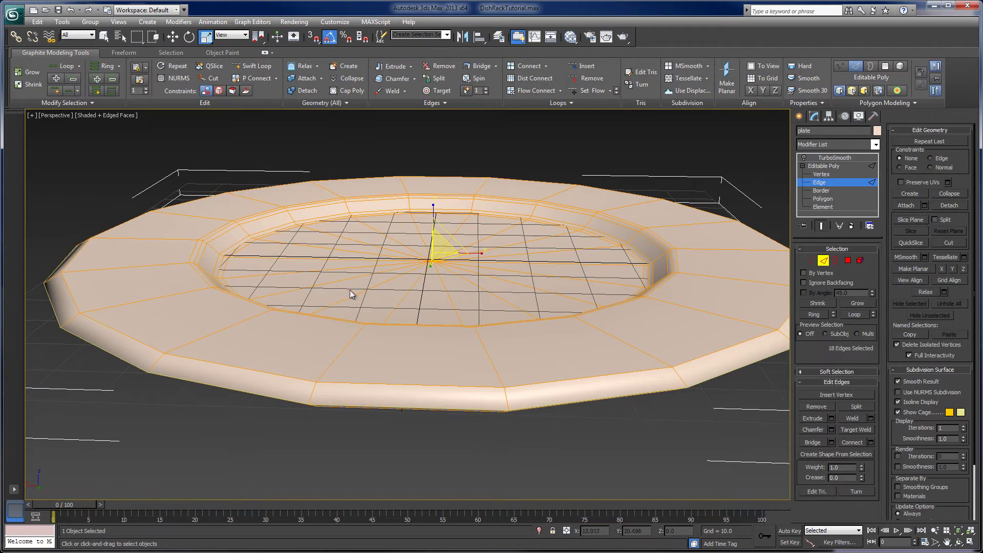
Switch the Editable Poly to vertex editing with nothing selected, facing the underside of the plate.
alt+middle_drag(351, 294, 415, 306)
drag(434, 261, 439, 264)
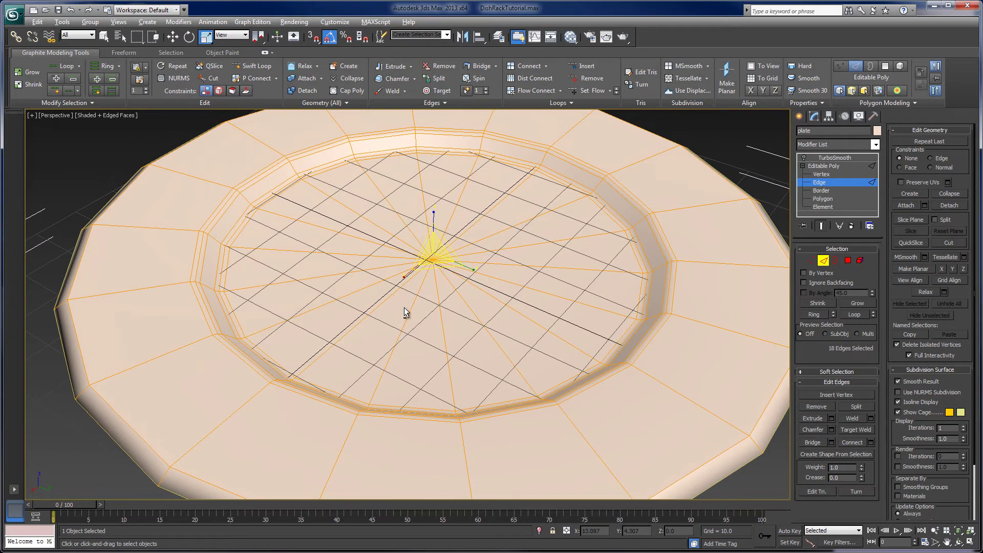
alt+middle_drag(406, 311, 421, 283)
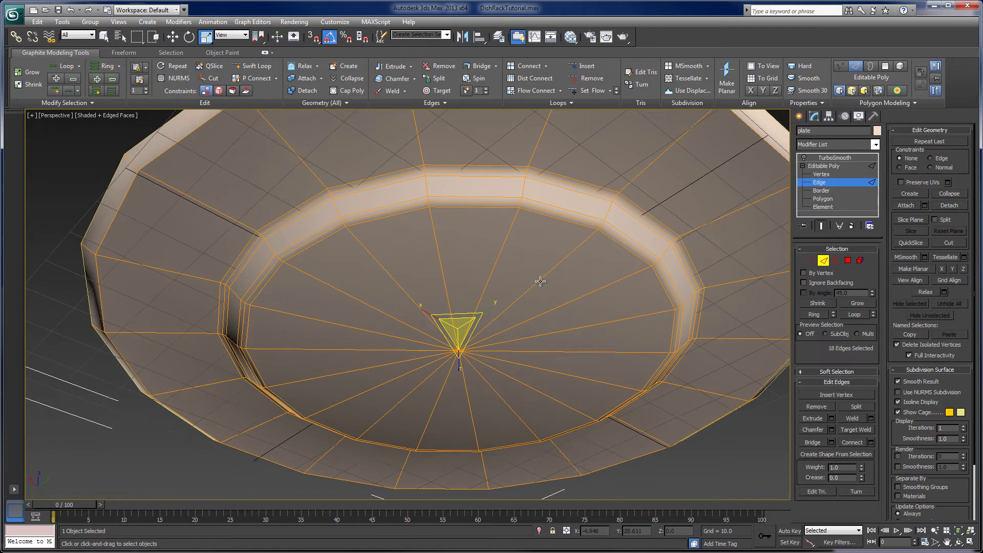
middle_drag(610, 322, 581, 293)
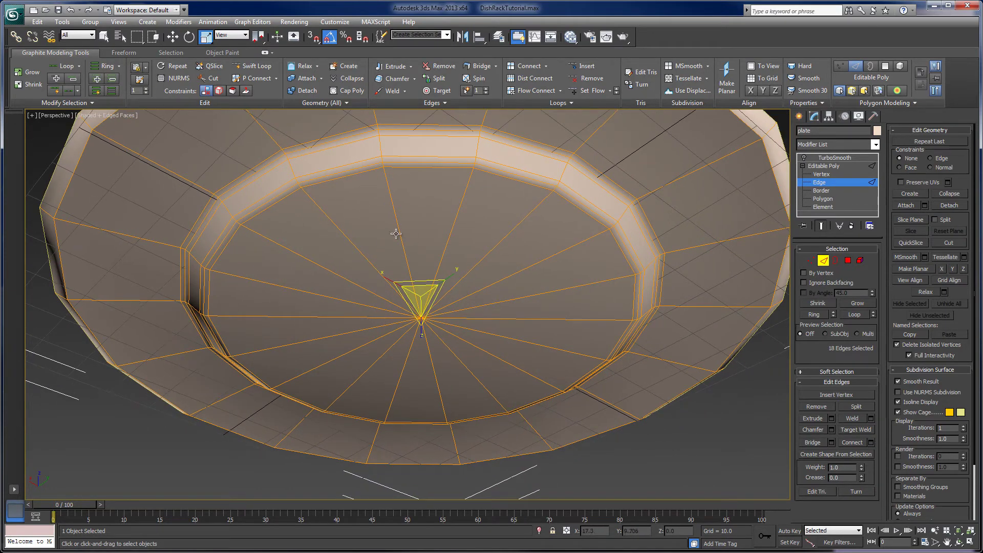
click(808, 262)
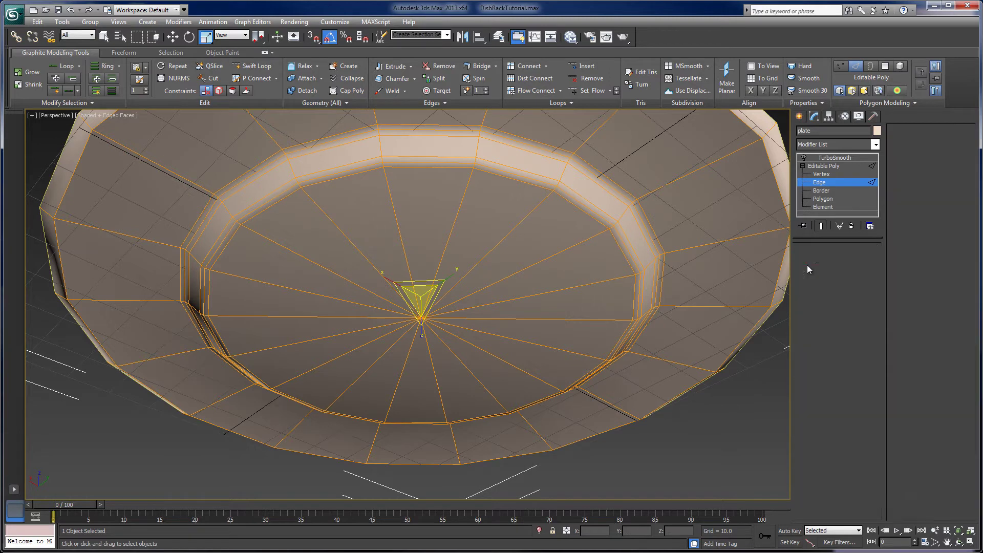
click(684, 441)
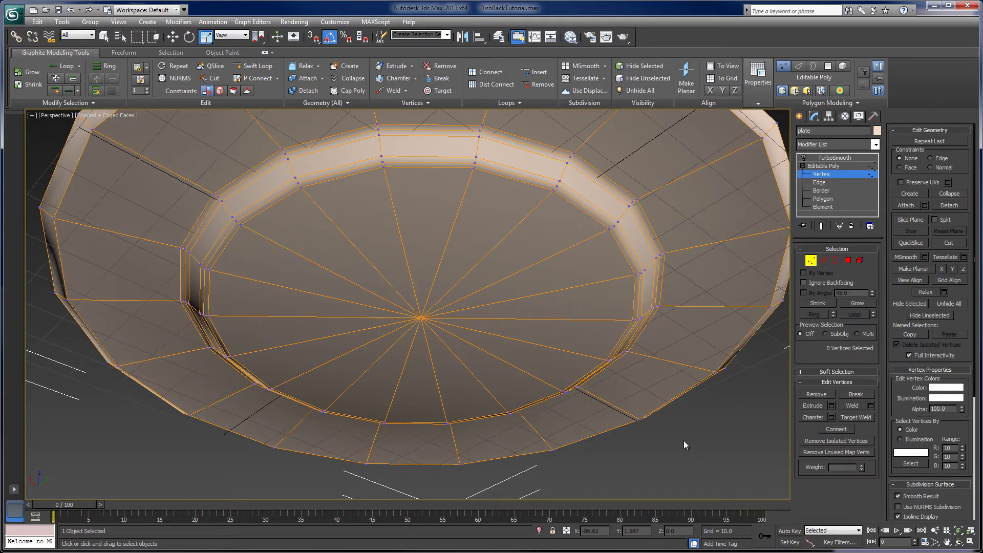
Select all polygons around the centre vertex of the plate's underside and inset them by 0.99.
click(421, 318)
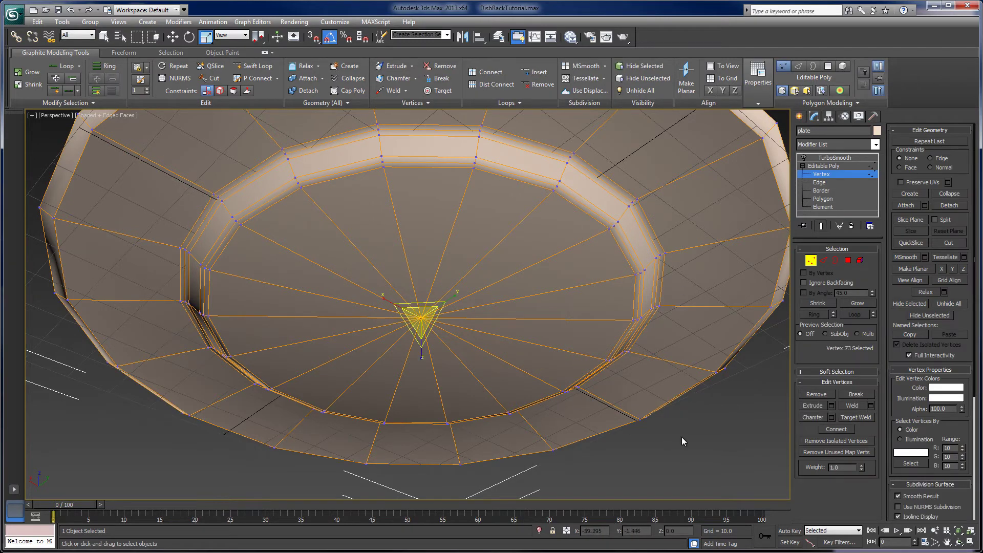
ctrl+click(848, 262)
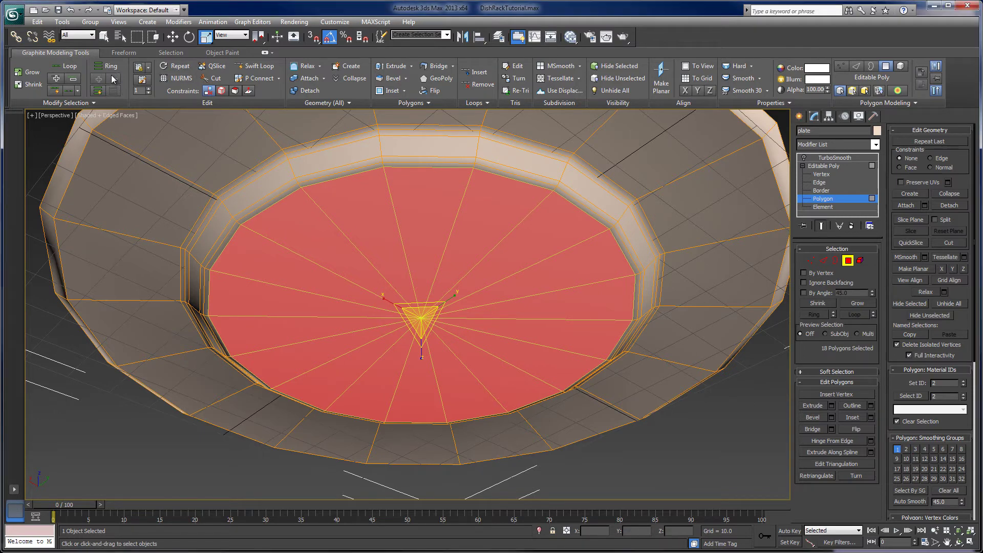
shift+click(390, 91)
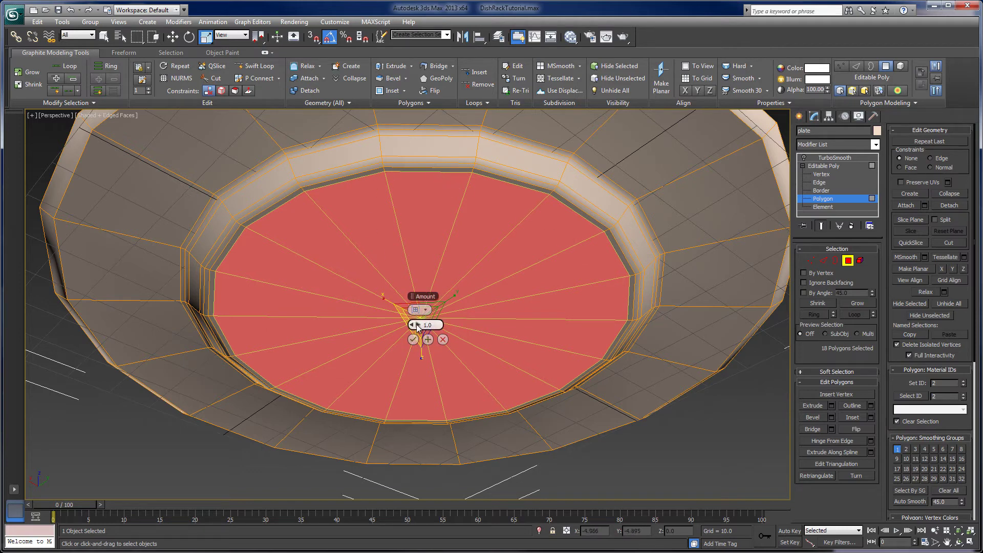
drag(414, 324, 394, 342)
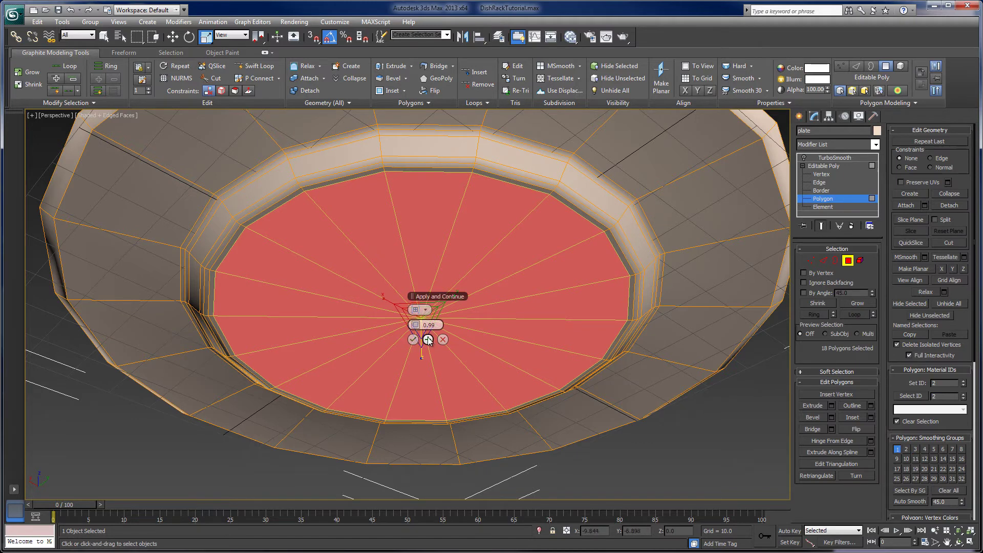
click(428, 339)
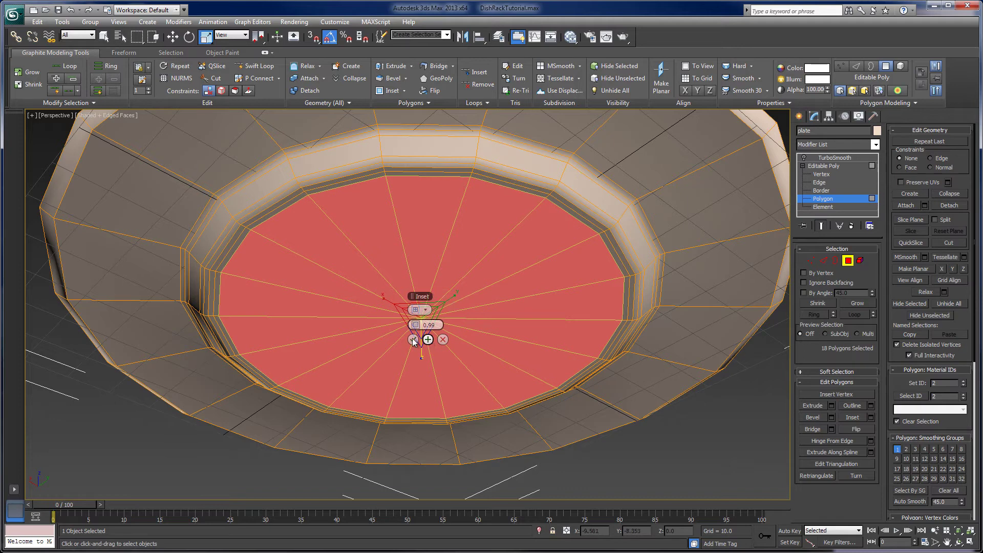
Inset the central underside polygons a second time by 2.989.
drag(413, 327, 404, 437)
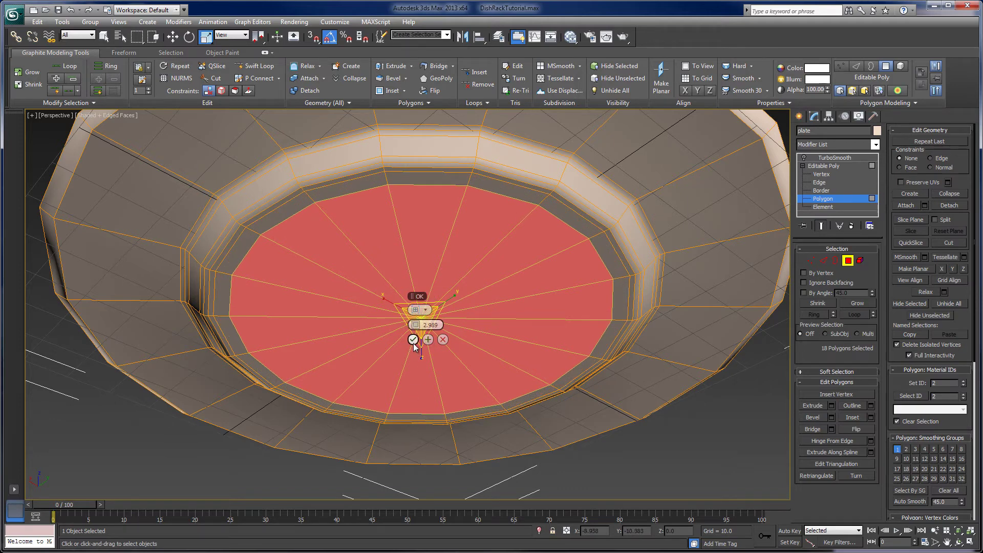
click(414, 339)
scroll(671, 433, up, 2)
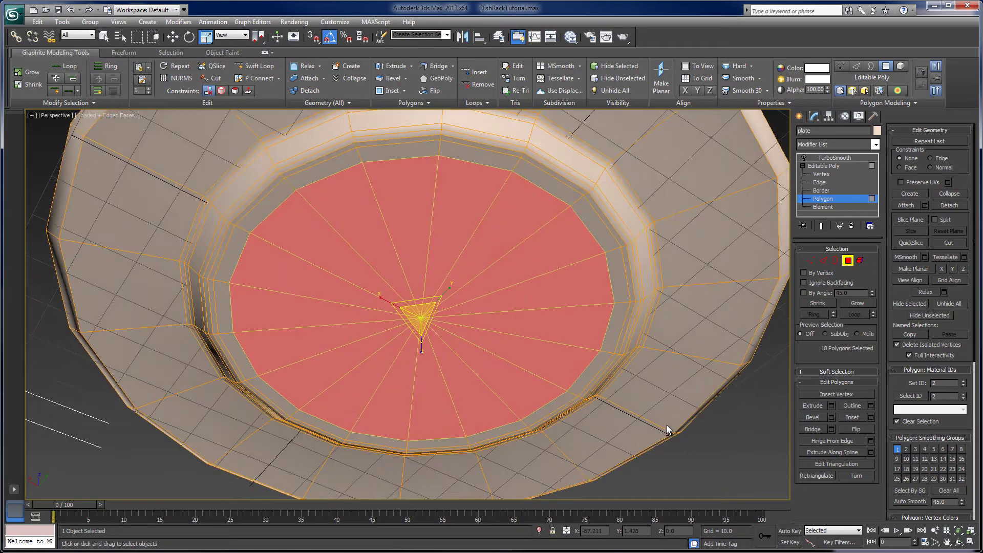
Try selecting the polygons of the wider inset ring one by one on the plate's underside.
alt+middle_drag(666, 425, 668, 375)
click(612, 269)
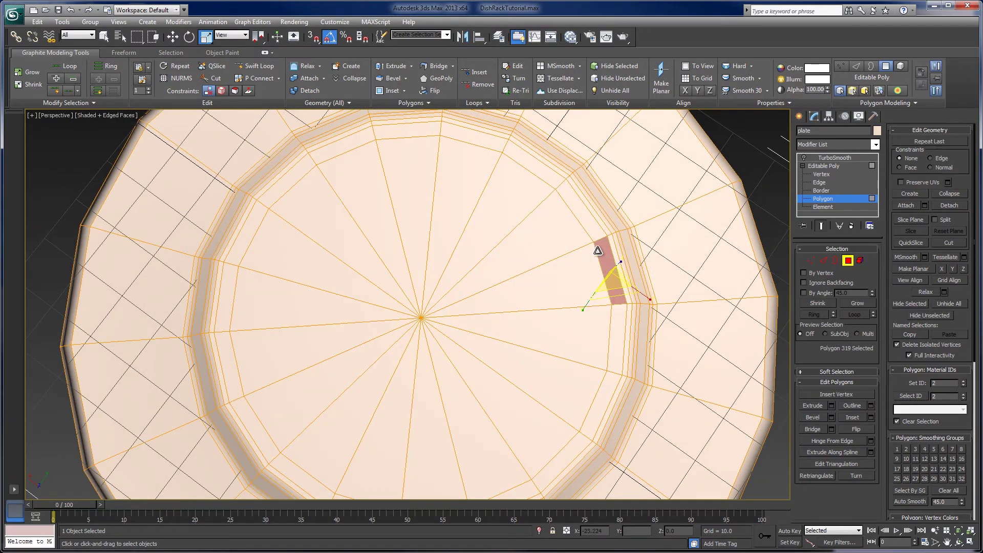
mouse_move(597, 246)
alt+middle_down()
mouse_move(584, 240)
mouse_move(593, 237)
alt+middle_up()
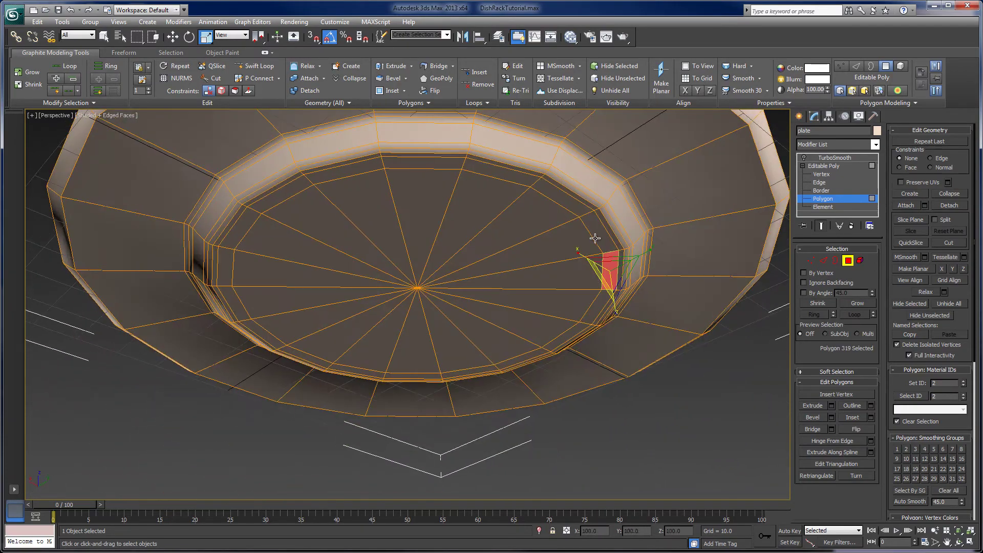
ctrl+click(562, 203)
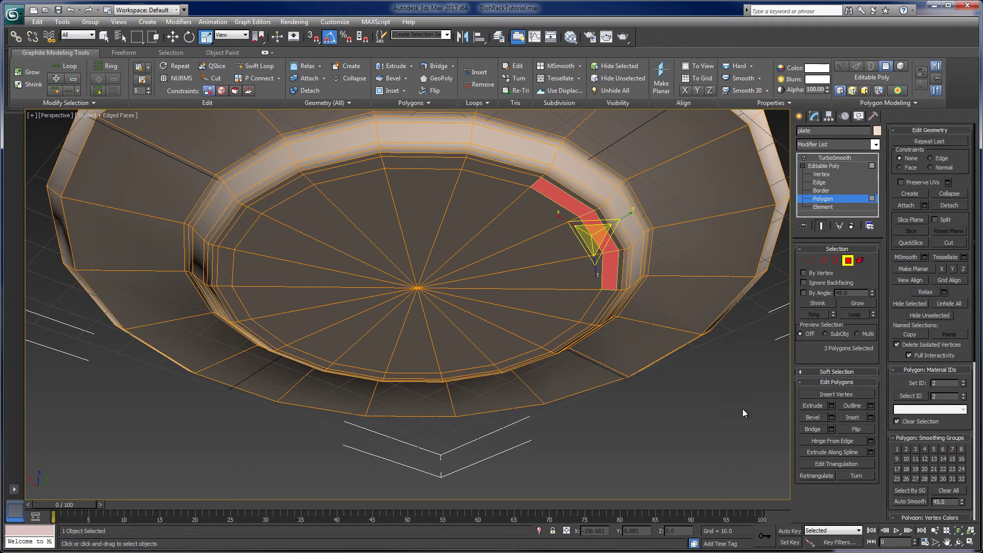
Select the ring of edges crossing the wider inset band and convert it to a selection of the band's polygons.
click(823, 260)
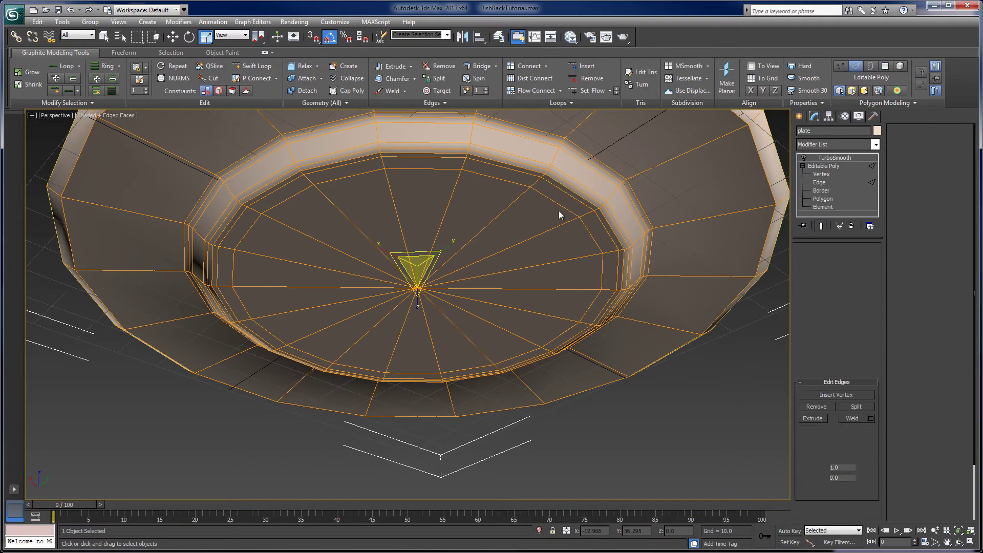
click(464, 163)
alt+middle_drag(483, 277, 518, 281)
click(66, 66)
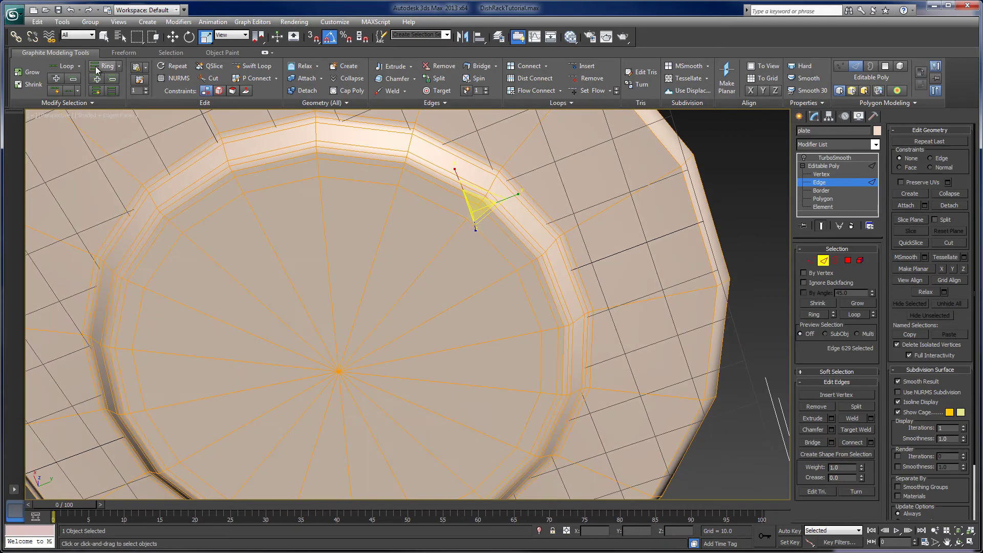
alt+middle_drag(460, 293, 487, 261)
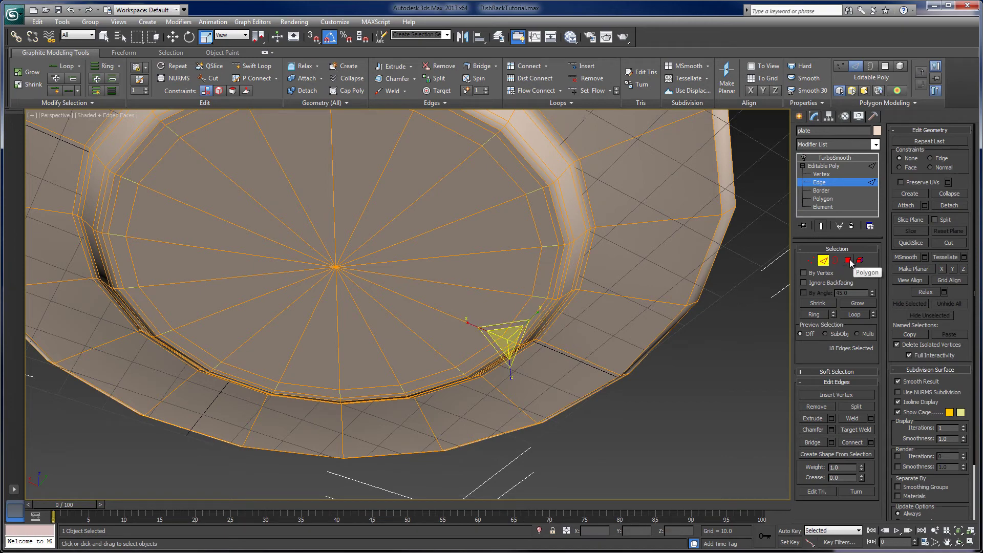
click(848, 261)
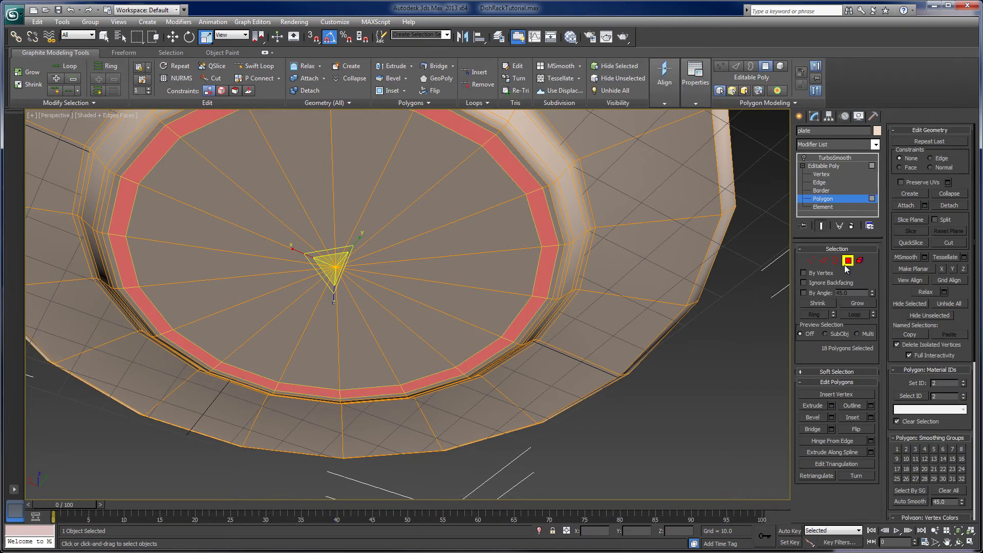
Try extruding the selected ring of polygons, first freehand and again with an amount of 1.777.
alt+middle_drag(547, 351, 622, 419)
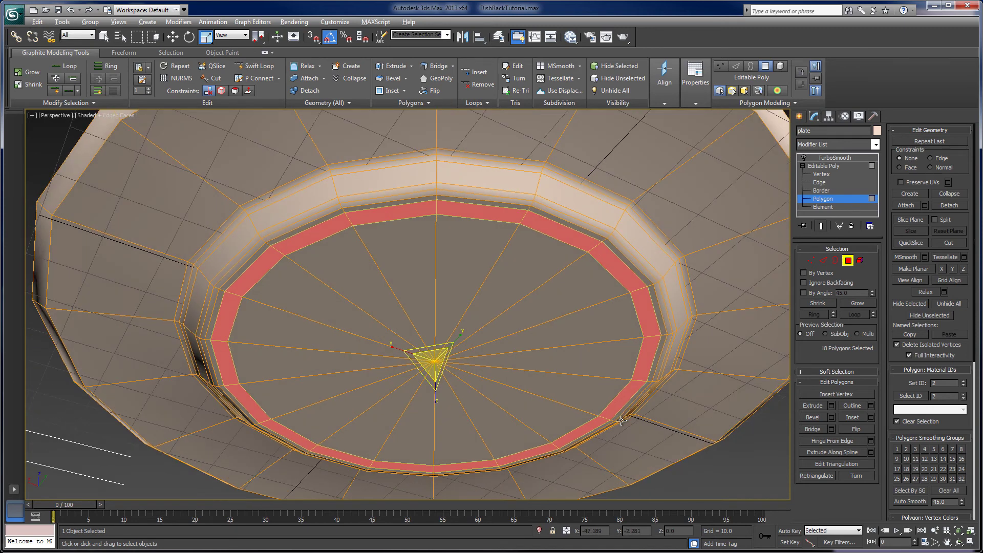
click(814, 405)
drag(583, 239, 591, 231)
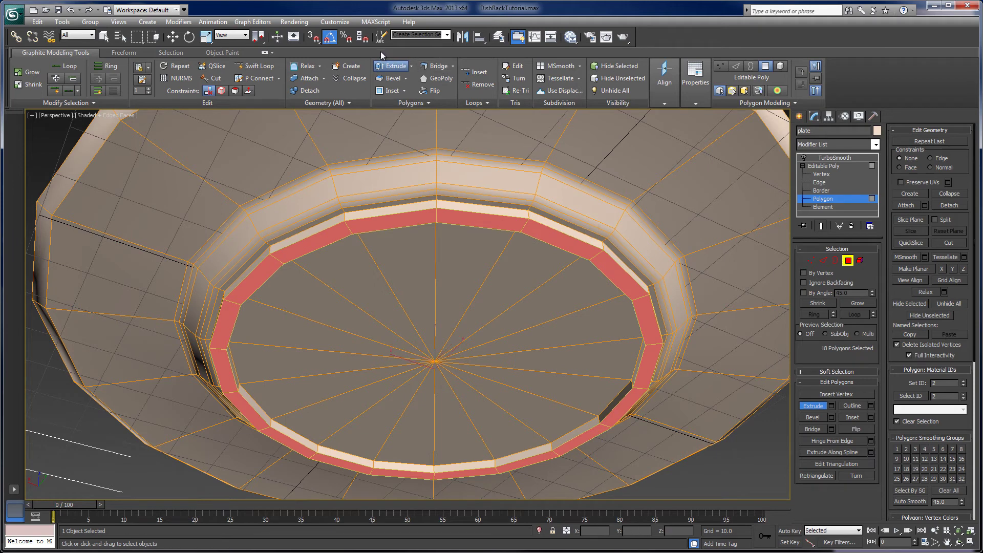
key(ctrl+z)
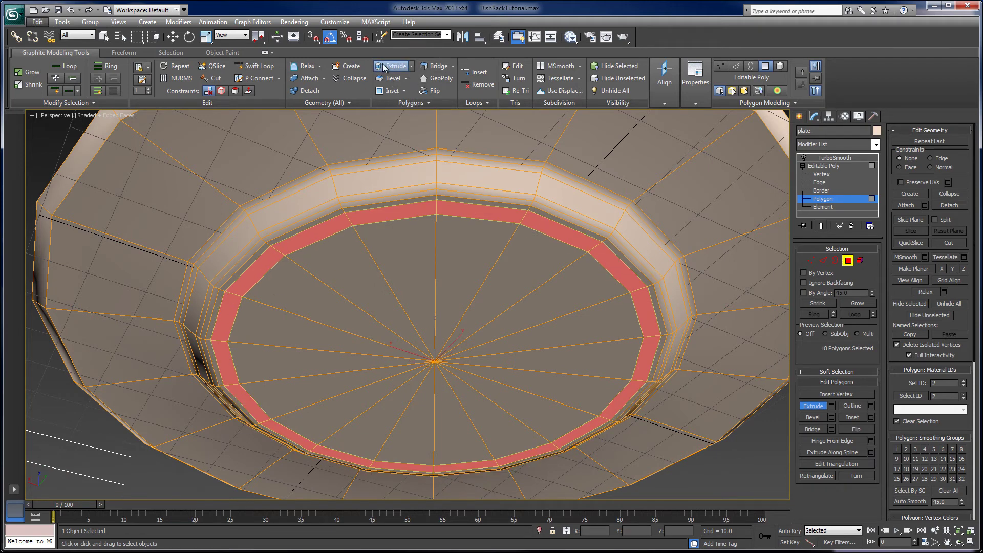
shift+click(395, 70)
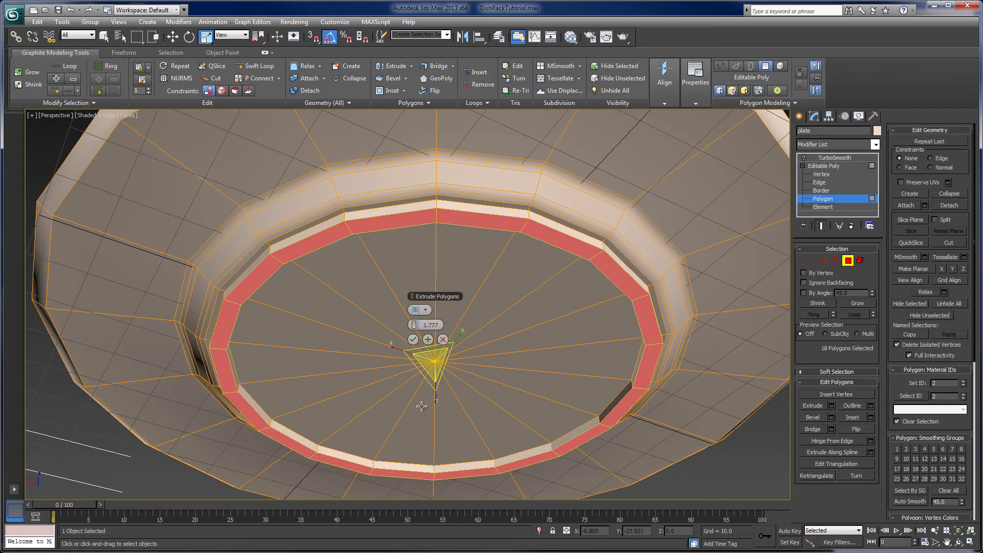
click(443, 339)
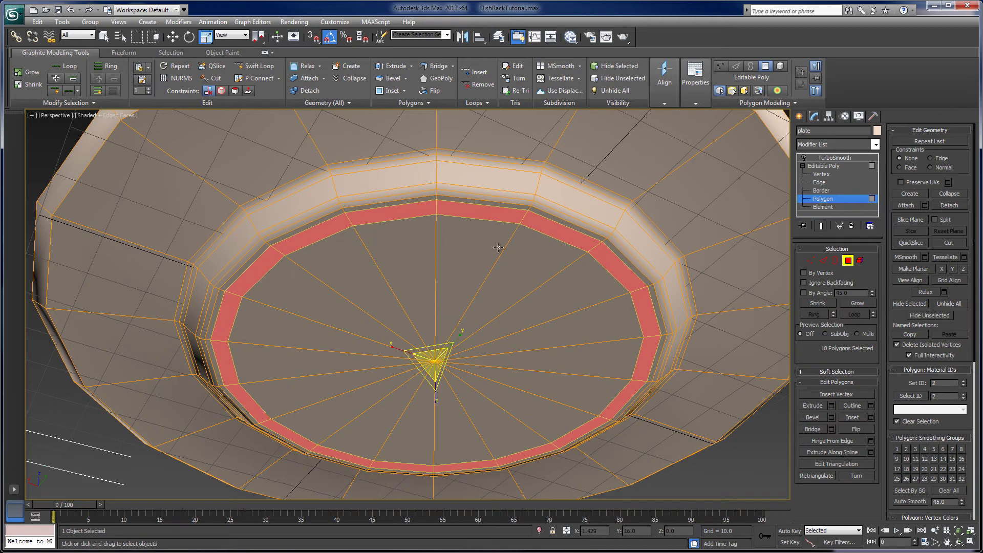
Extrude the selected ring of polygons freehand out of the plate's underside to form a foot ring.
click(398, 66)
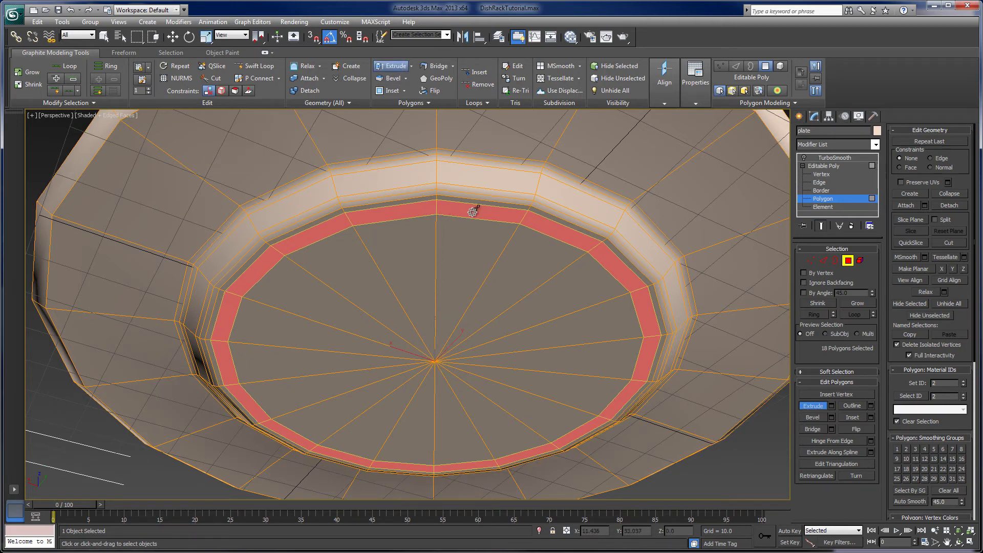
drag(466, 211, 499, 200)
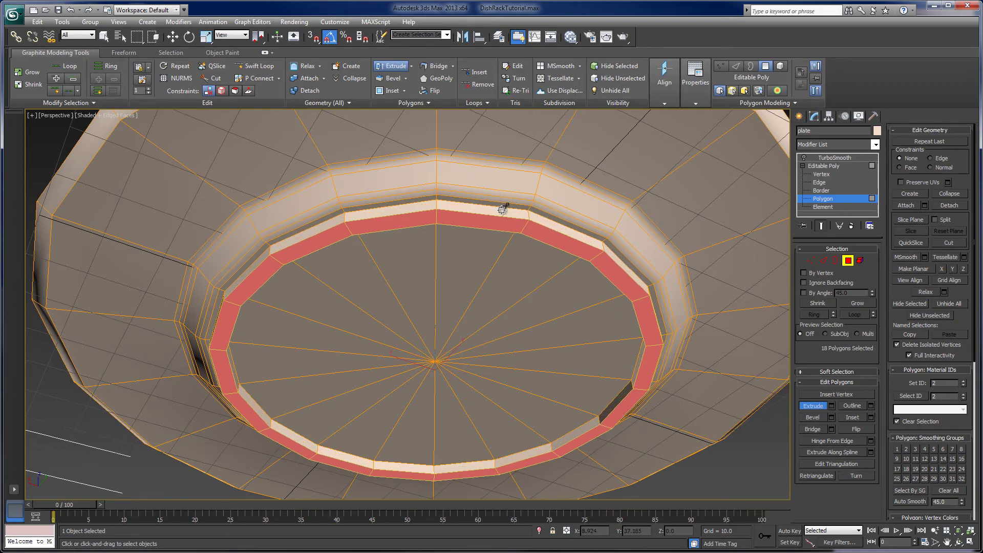
alt+middle_drag(502, 210, 409, 268)
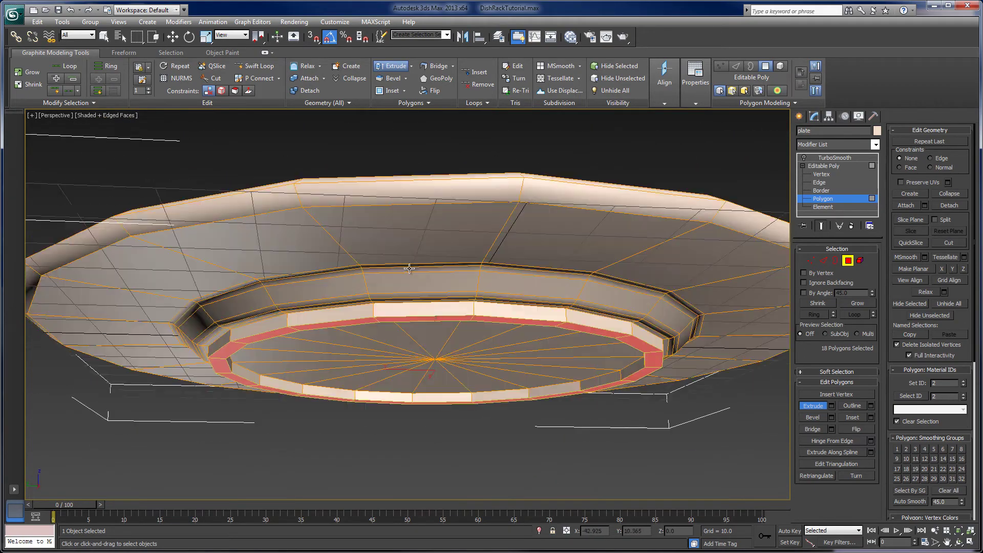
key(shift+z)
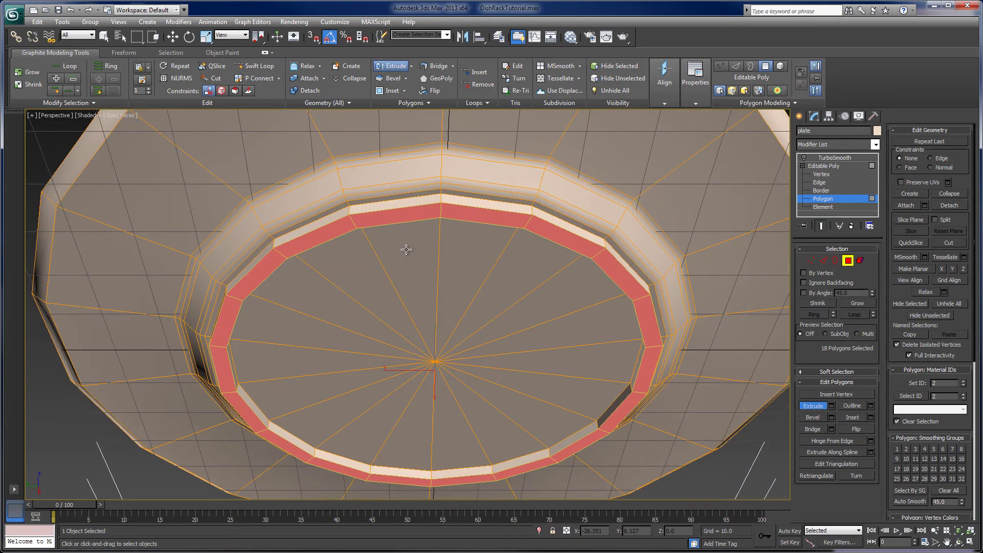
Move the extruded foot ring polygons up to a Z position of -4.104.
click(173, 37)
alt+middle_drag(348, 266, 343, 226)
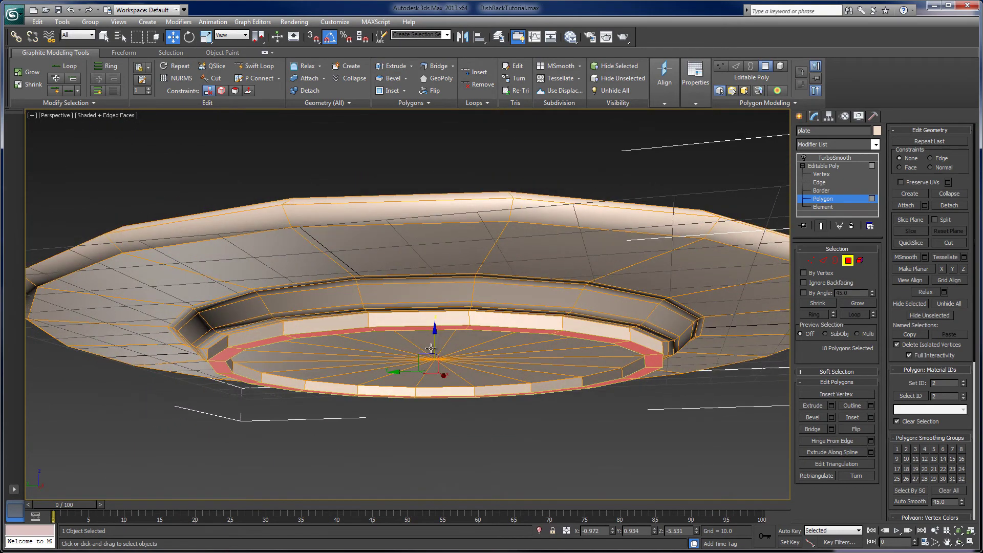
drag(434, 342, 434, 334)
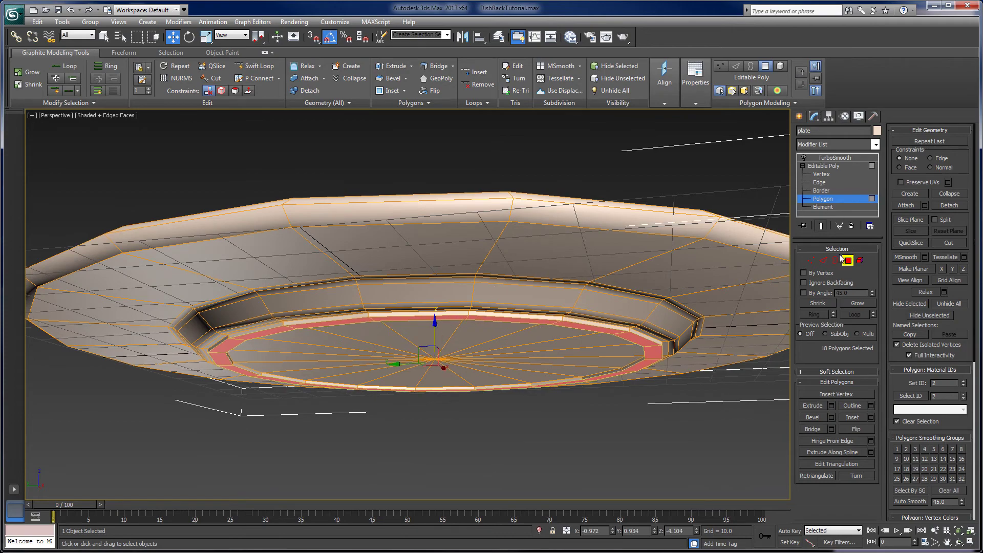
Leave polygon editing, turn on TurboSmooth and hide the edged faces to check the foot ring's smoothed shape.
mouse_move(648, 262)
alt+middle_down()
mouse_move(651, 202)
mouse_move(649, 287)
mouse_move(650, 271)
alt+middle_up()
click(848, 260)
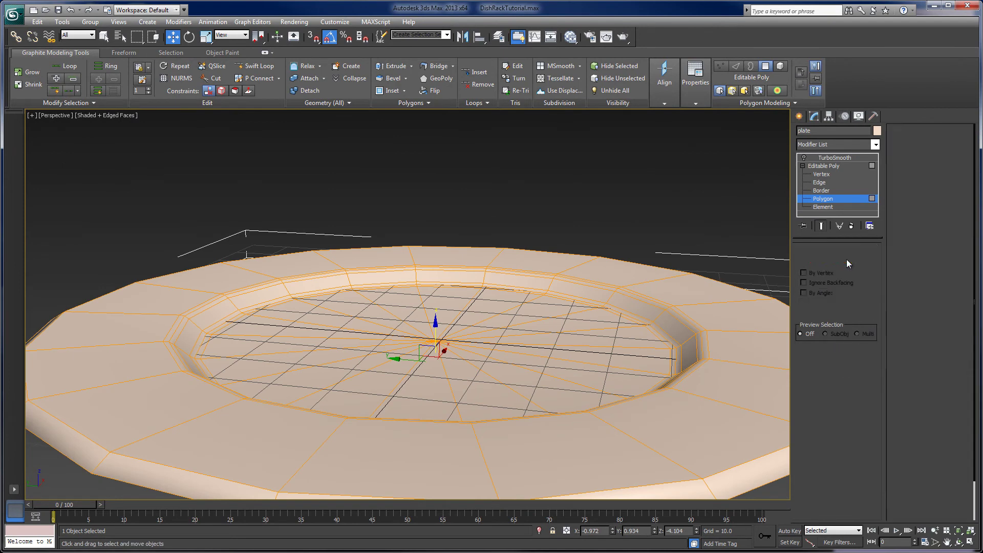
click(832, 158)
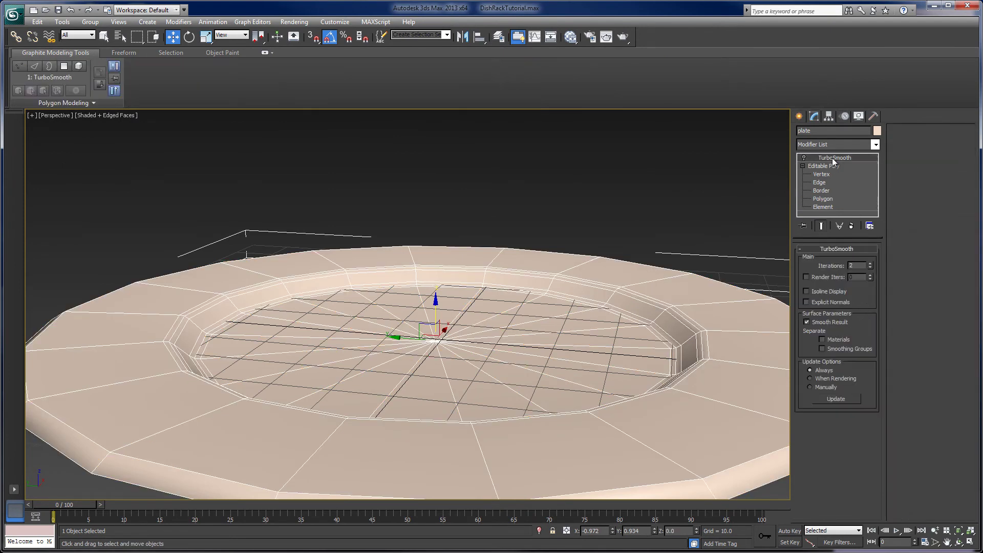
click(803, 158)
key(F4)
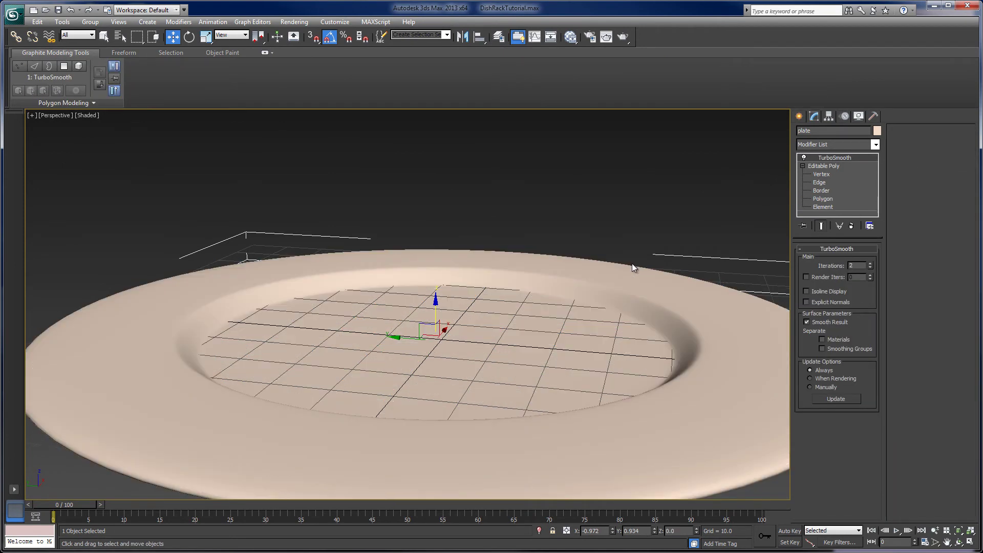
alt+middle_drag(618, 299, 585, 229)
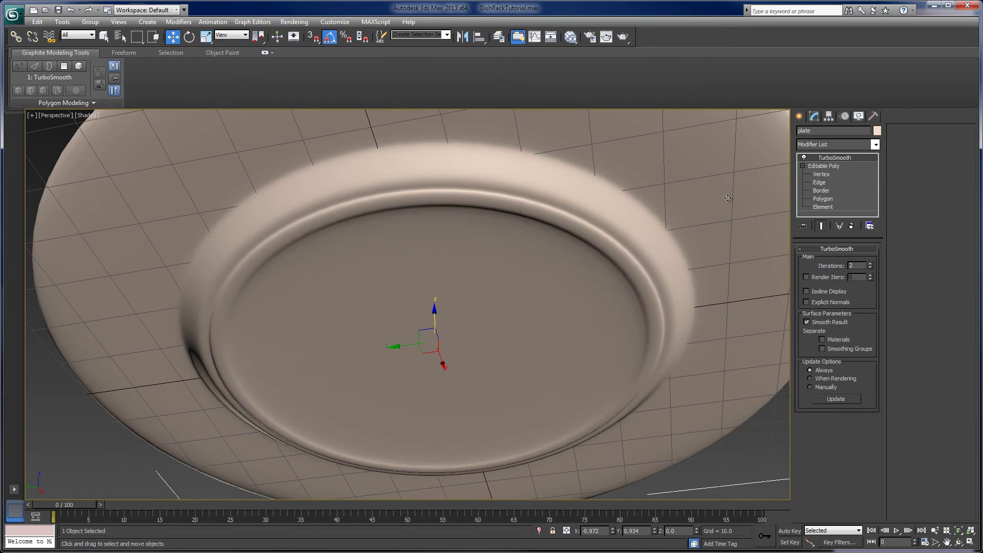
Turn off TurboSmooth, return to polygon editing and extrude the foot ring polygons slightly once more.
click(828, 201)
alt+middle_drag(575, 241, 565, 277)
scroll(566, 269, up, 5)
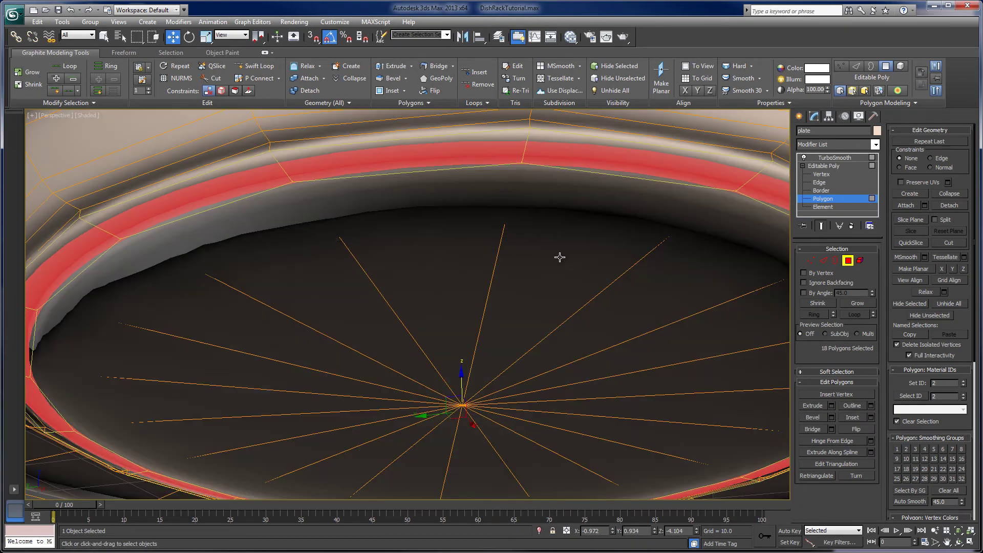
middle_drag(553, 261, 509, 259)
scroll(630, 225, down, 5)
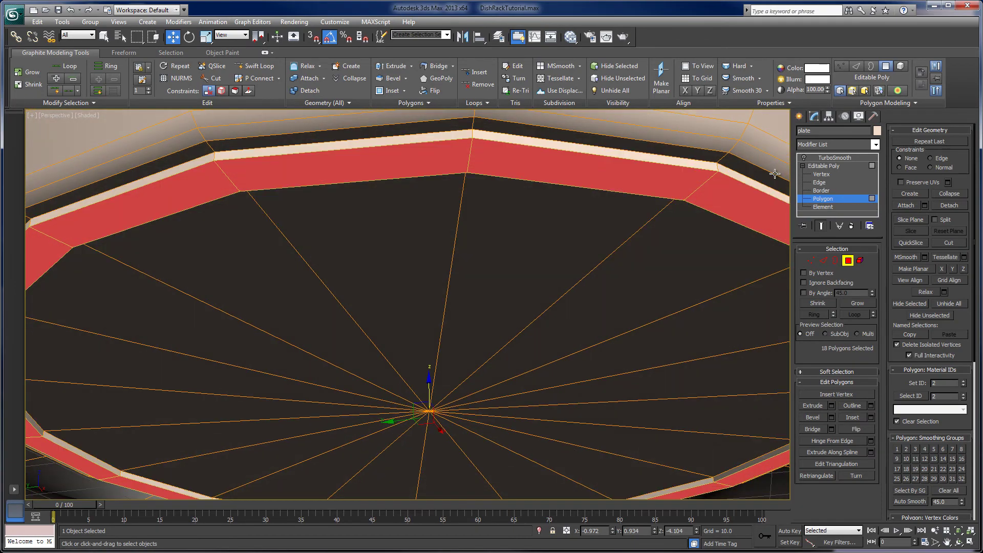
alt+middle_drag(630, 225, 758, 328)
scroll(631, 225, up, 4)
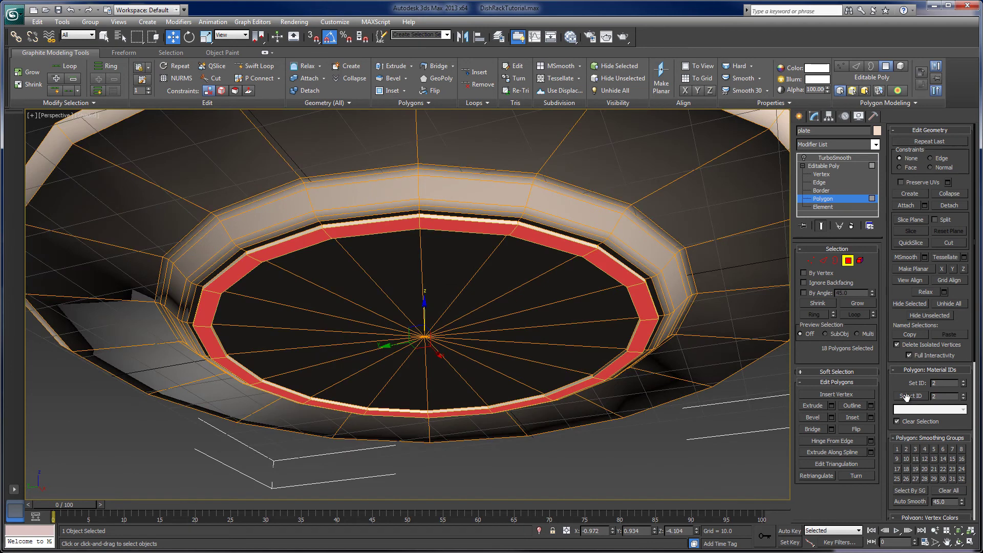
click(394, 67)
drag(452, 225, 454, 224)
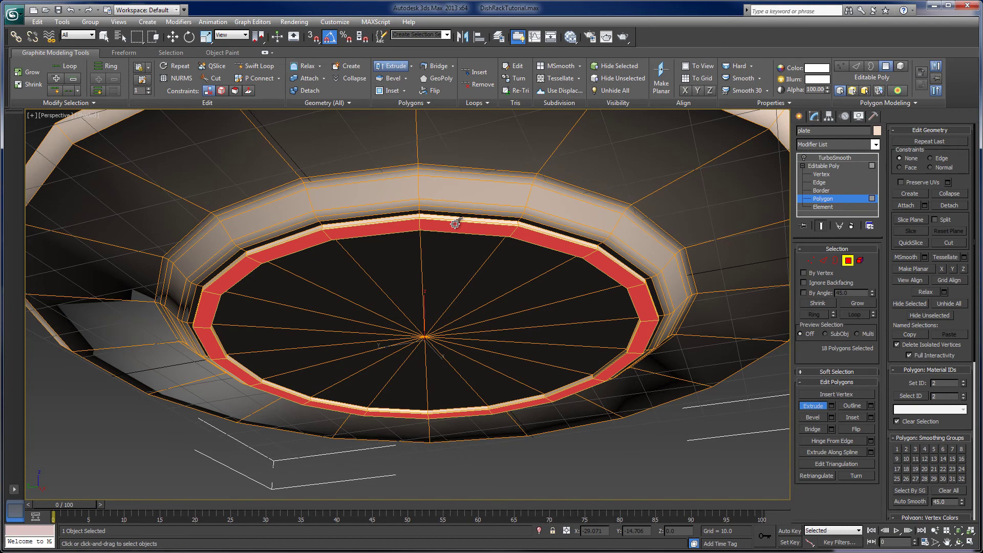
scroll(584, 237, down, 3)
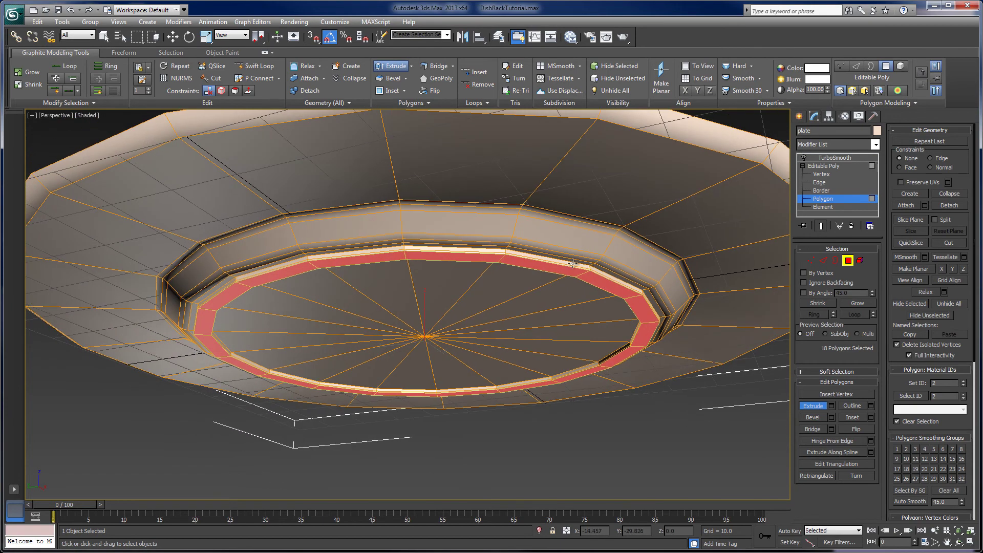
scroll(571, 269, up, 8)
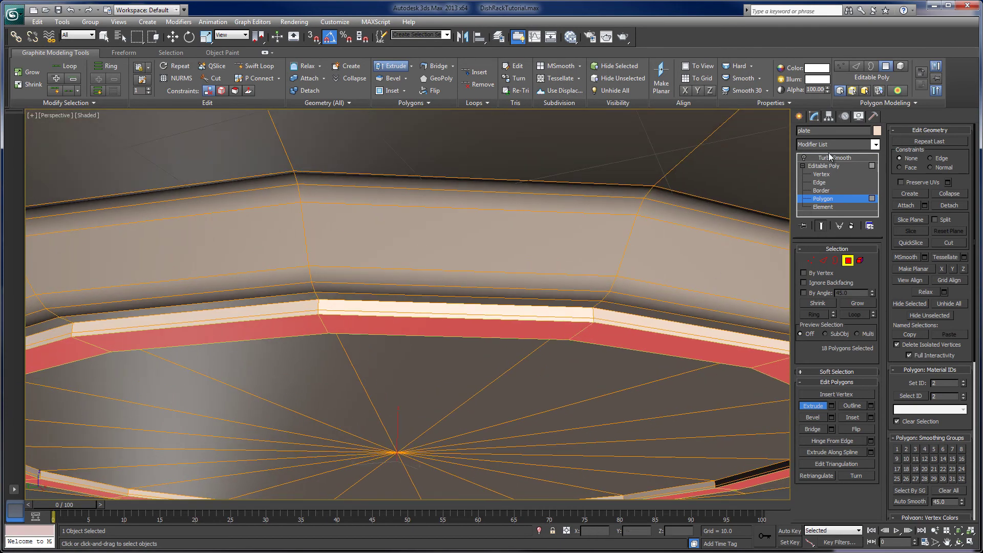
Leave polygon editing, turn TurboSmooth back on and inspect the smoothed plate from below and above.
click(846, 201)
click(804, 158)
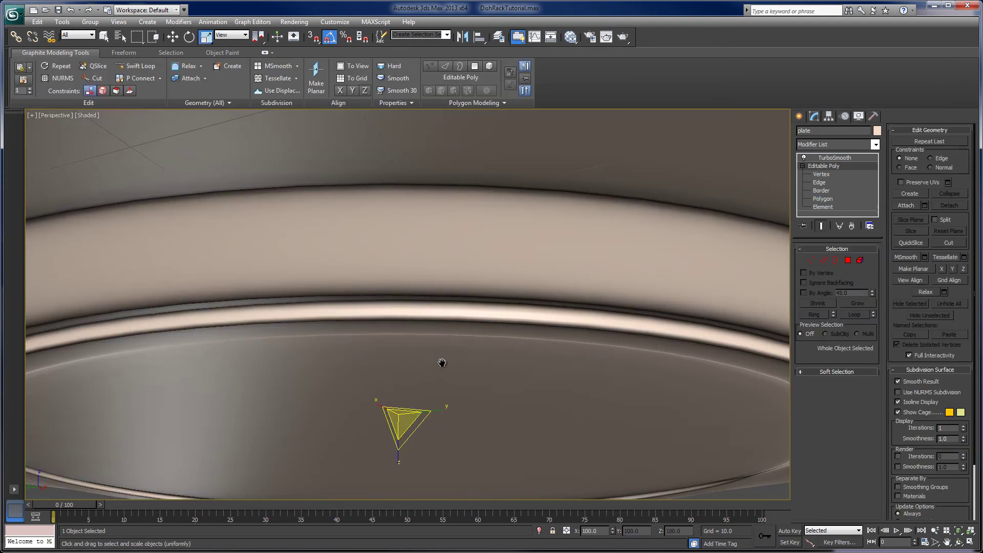
alt+middle_drag(443, 364, 490, 320)
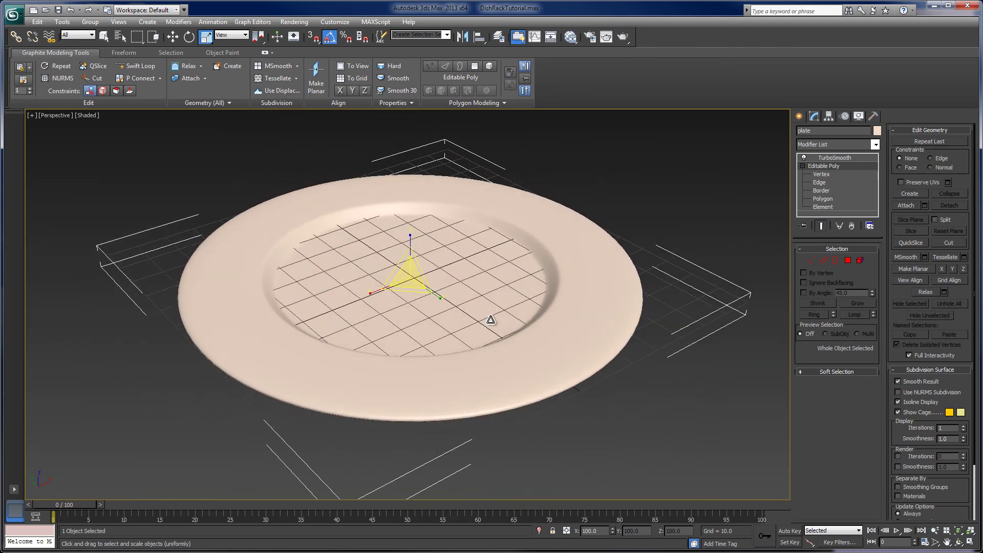
alt+middle_drag(545, 363, 448, 365)
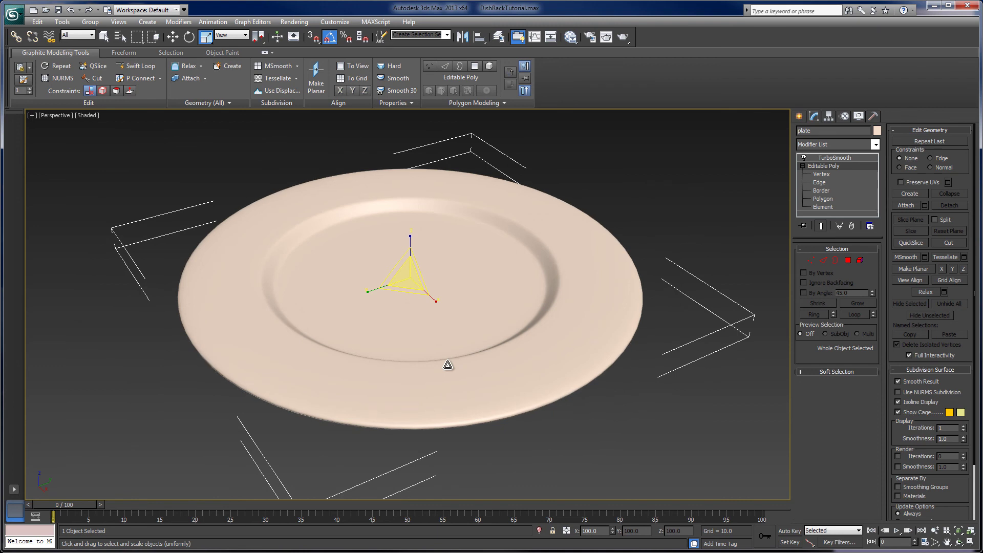
mouse_move(435, 349)
alt+middle_down()
mouse_move(414, 310)
mouse_move(419, 276)
mouse_move(461, 154)
mouse_move(448, 259)
mouse_move(457, 349)
mouse_move(438, 352)
alt+middle_up()
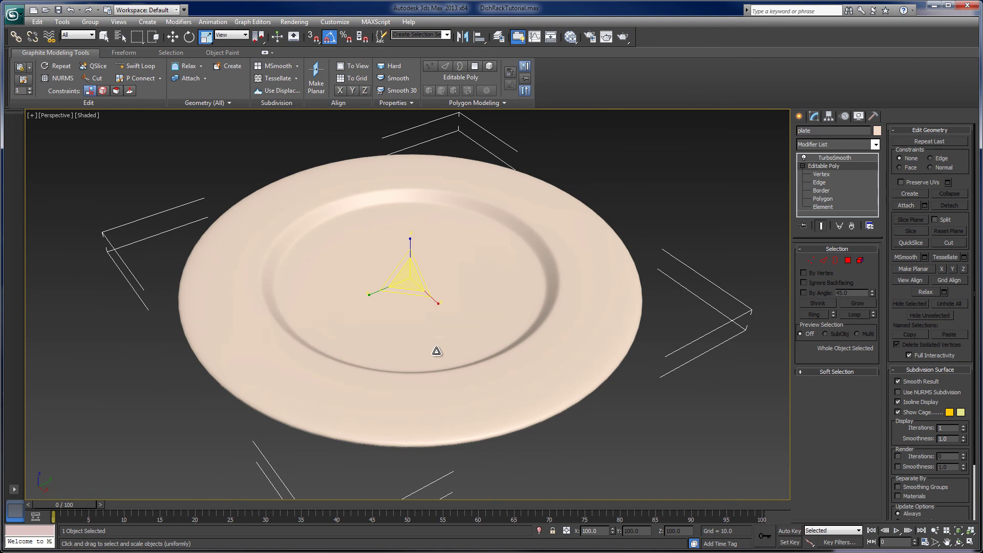